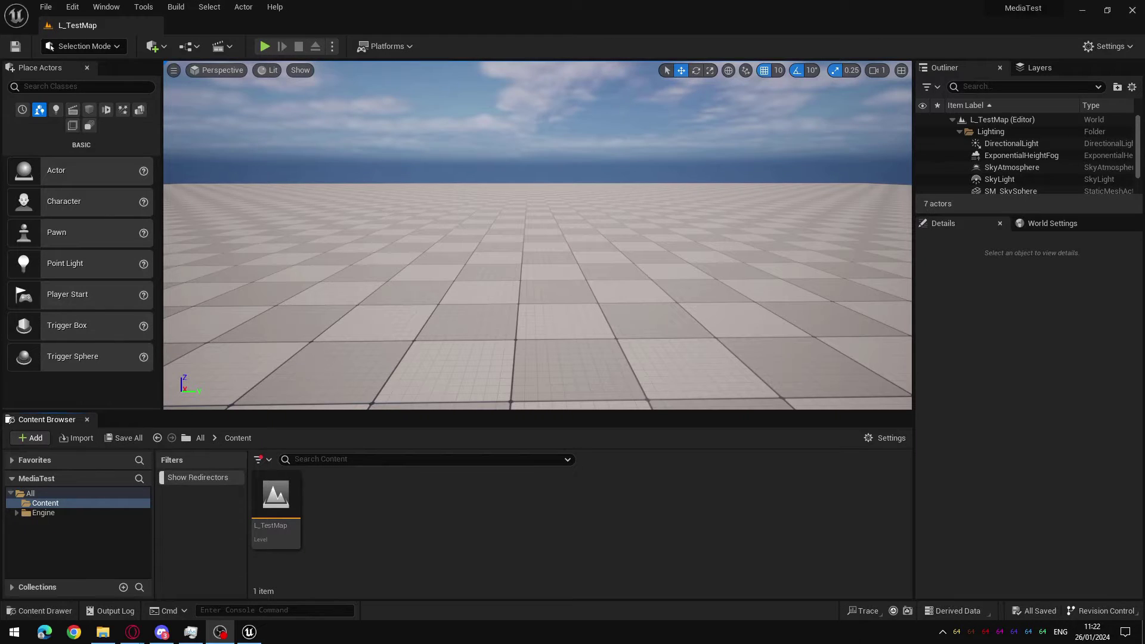
right_drag(554, 352, 805, 375)
mouse_move(599, 337)
right_down()
mouse_move(588, 334)
mouse_move(596, 325)
mouse_move(606, 337)
right_up()
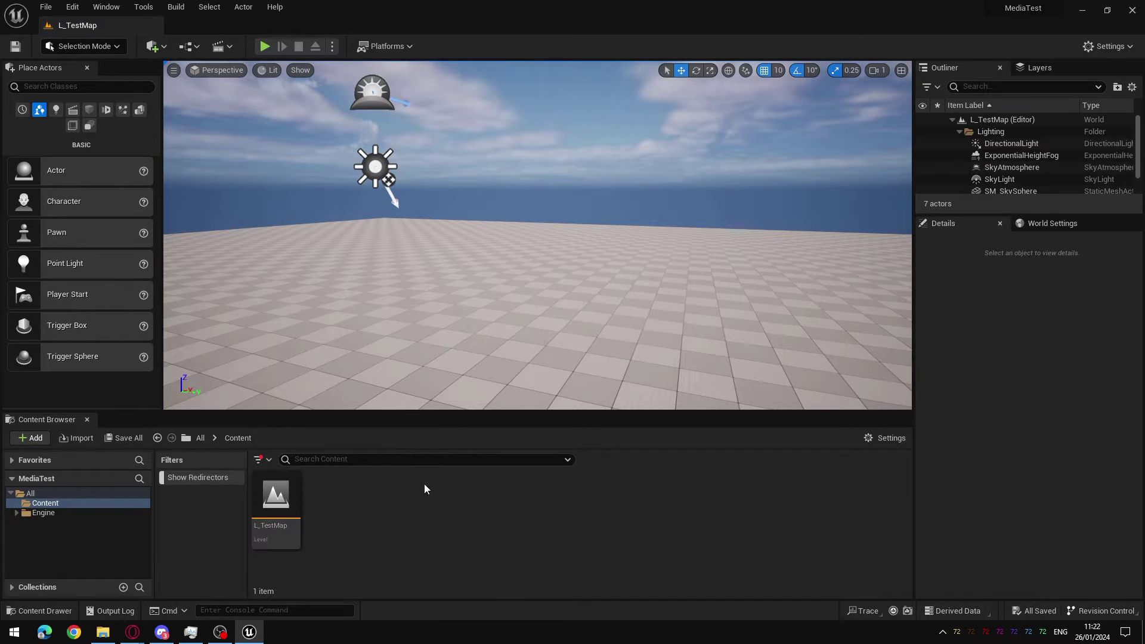
right_drag(550, 348, 620, 248)
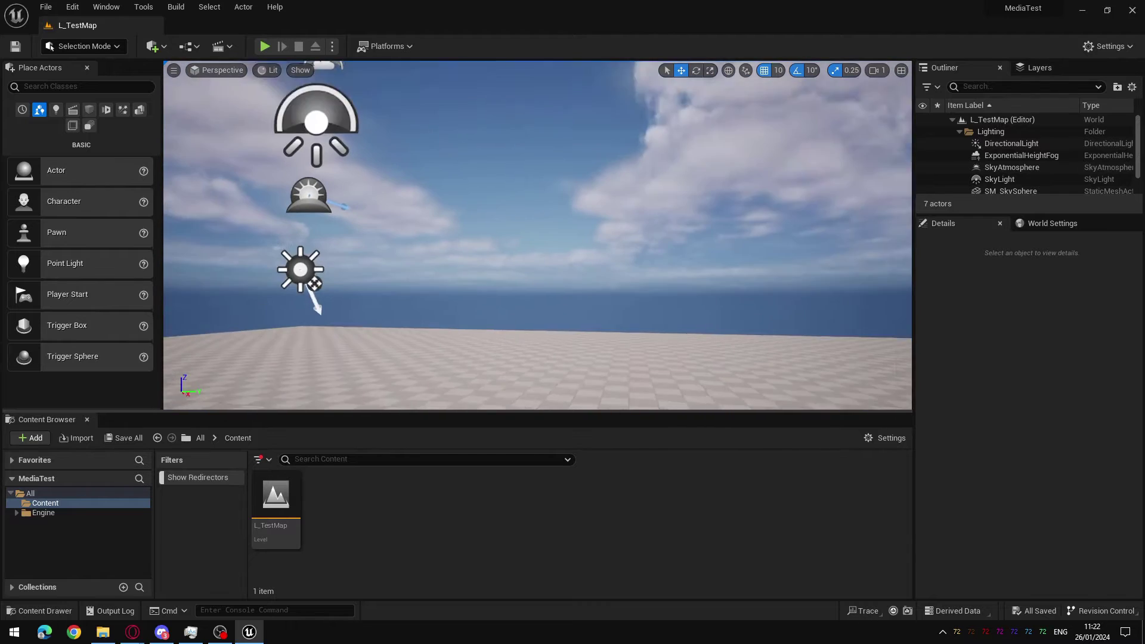
right_drag(549, 311, 549, 345)
Create a new folder named Media in the project's Content folder.
right_click(352, 516)
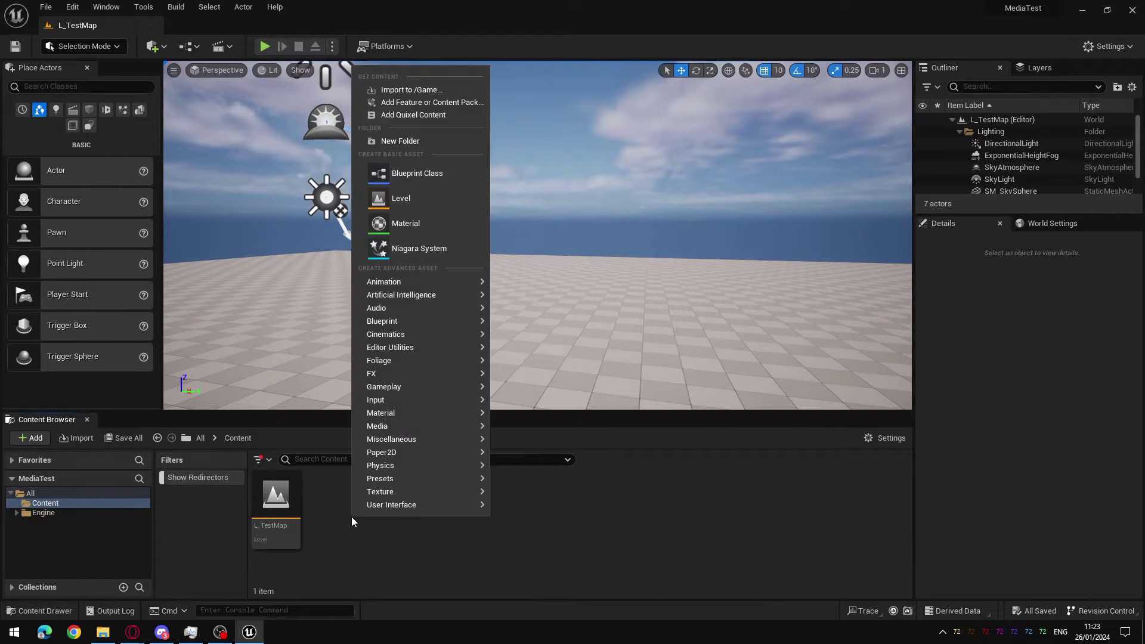
click(453, 144)
text(Media)
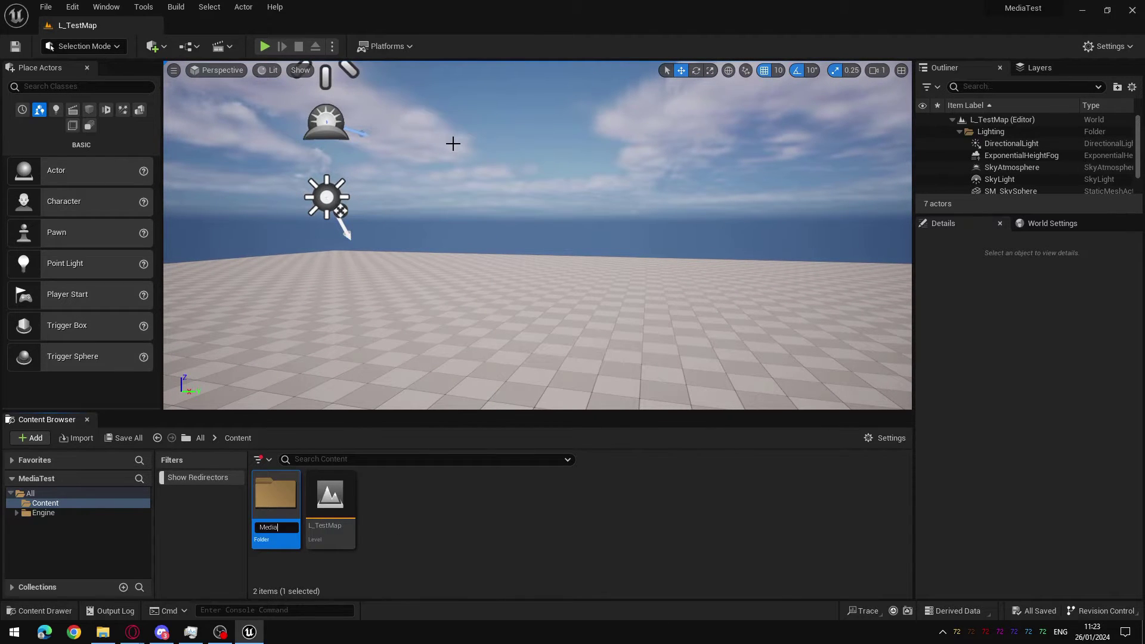
key(Return)
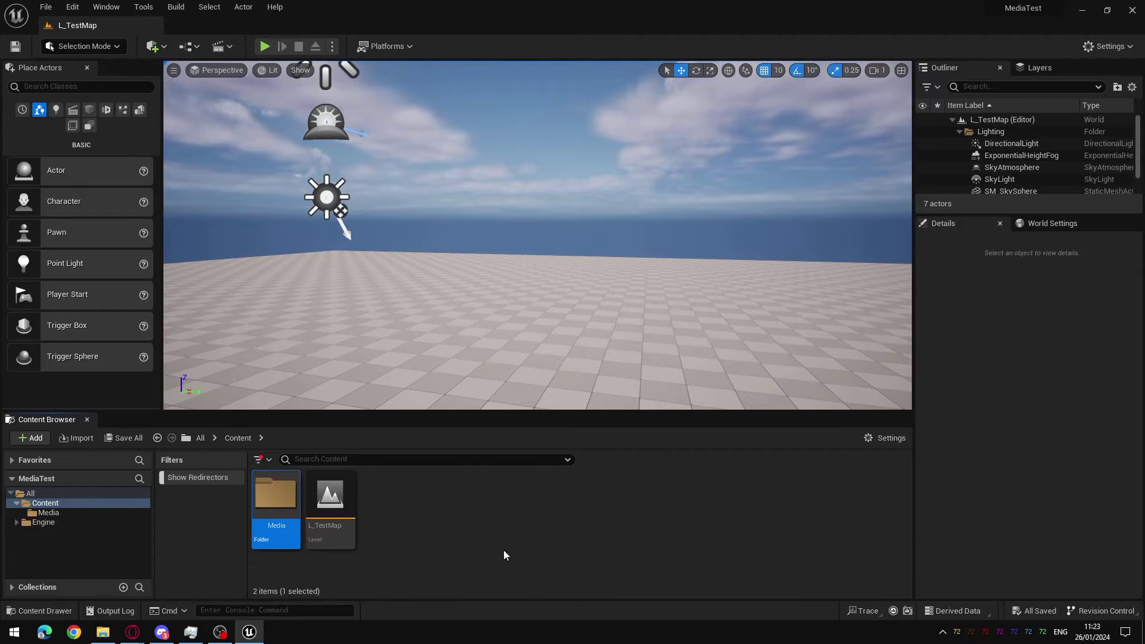
Create another folder named Movies in the Content folder and open it.
right_click(404, 496)
click(487, 120)
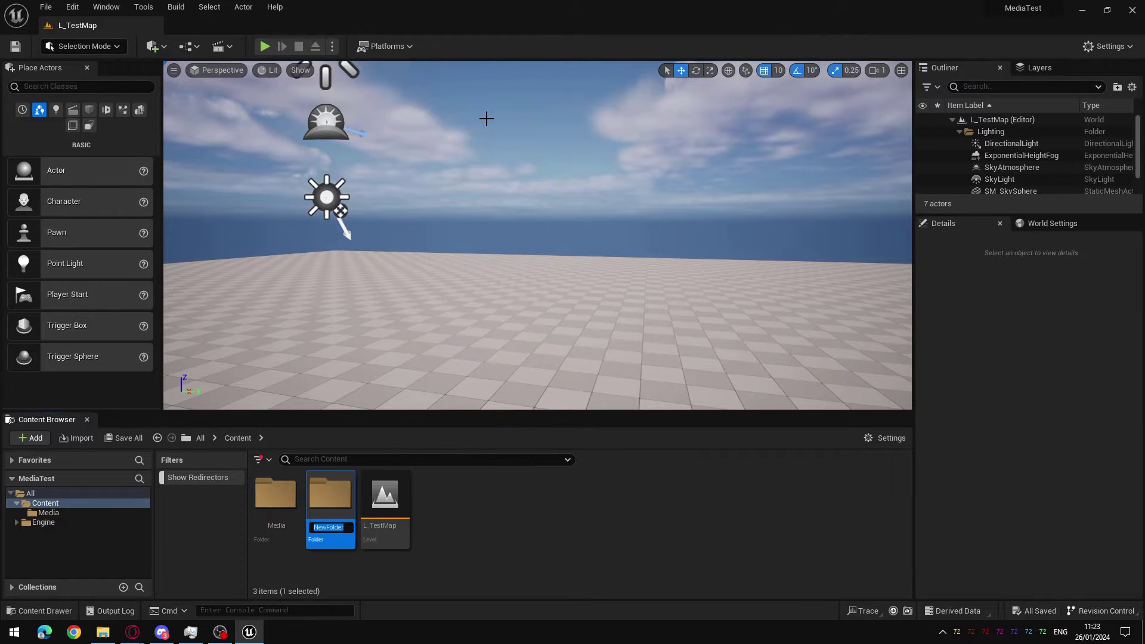
text(Movies)
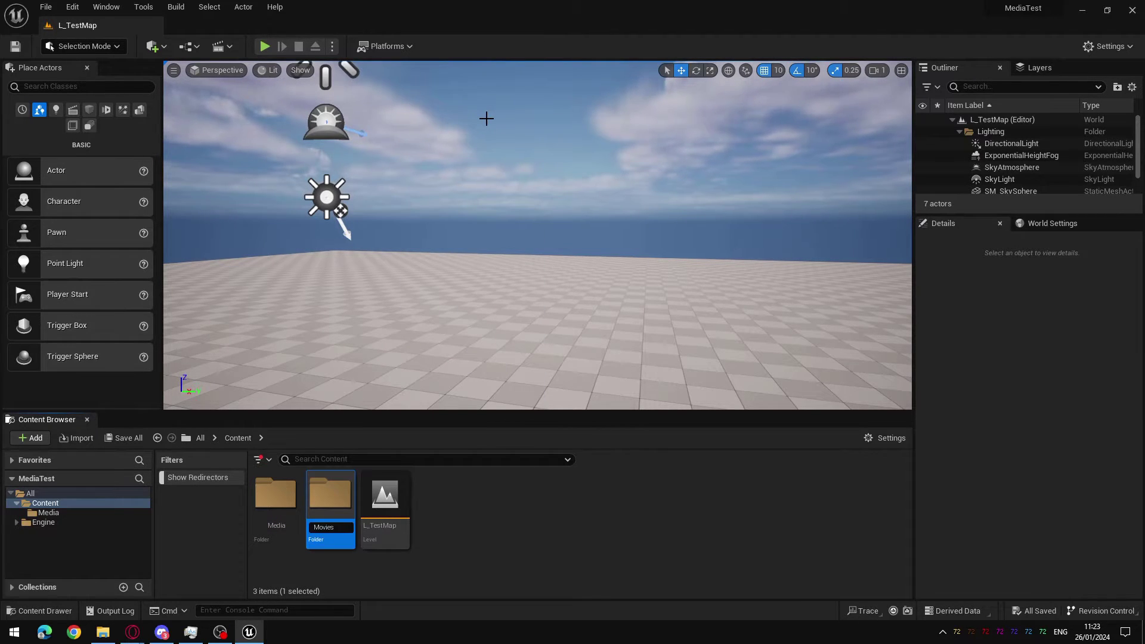
key(Return)
click(580, 493)
double_click(327, 497)
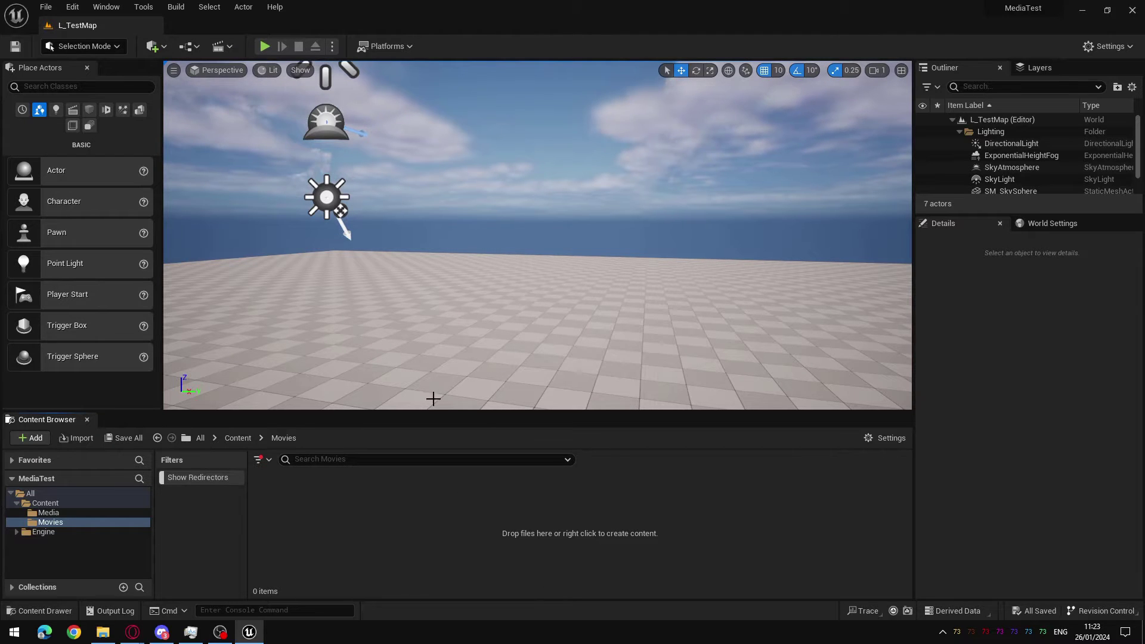
Switch to File Explorer and copy RustAndDust.mp4 from Videos\RustAndDust into the MediaTest project's Content\Movies folder.
click(103, 631)
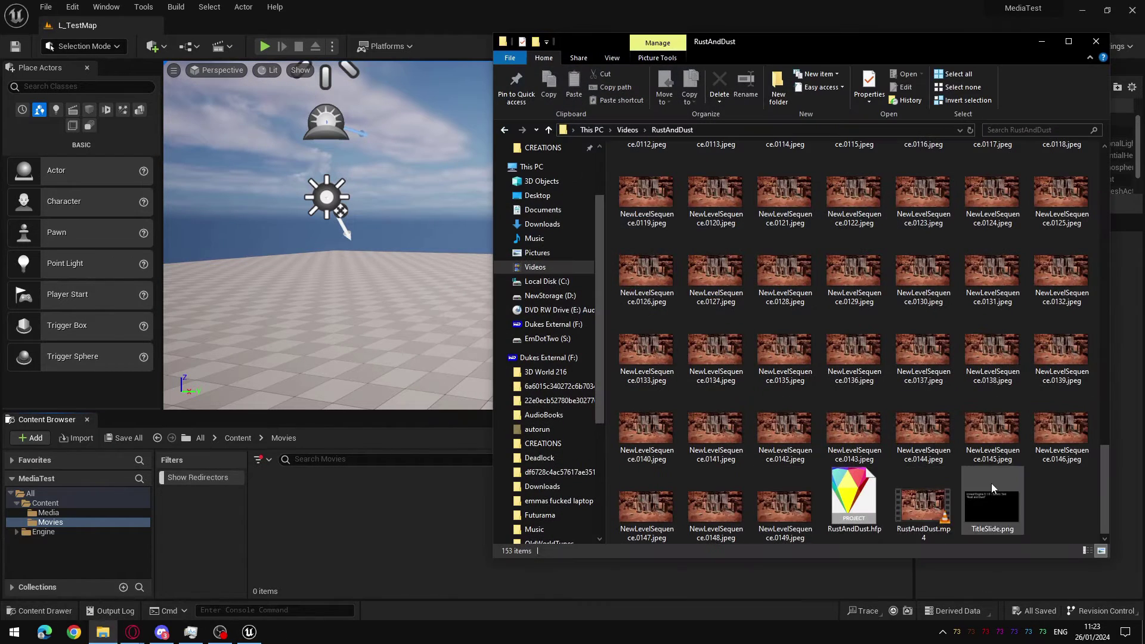
click(930, 477)
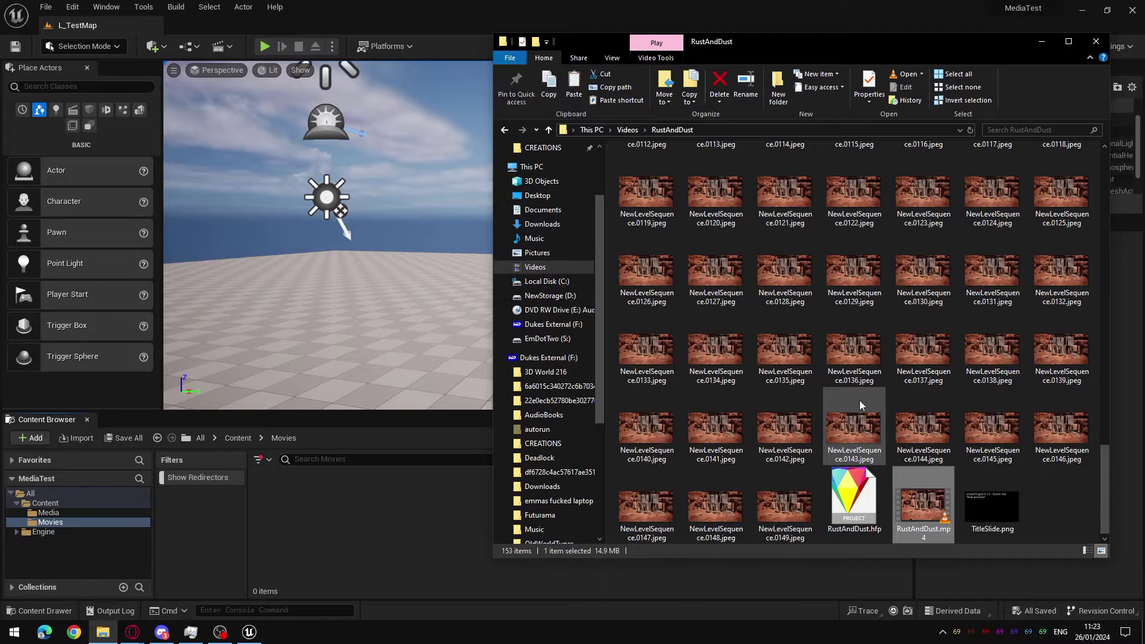
click(556, 149)
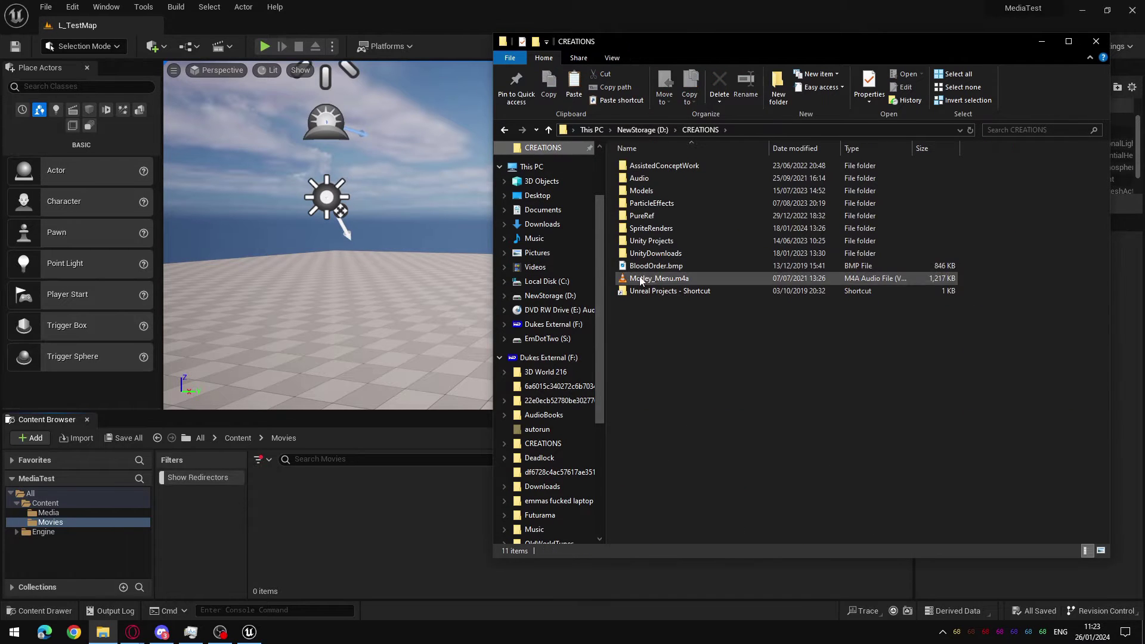
double_click(670, 289)
double_click(663, 405)
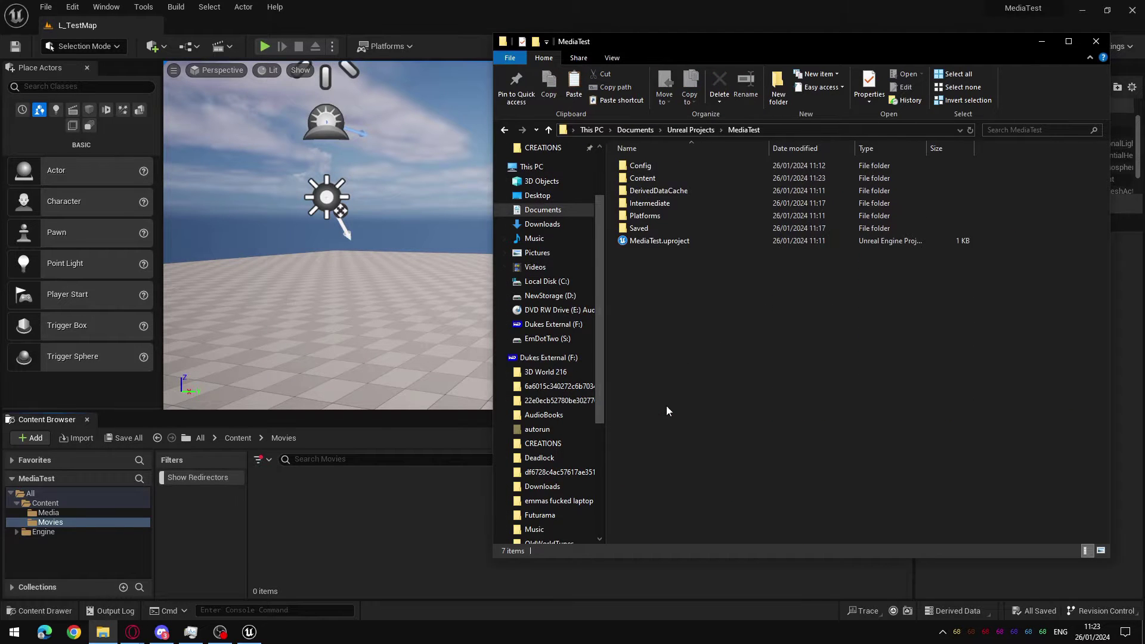
double_click(656, 180)
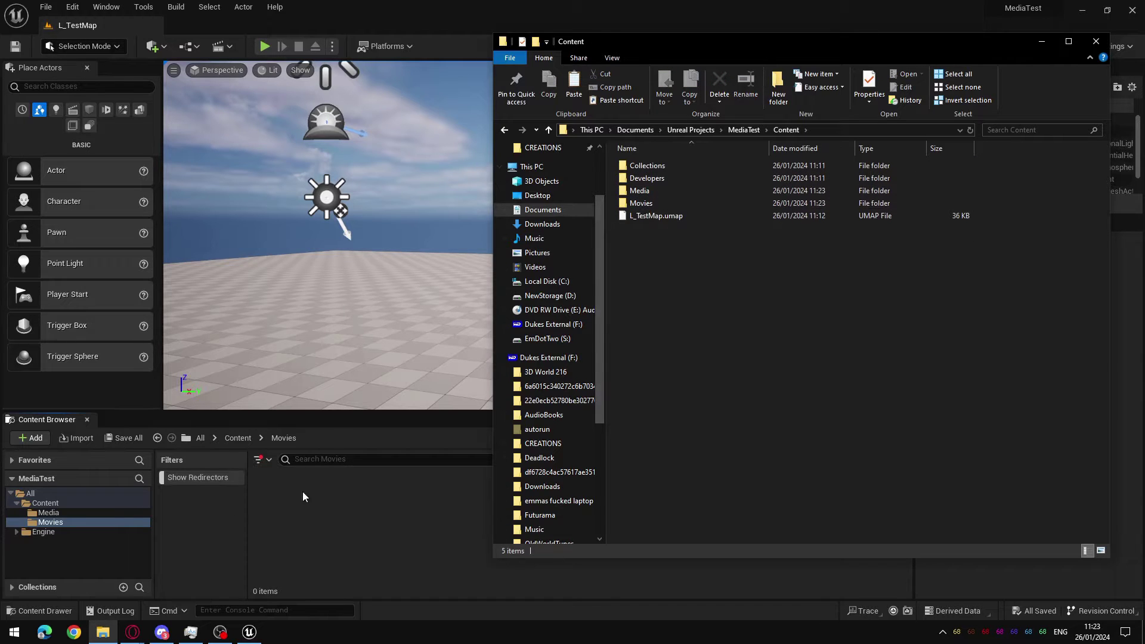
double_click(658, 203)
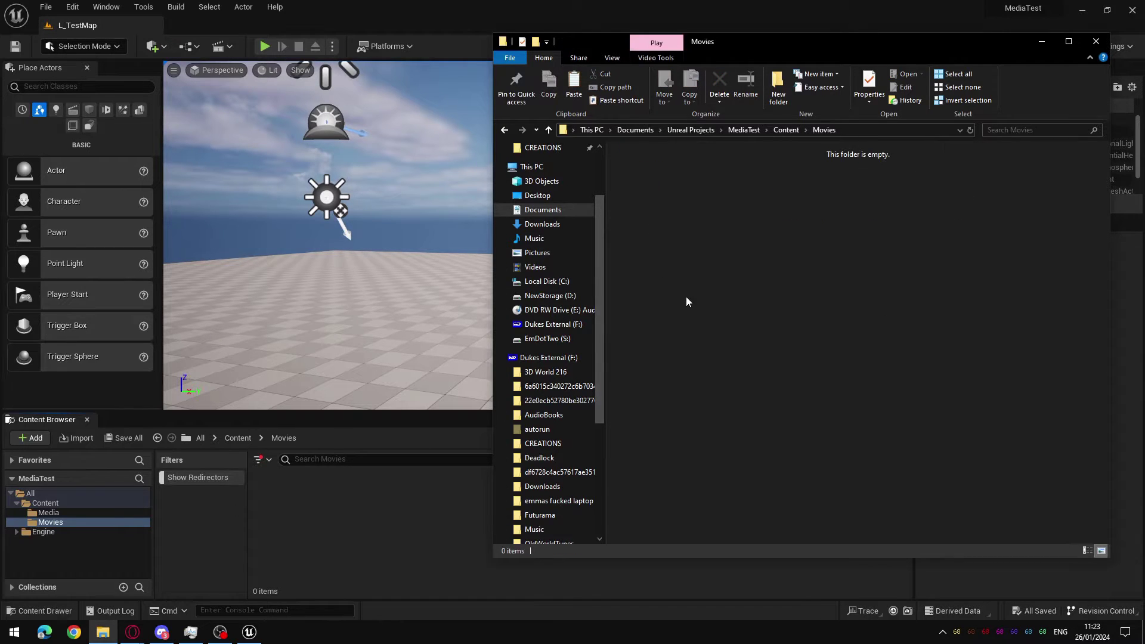
key(ctrl+v)
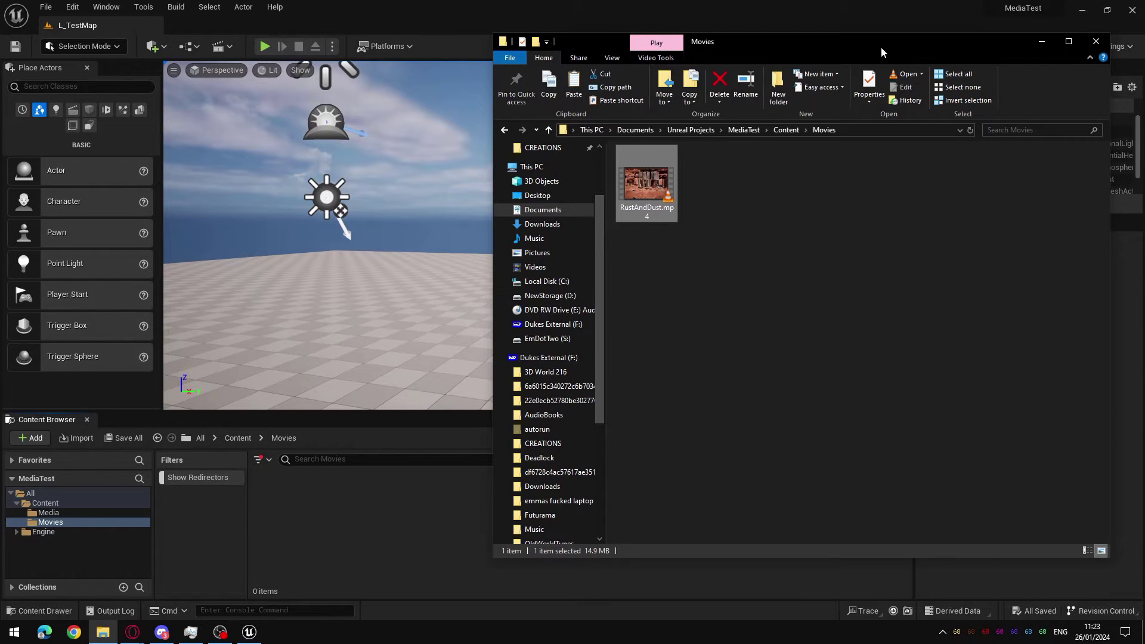
drag(881, 47, 862, 41)
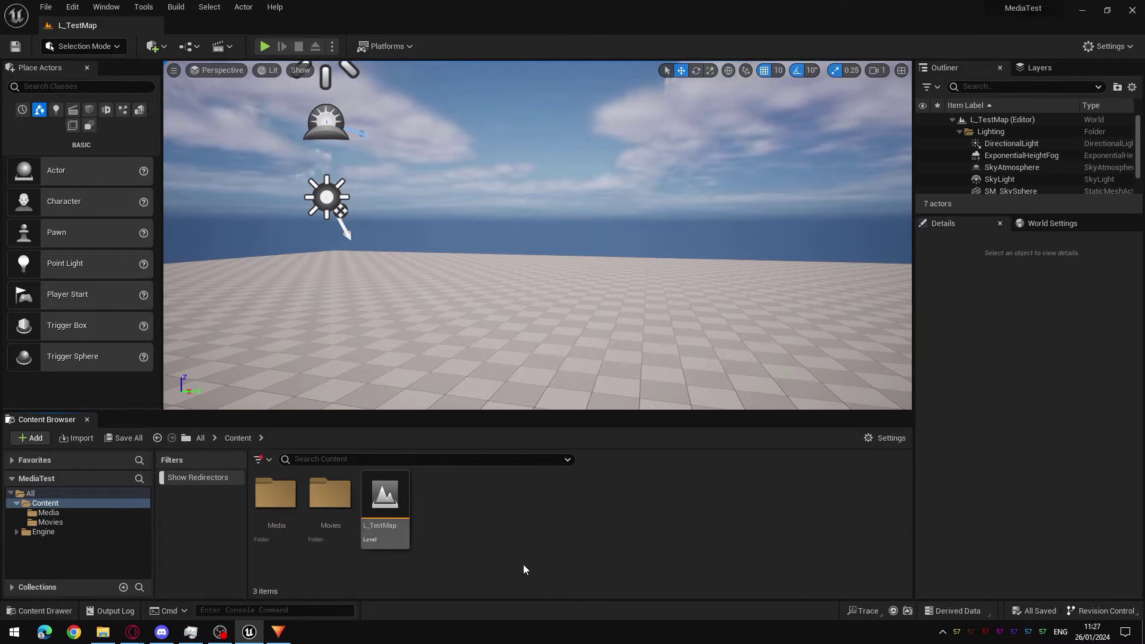
Create a Media Player named MP_MyPlayer in the Media folder, with a linked video output MediaTexture asset.
double_click(267, 511)
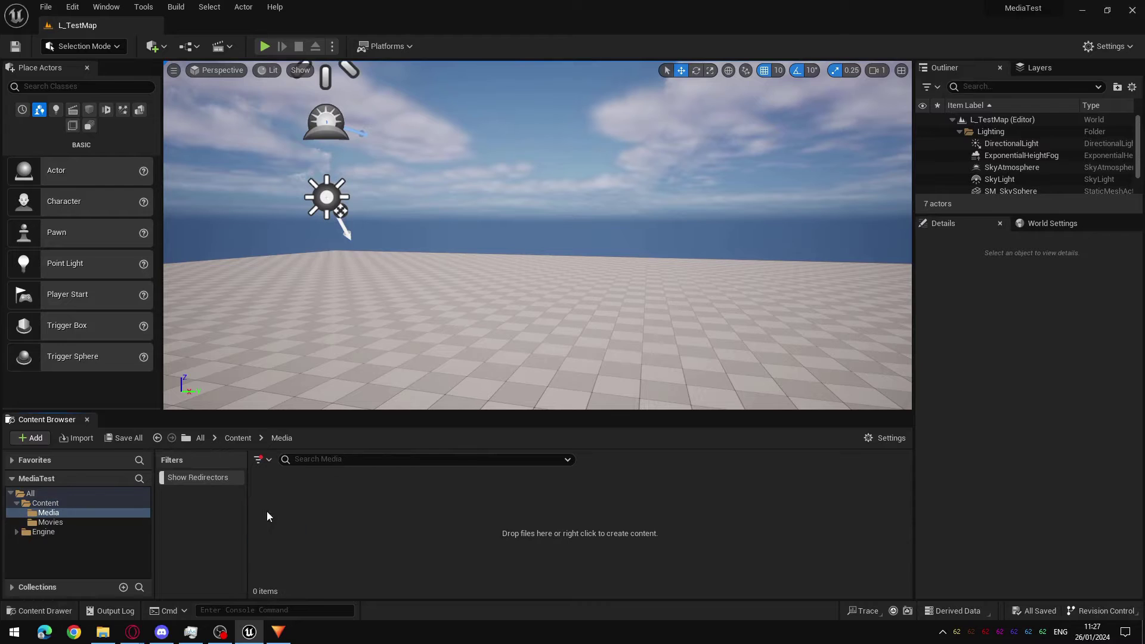
right_click(338, 519)
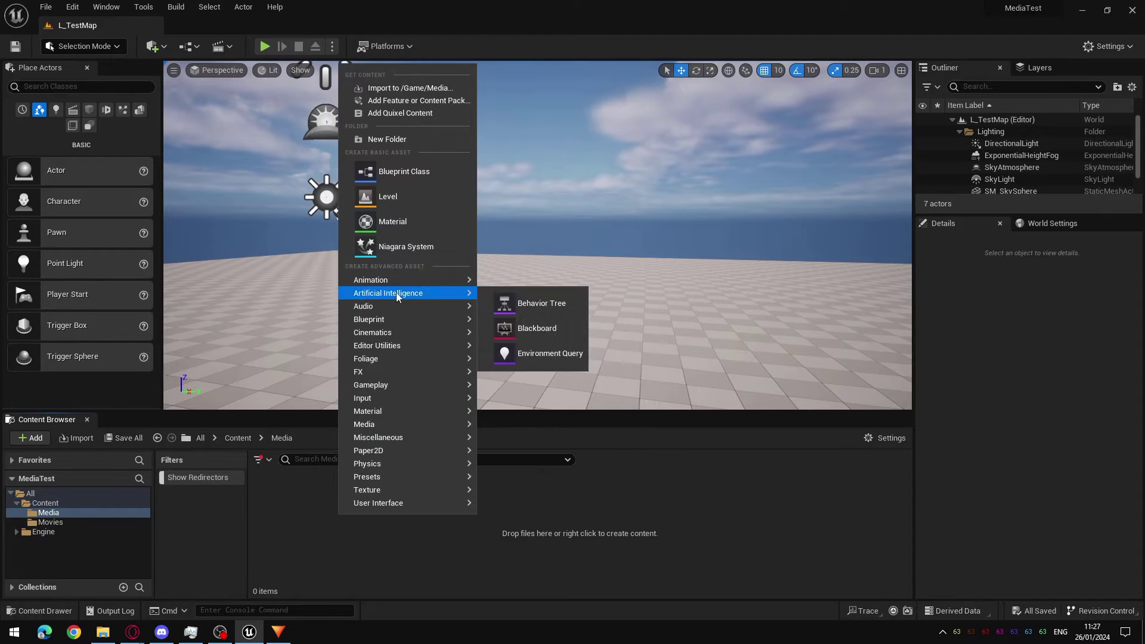
mouse_move(395, 429)
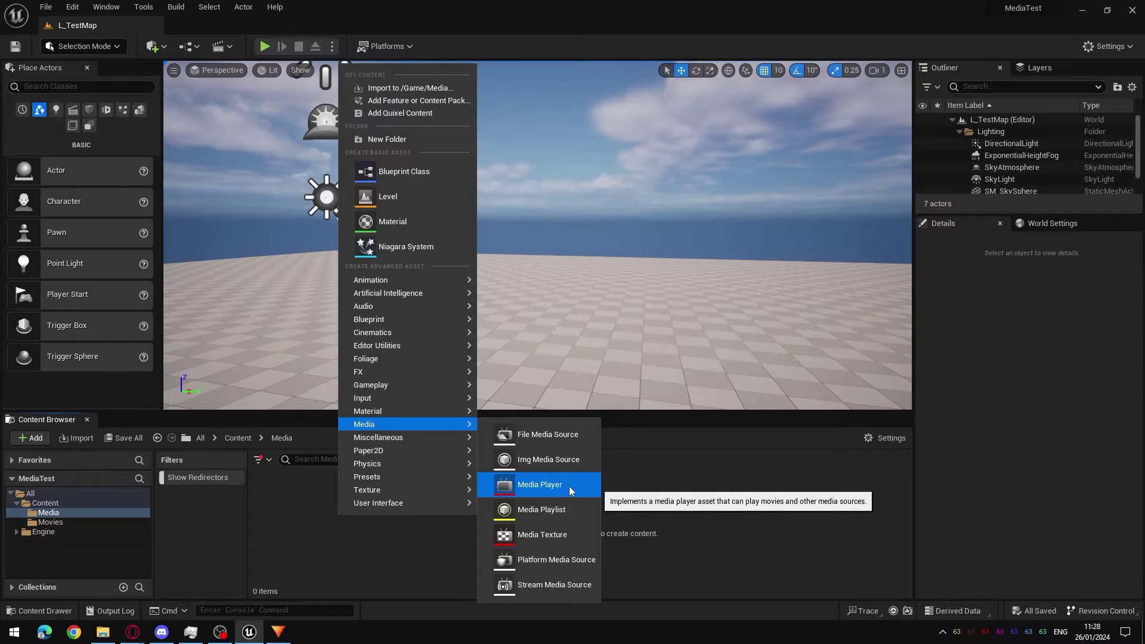
click(547, 490)
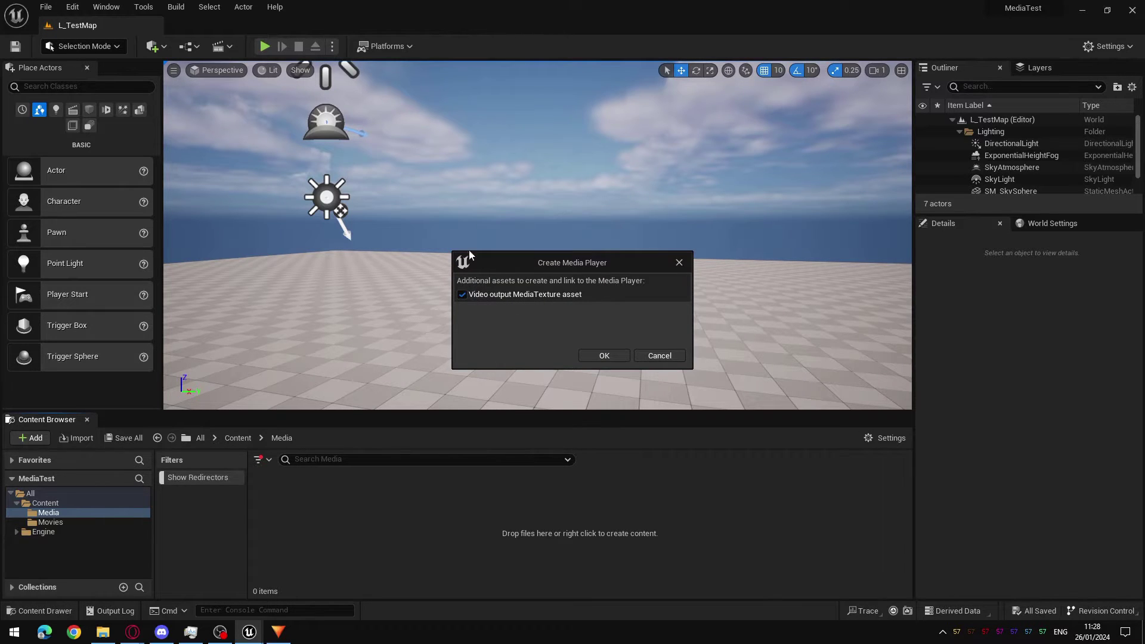
click(596, 355)
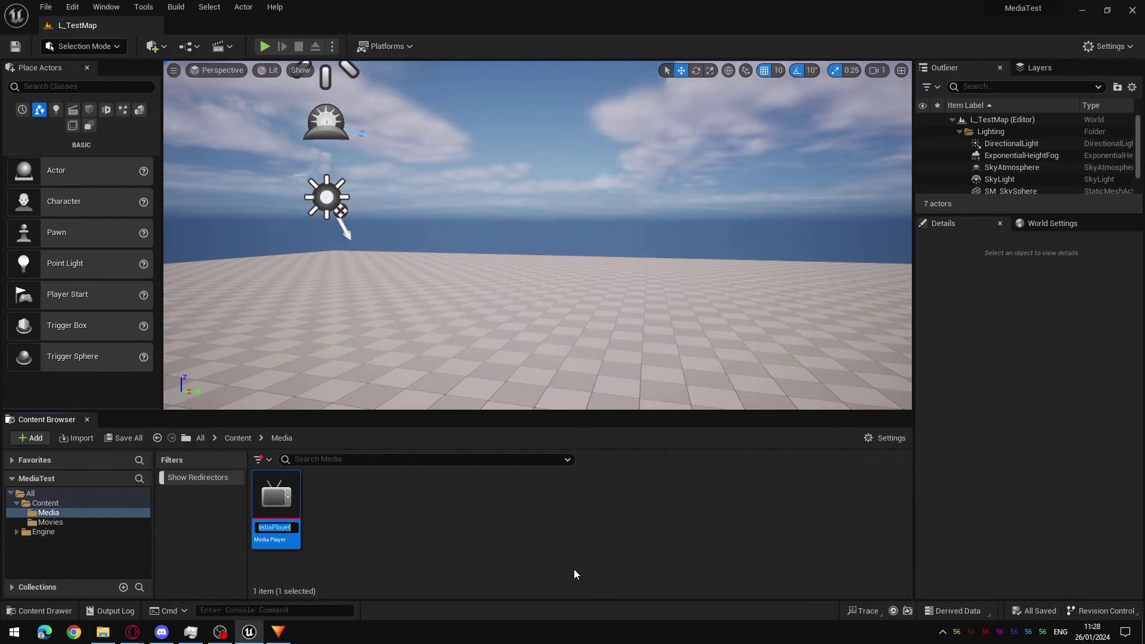
text(M)
text(P_MyPlayer)
key(Return)
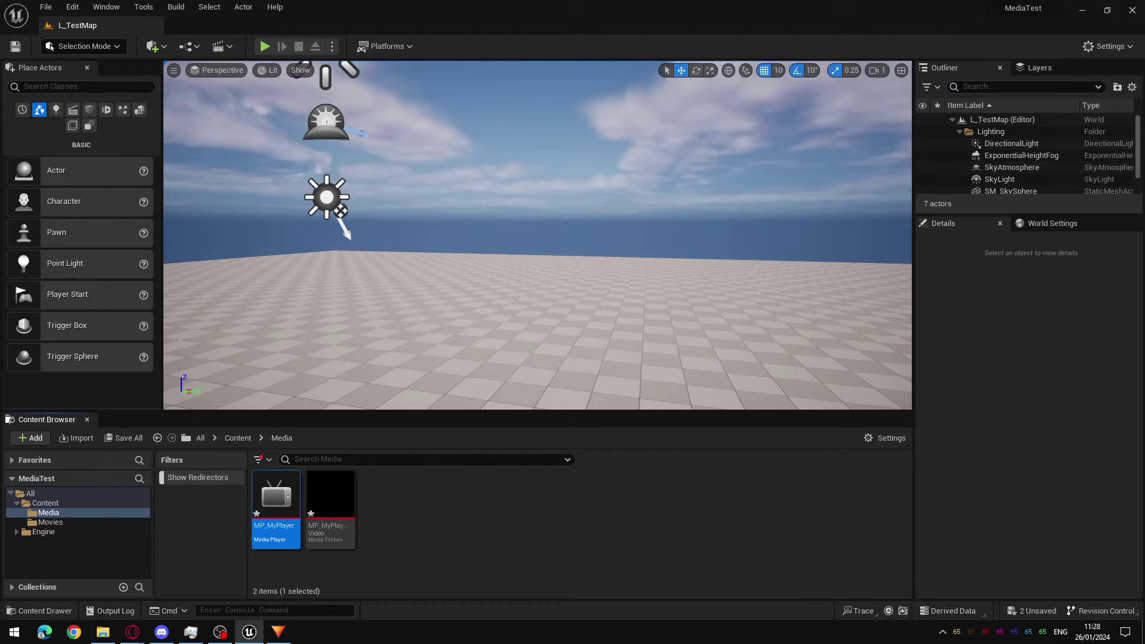
click(427, 557)
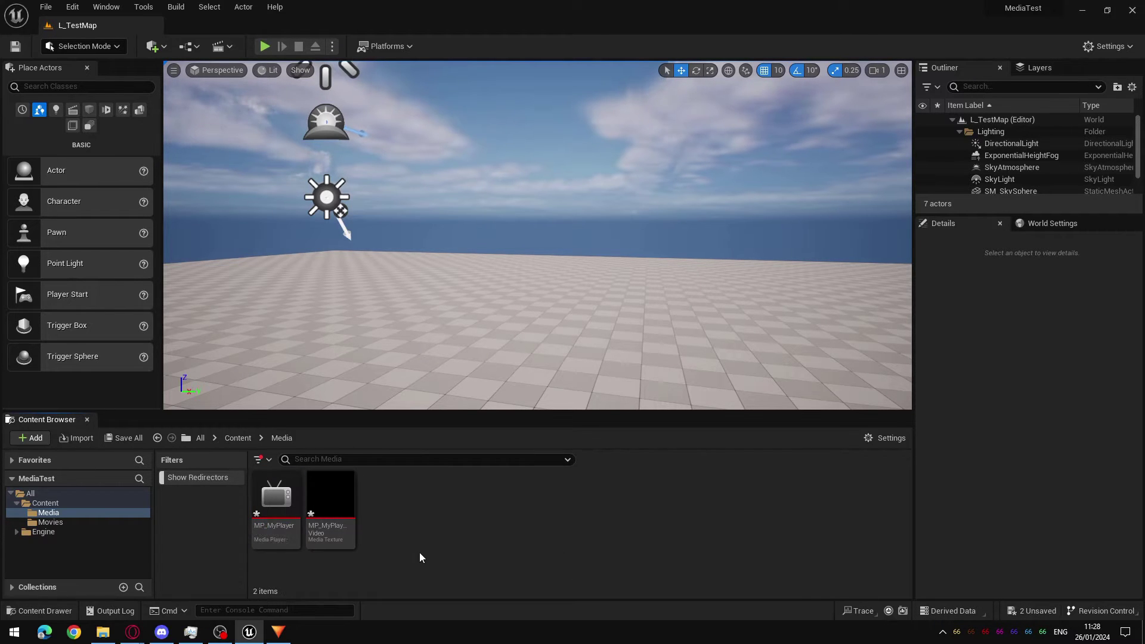
Examine the settings of the MP_MyPlayer_Video media texture and the MP_MyPlayer media player, closing each editor again.
double_click(330, 498)
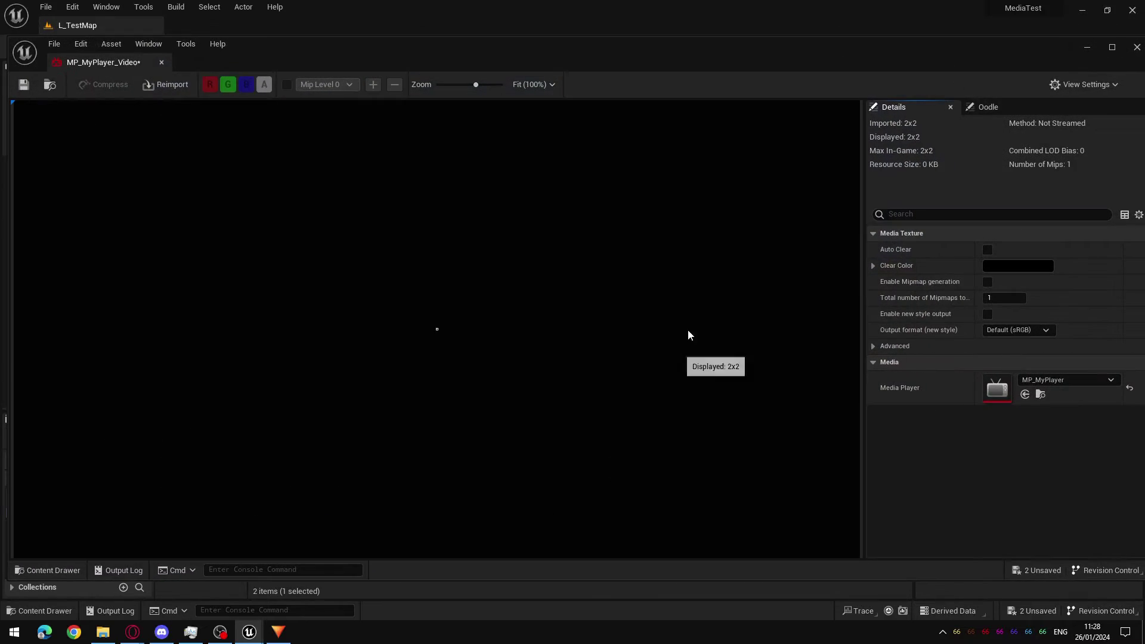
middle_click(142, 63)
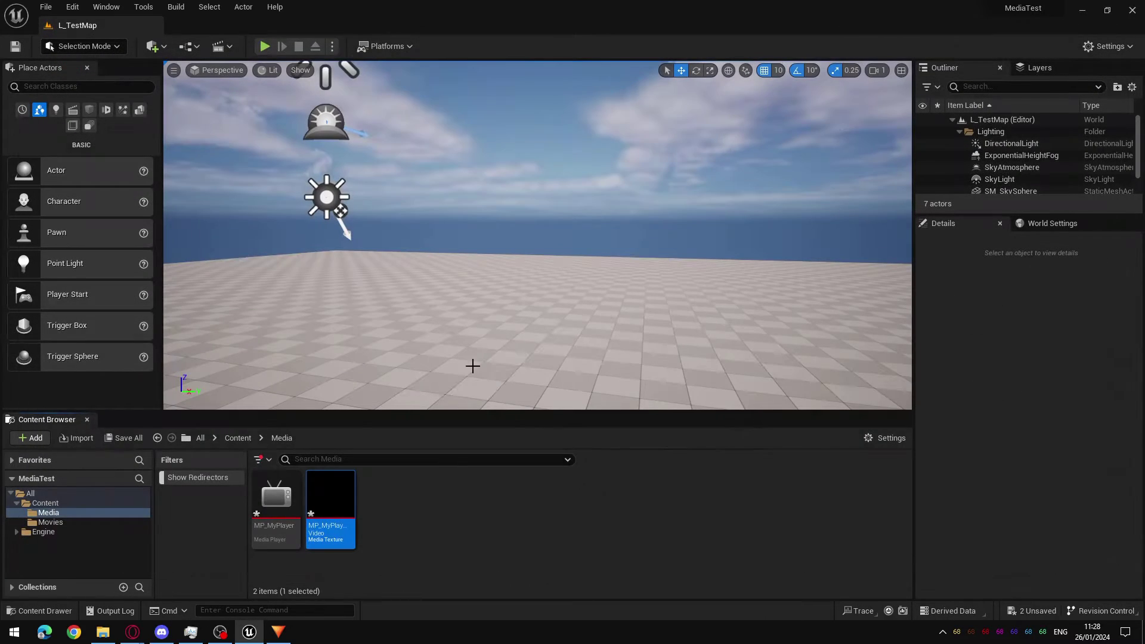
click(381, 514)
double_click(259, 500)
double_click(259, 500)
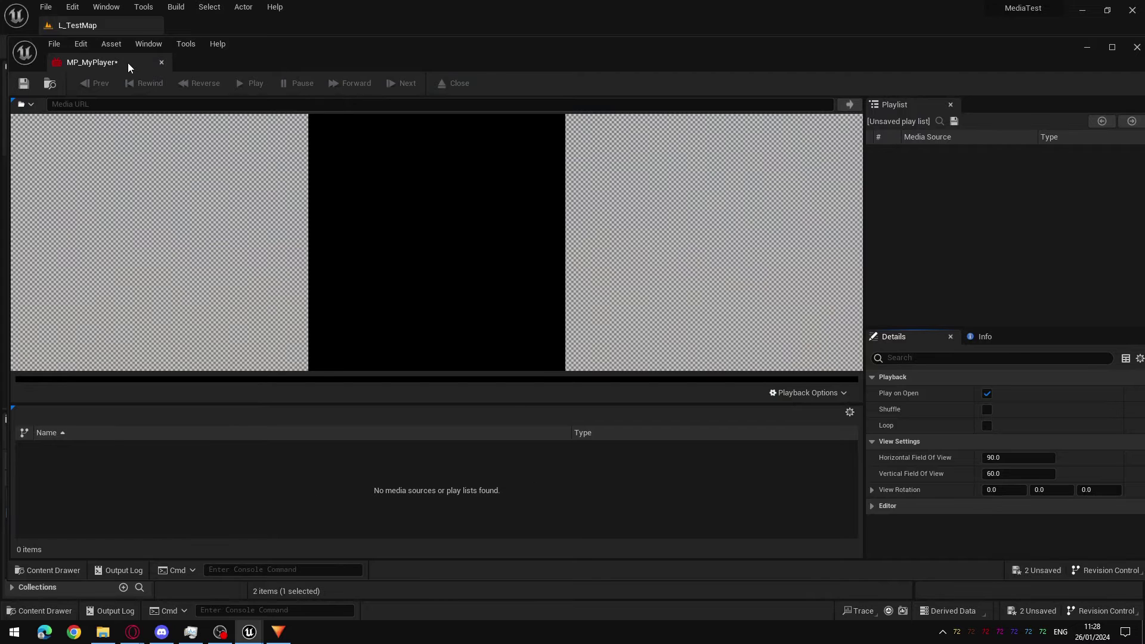
click(161, 62)
click(476, 520)
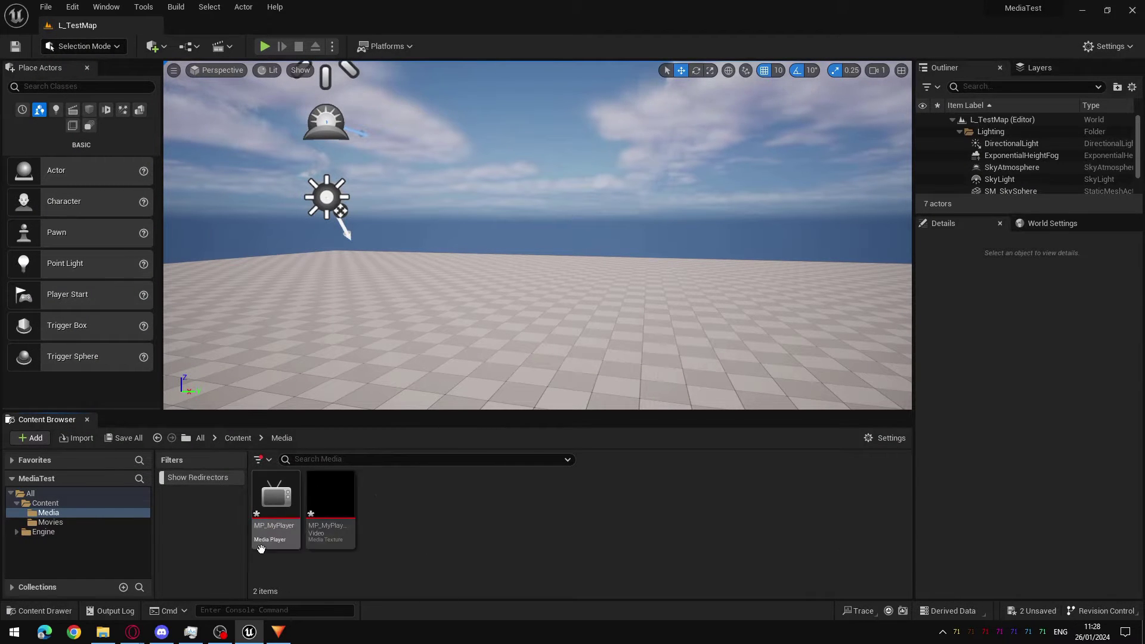
Create a File Media Source named MS_MyVideoSource in the Media folder.
right_click(389, 505)
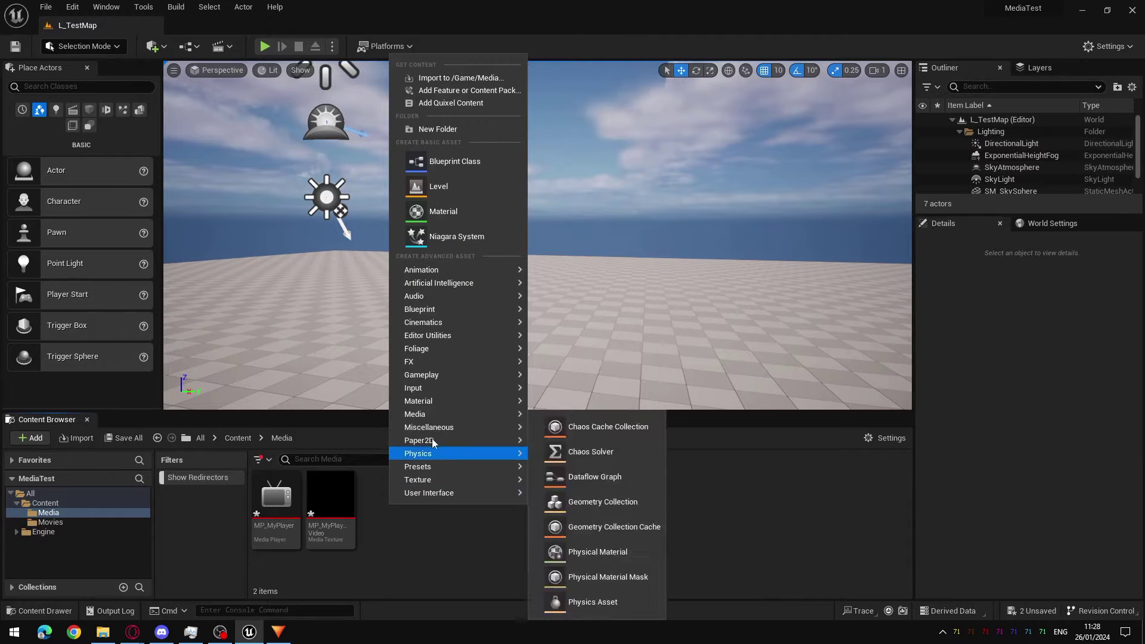
mouse_move(446, 416)
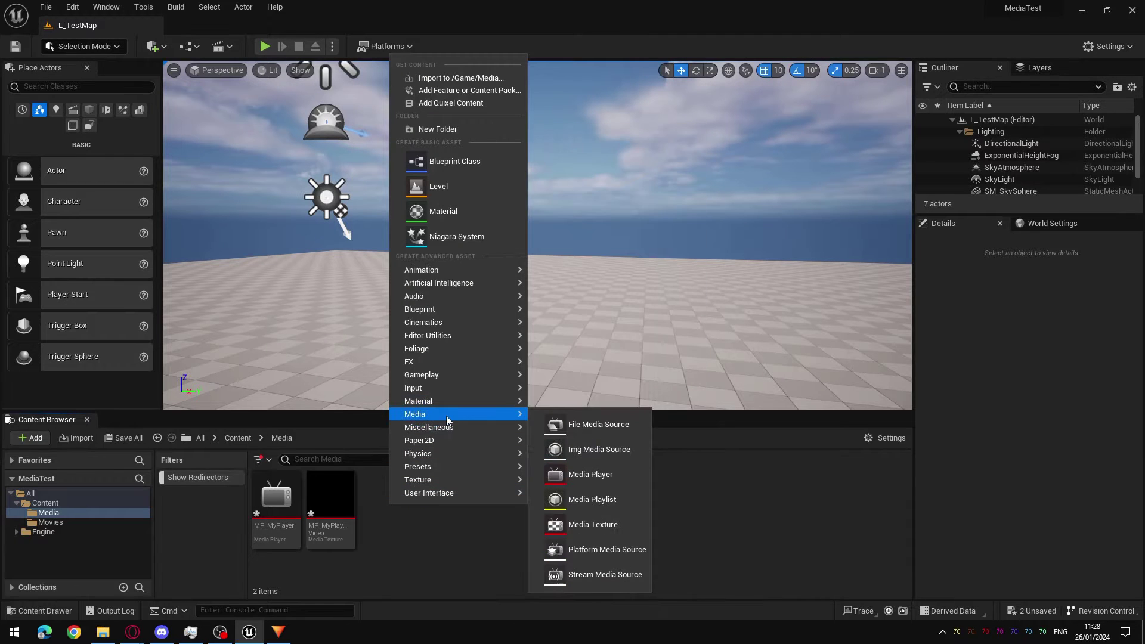
click(598, 427)
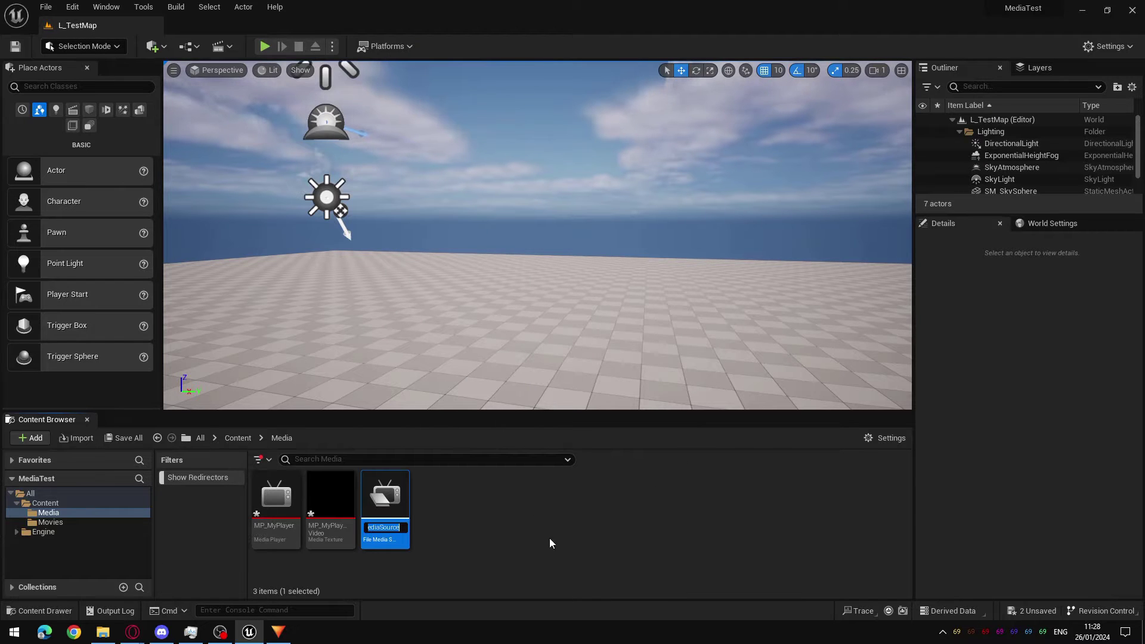
text(MS_MyVideo... S)
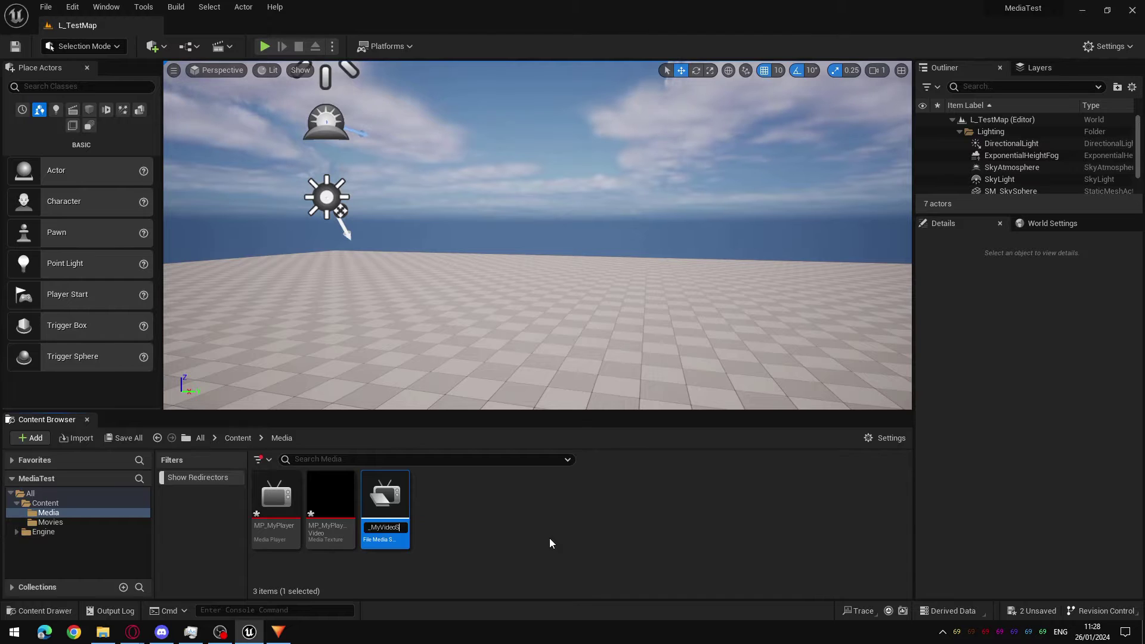
text(ource)
key(Return)
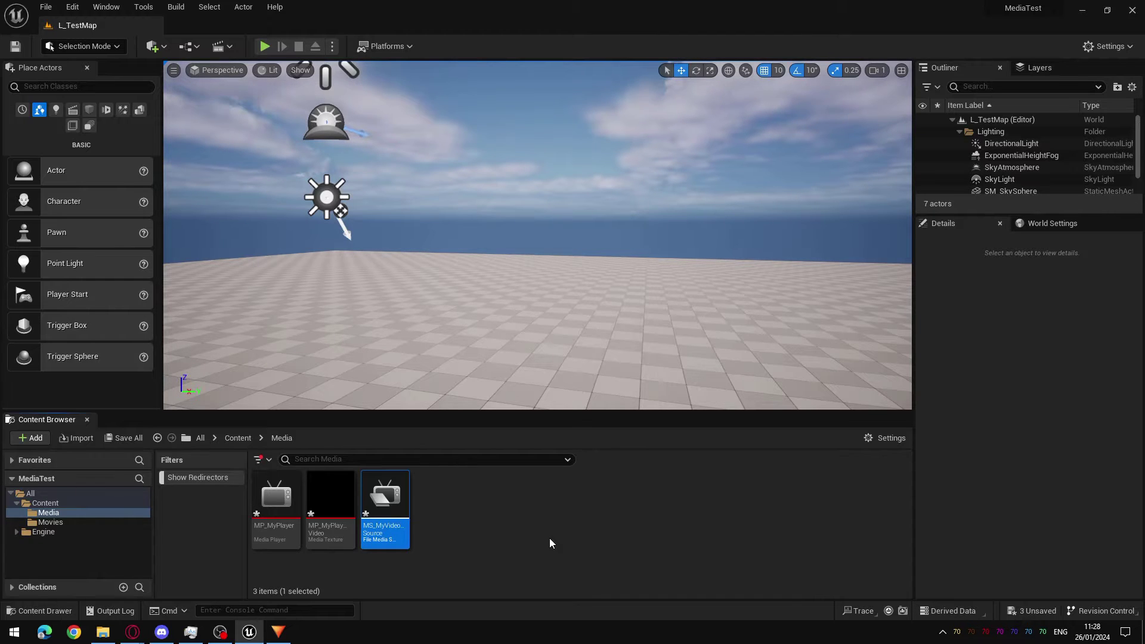
click(550, 538)
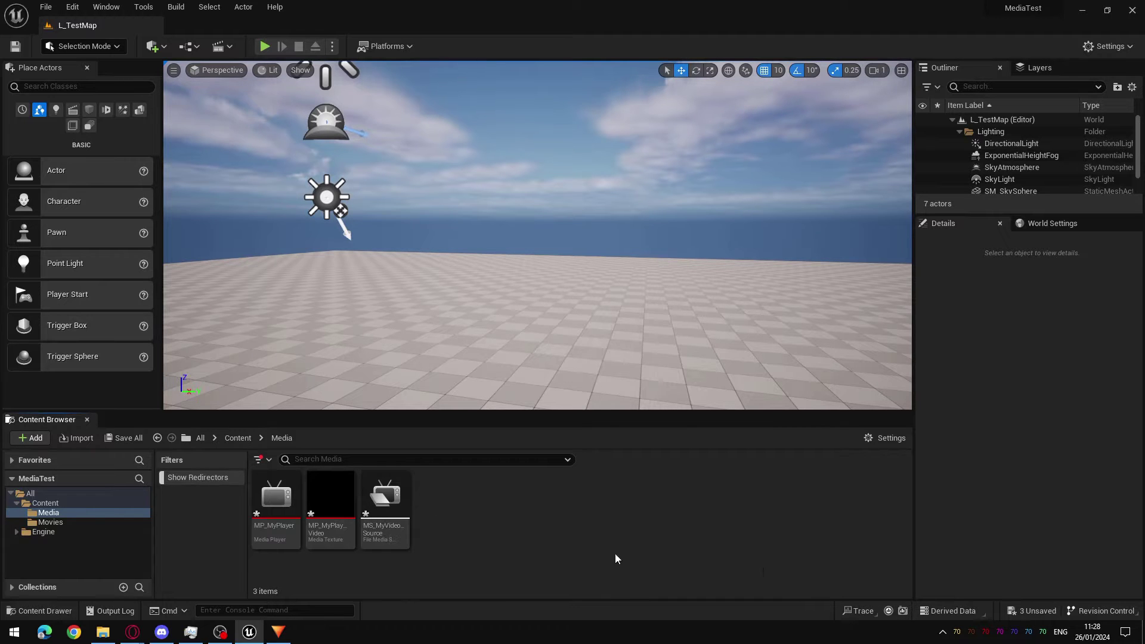
Open MS_MyVideoSource for editing and dock its editor in the main window beside L_TestMap.
double_click(385, 501)
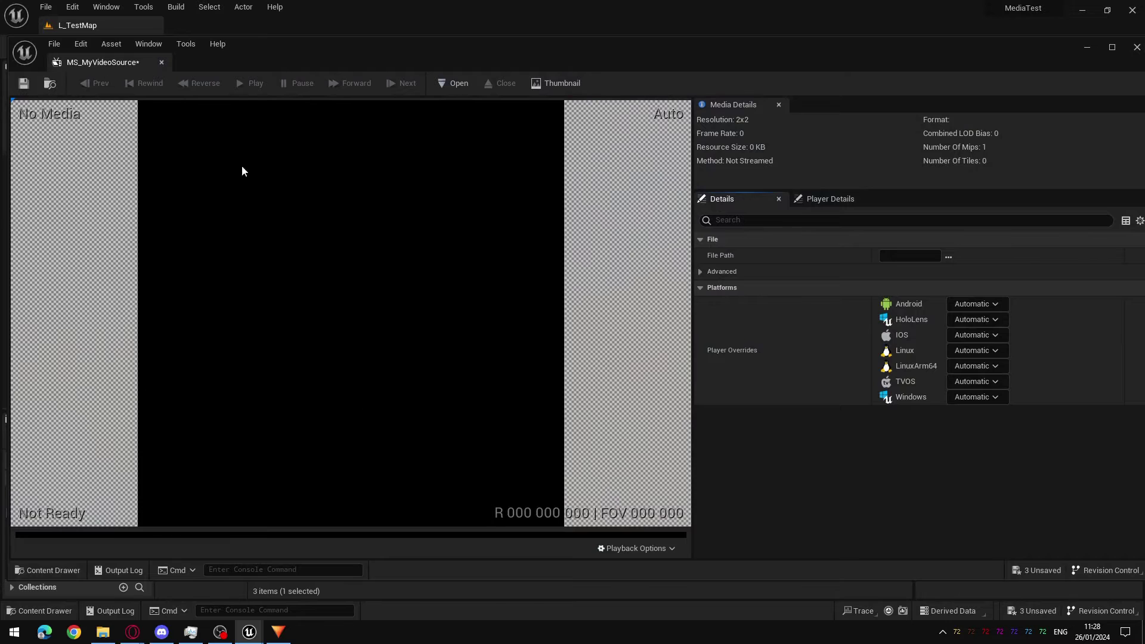
drag(148, 52, 253, 27)
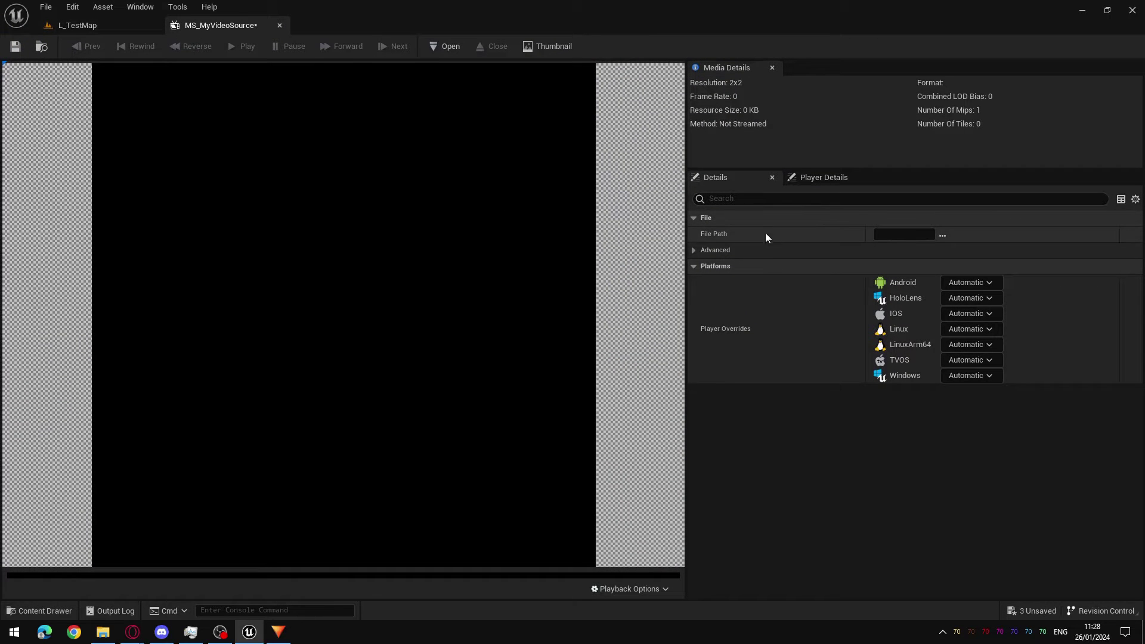
Set the file path of MS_MyVideoSource to RustAndDust.mp4 in the Movies folder and open the video in its preview.
click(945, 235)
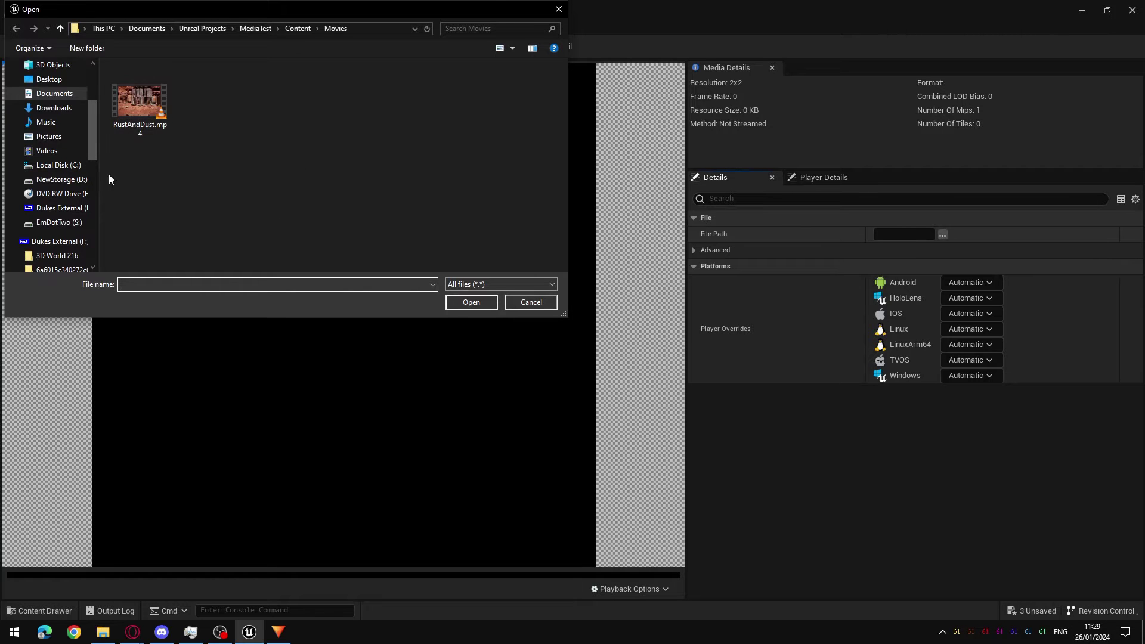
click(139, 102)
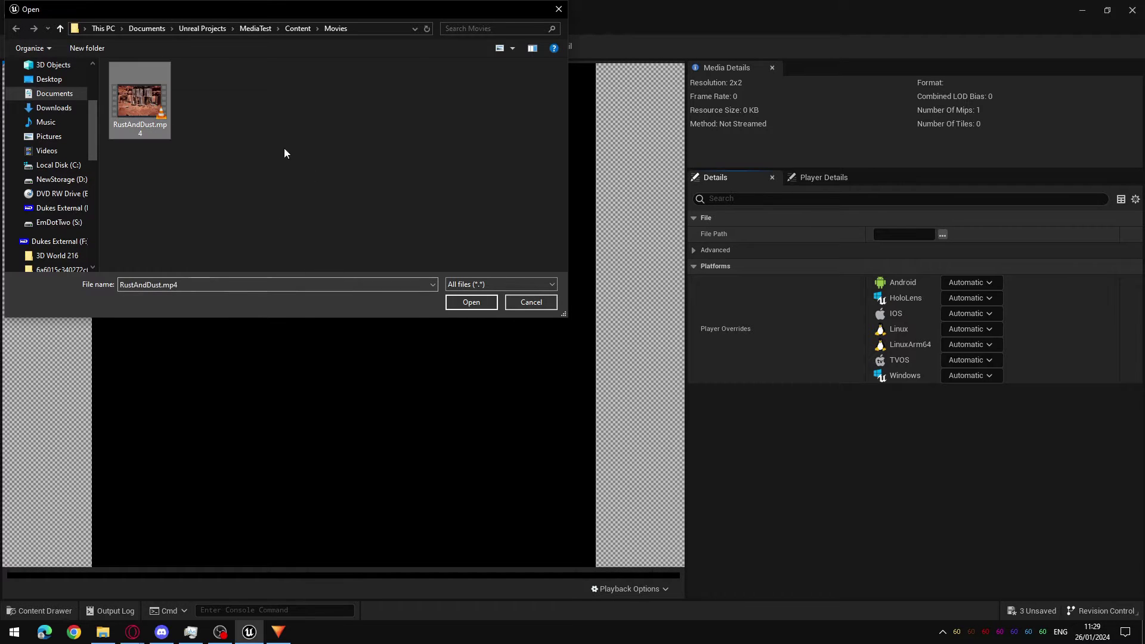
click(471, 303)
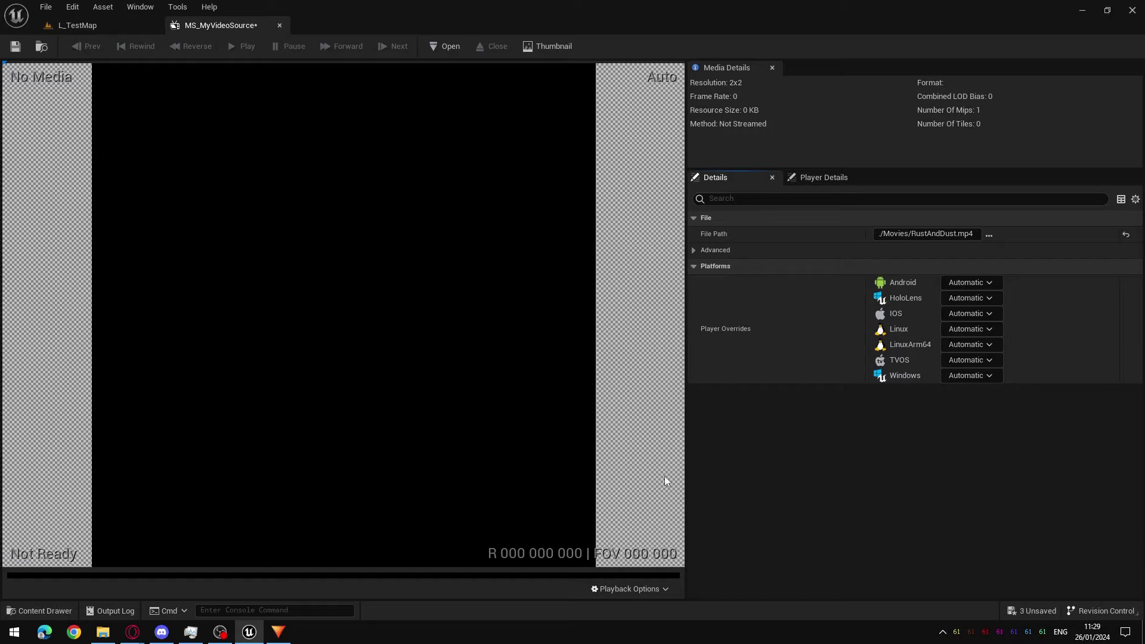
click(446, 50)
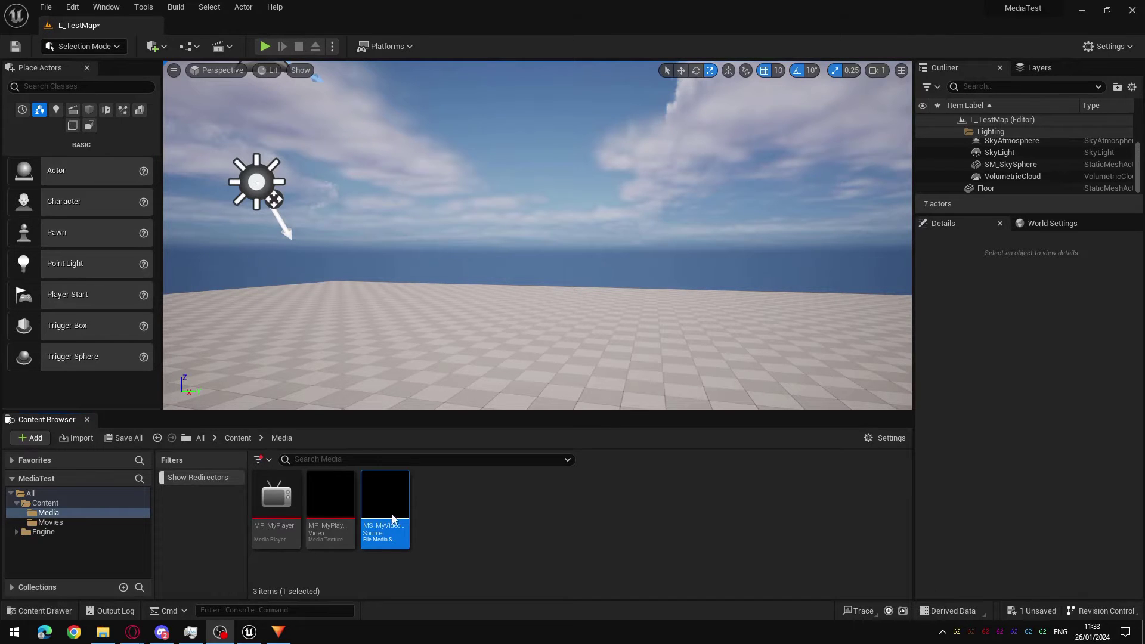
Place MS_MyVideoSource in the level as a media plate, scaled to 6.5 and located at about 970, -460, 580.
drag(393, 519, 437, 334)
drag(434, 280, 436, 149)
key(r)
drag(438, 190, 471, 143)
key(w)
mouse_move(437, 190)
right_down()
mouse_move(385, 178)
mouse_move(505, 214)
mouse_move(361, 206)
mouse_move(433, 188)
right_up()
key(a)
right_drag(370, 217, 394, 241)
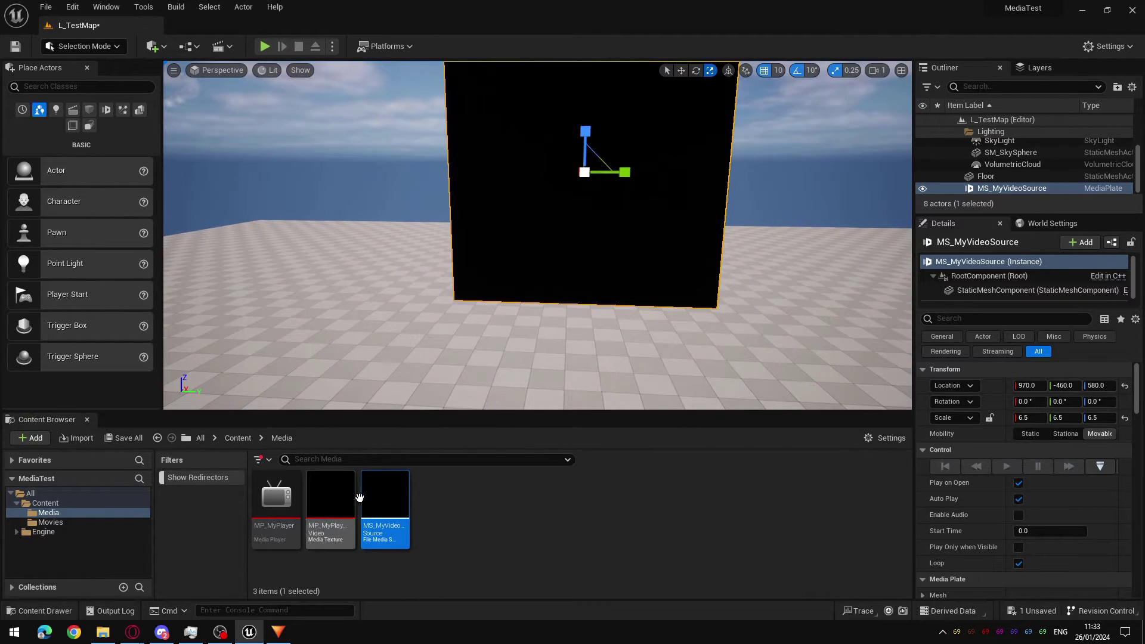
Place a second MS_MyVideoSource media plate beside the large one, scaled to 3.0 at about 1050, 290, 270.
right_drag(527, 381, 526, 381)
key(s)
key(d)
drag(391, 504, 831, 281)
key(s)
right_drag(831, 280, 914, 281)
key(r)
drag(616, 285, 616, 285)
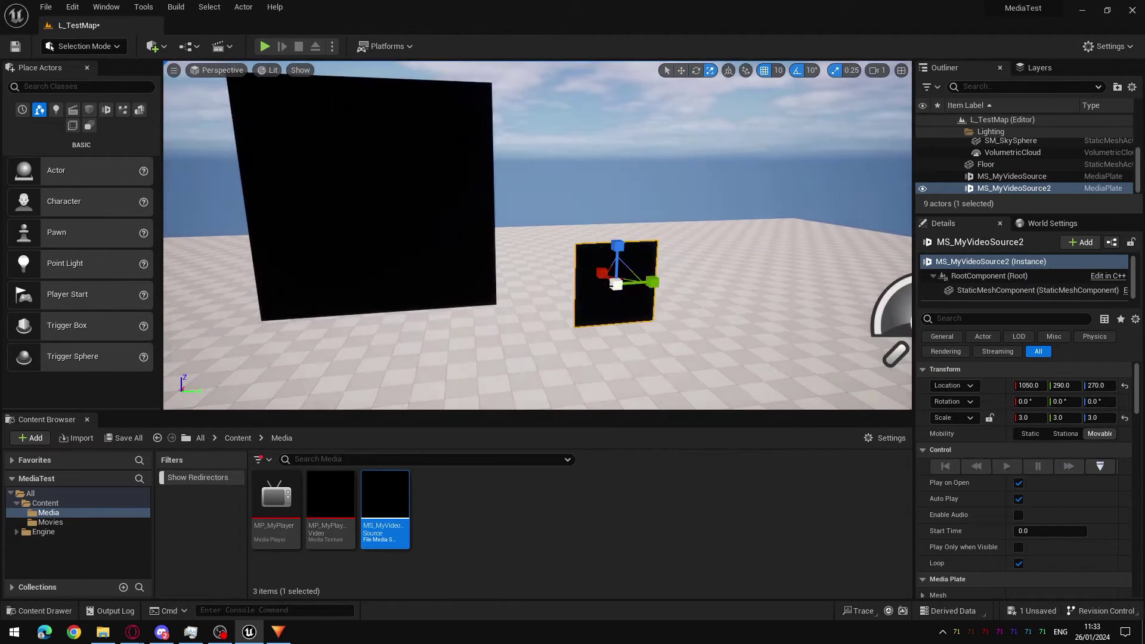
Play the level, move around to view the video on both media plates, and stop the session.
click(265, 46)
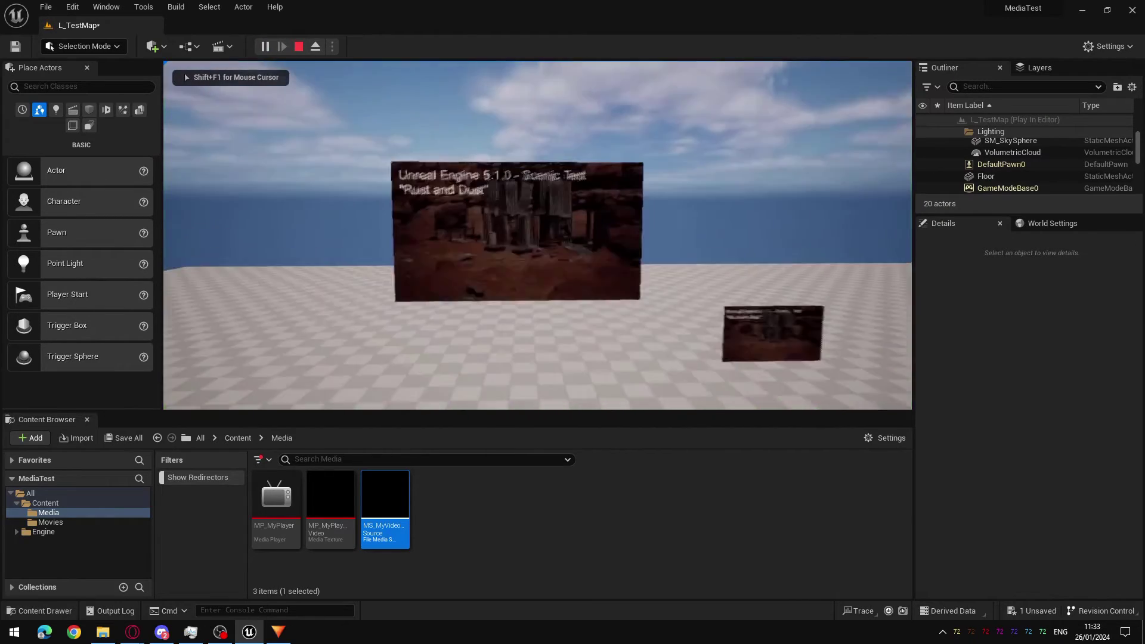
key(w)
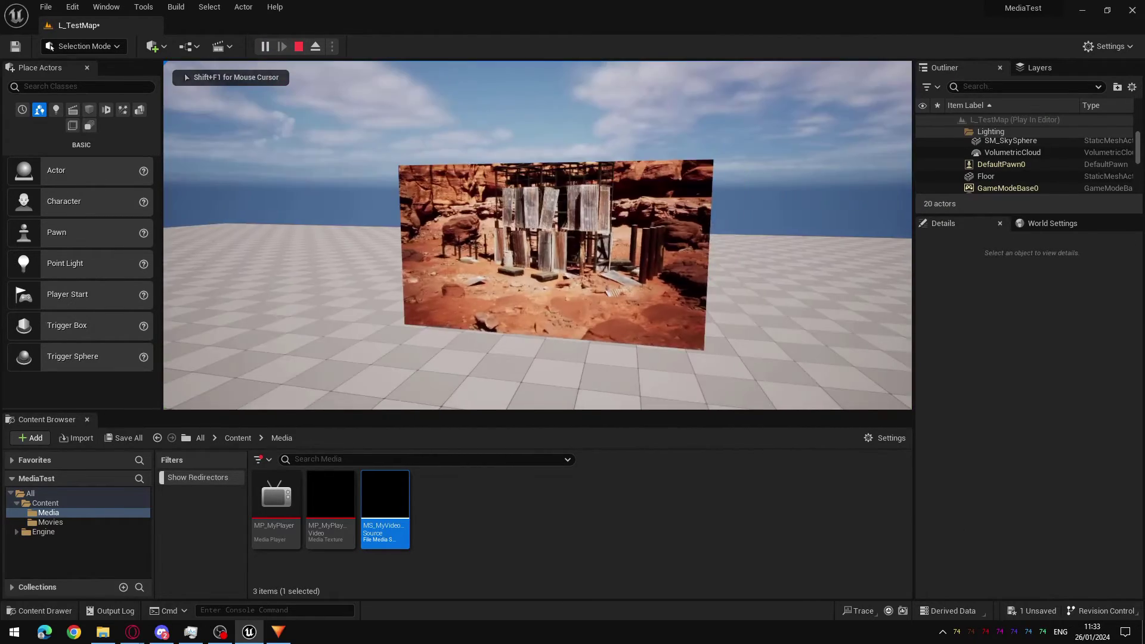
key(s)
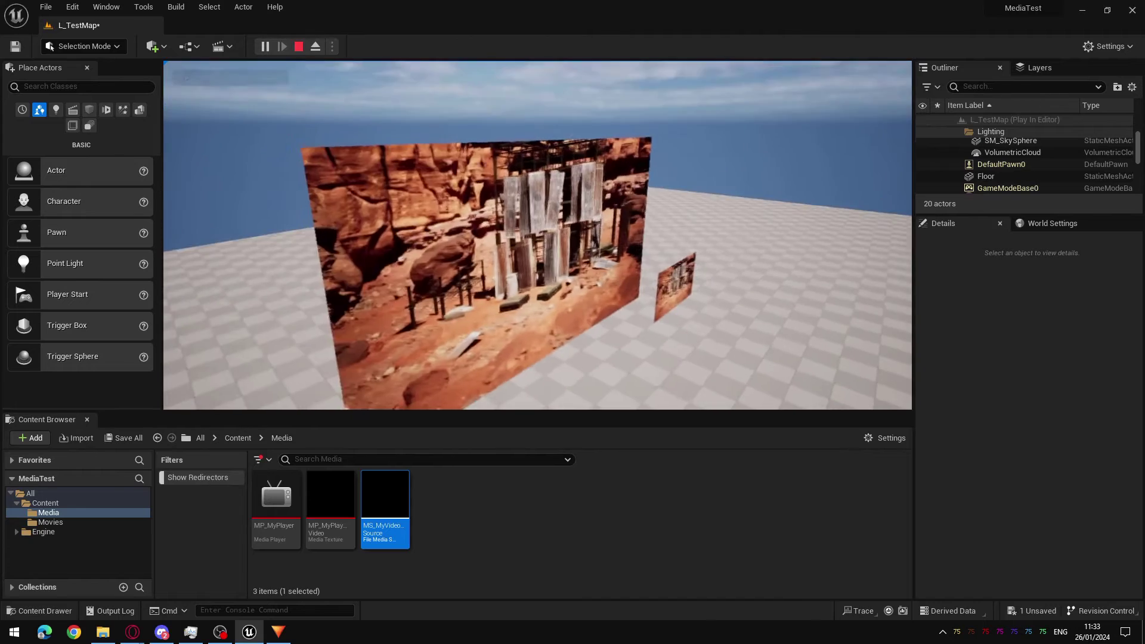
key(d)
key(q)
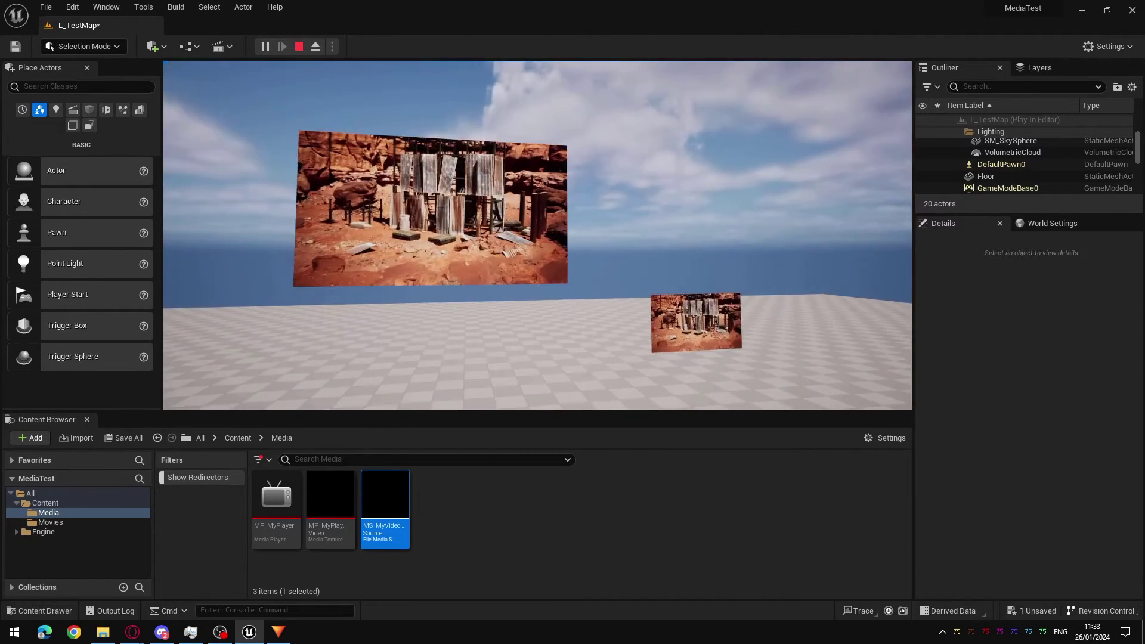
key(Escape)
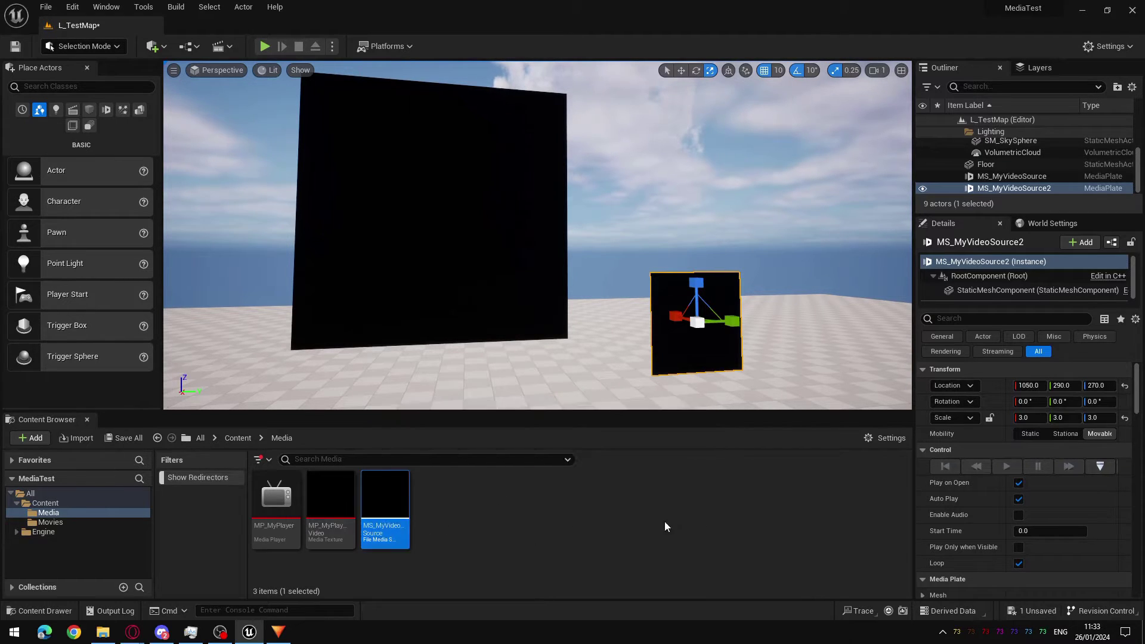
Examine the source and player playback settings of MS_MyVideoSource in its docked editor, closing it again.
double_click(409, 520)
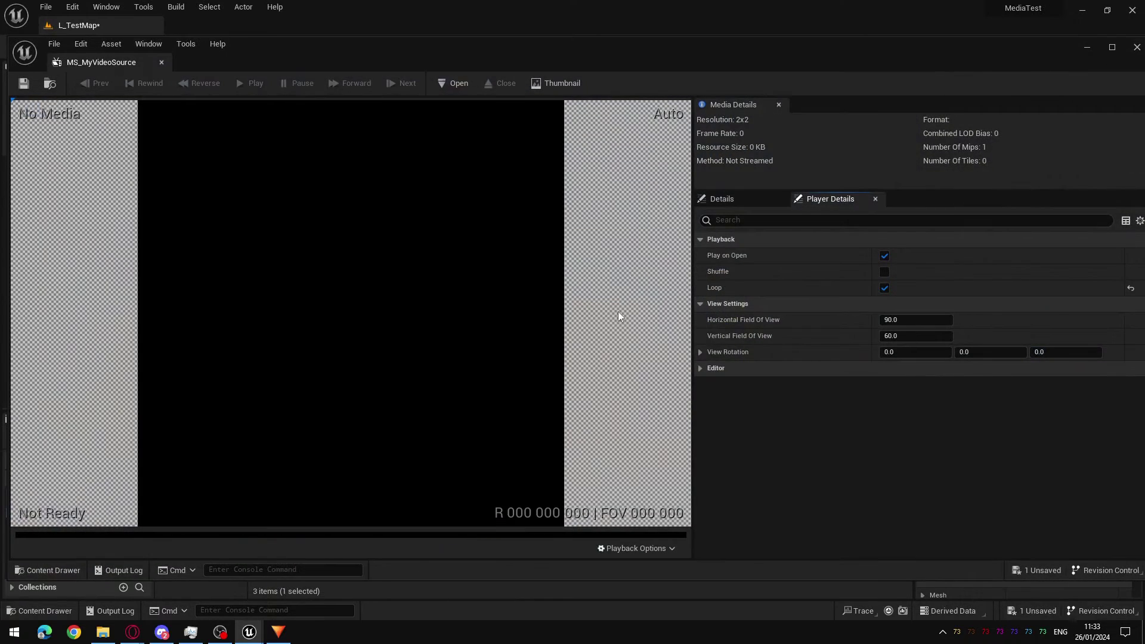
drag(122, 62, 214, 27)
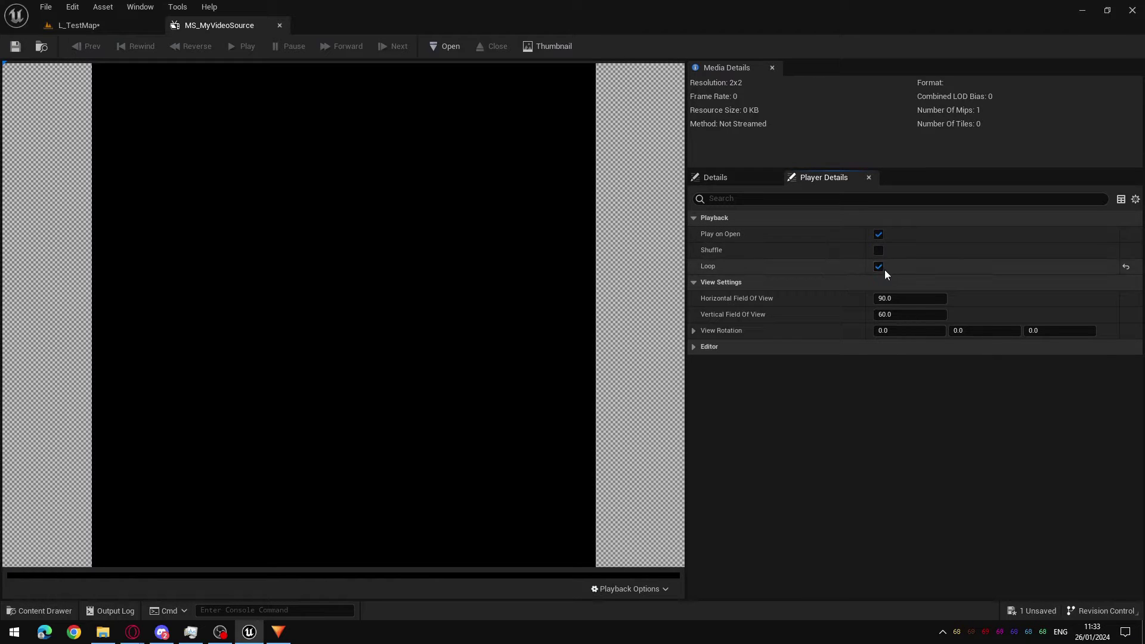
click(718, 176)
click(796, 178)
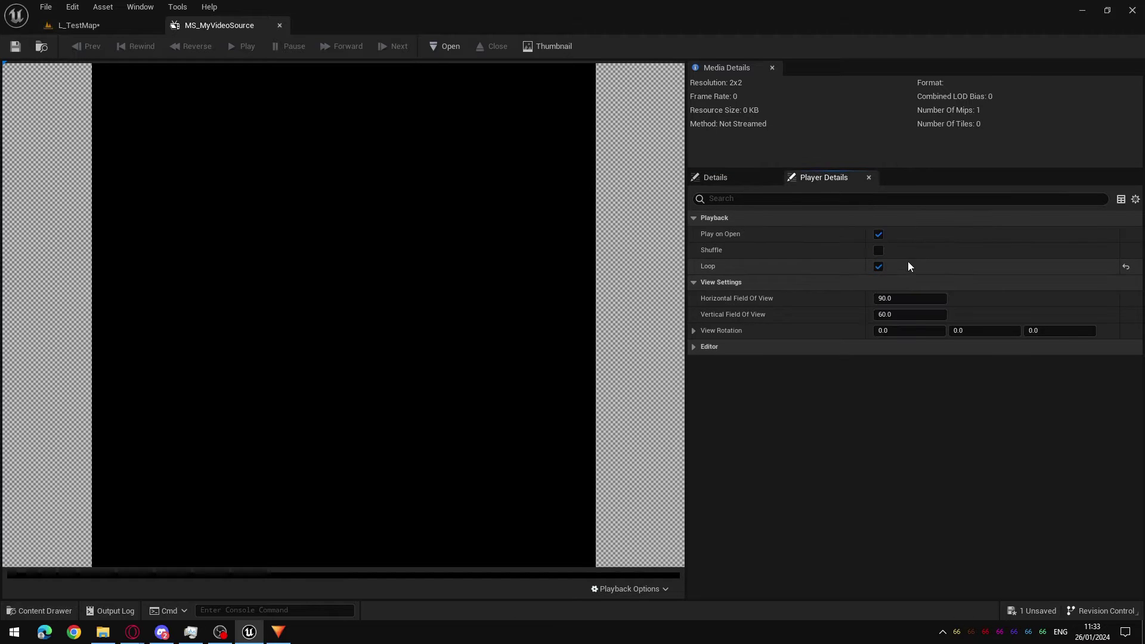
middle_click(236, 22)
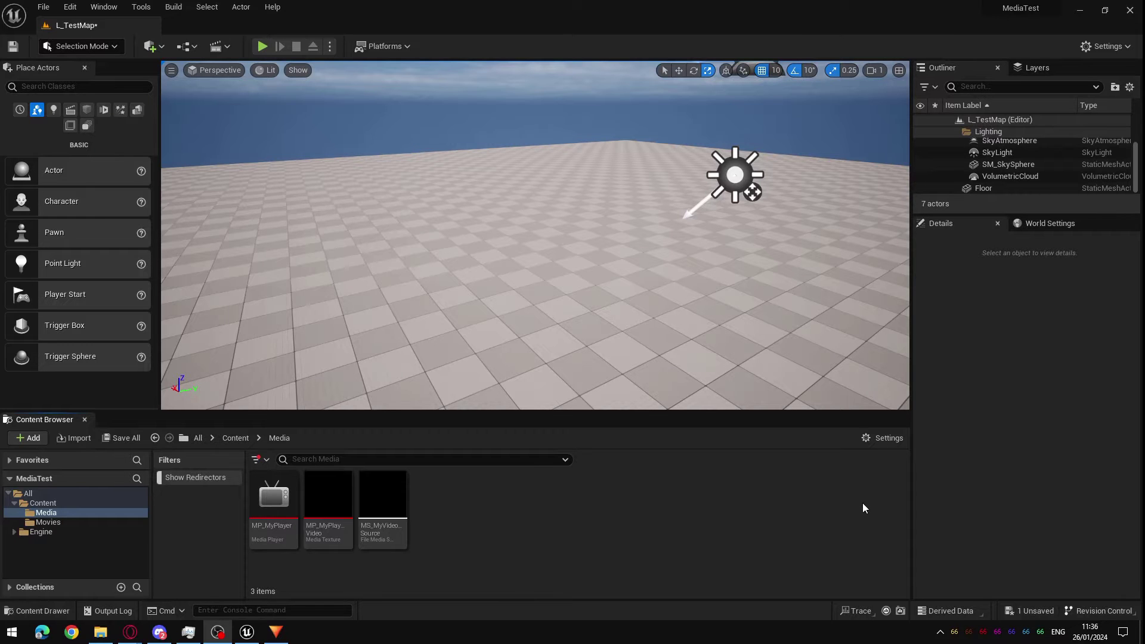
right_drag(715, 298, 680, 301)
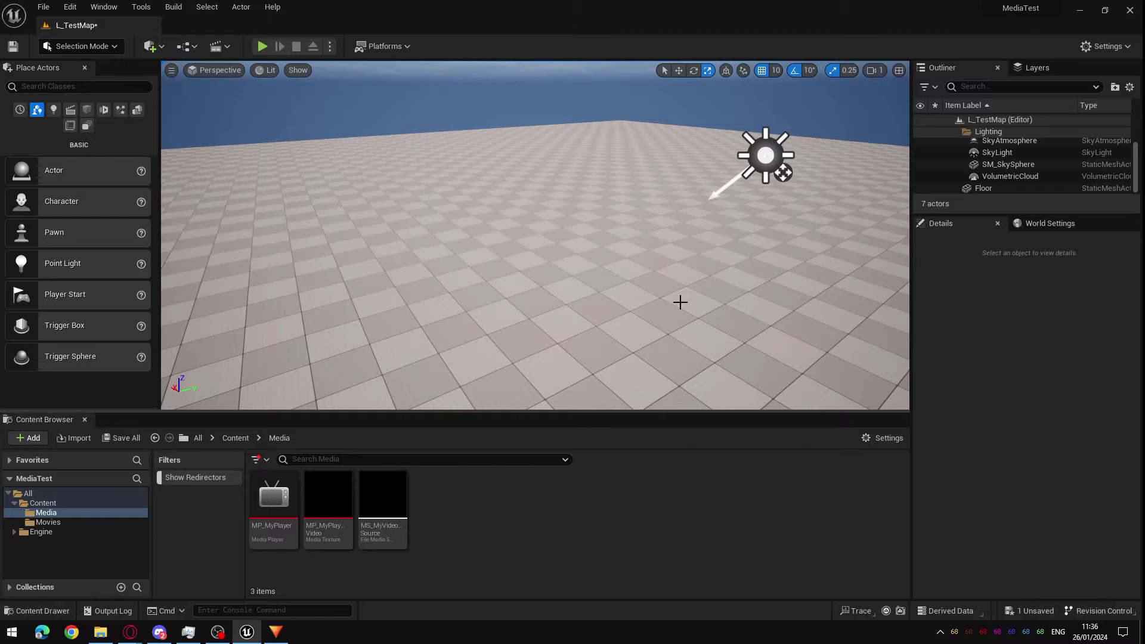
right_drag(691, 318, 509, 180)
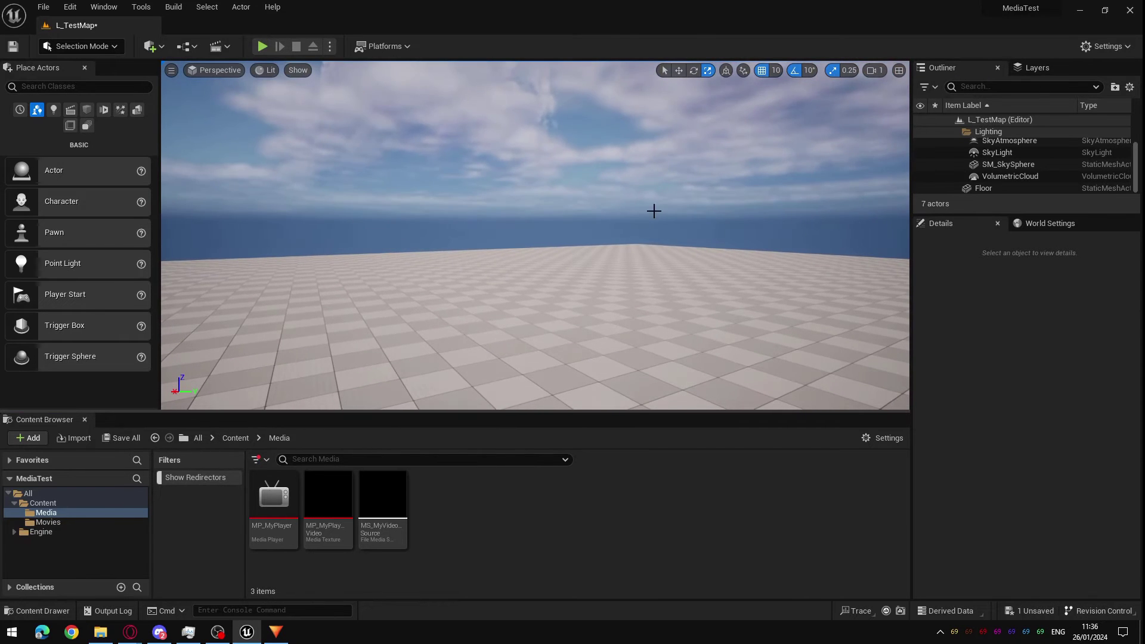
right_drag(605, 154, 532, 276)
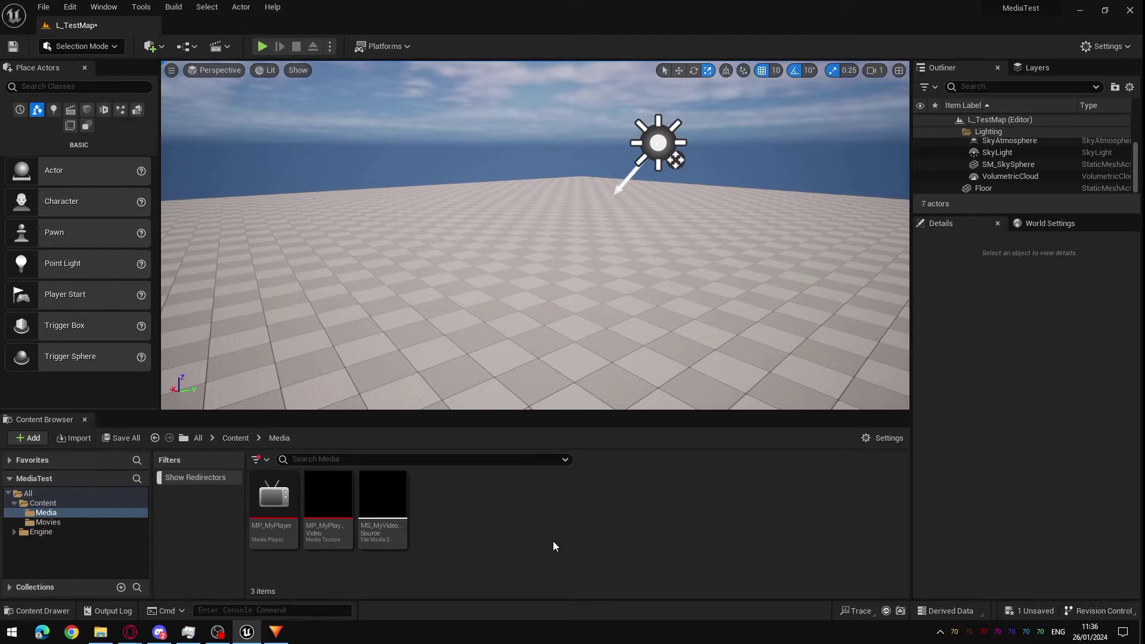
Create a material named M_VideoTextuer from the MP_MyPlayer_Video media texture.
click(327, 540)
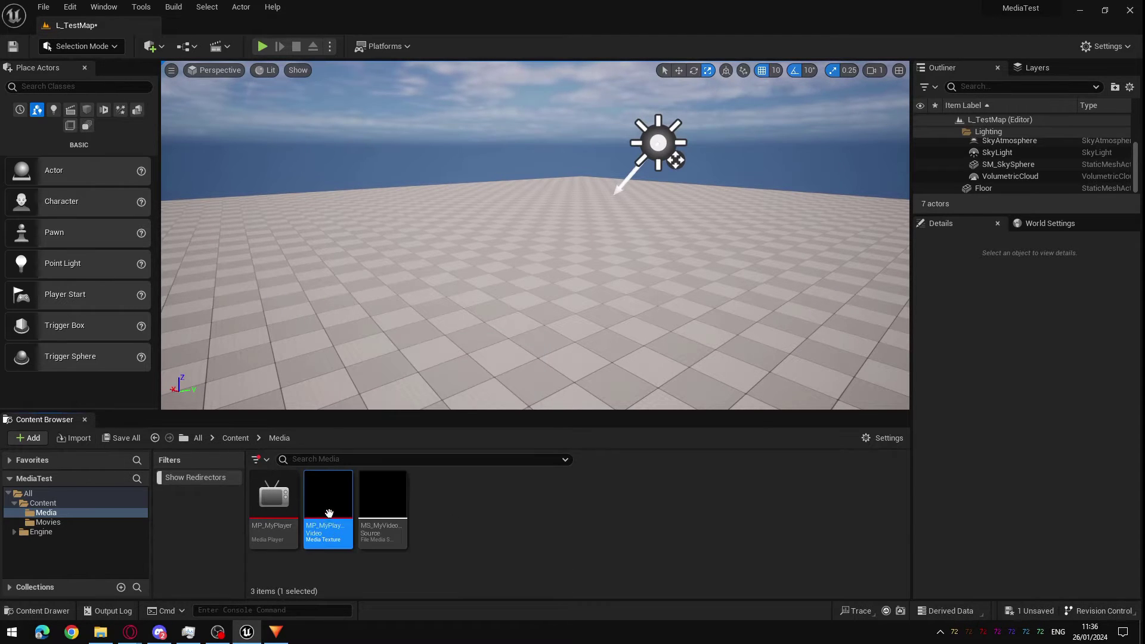
right_click(326, 543)
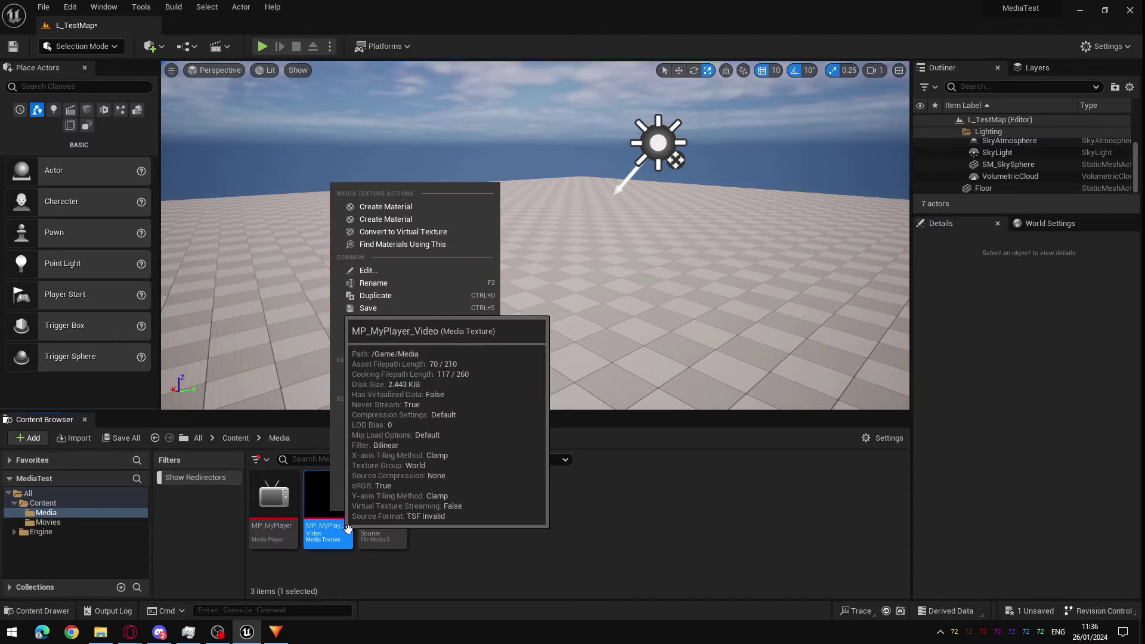
click(373, 207)
text(M_)
text(Video... Tex)
text(tuer)
key(Return)
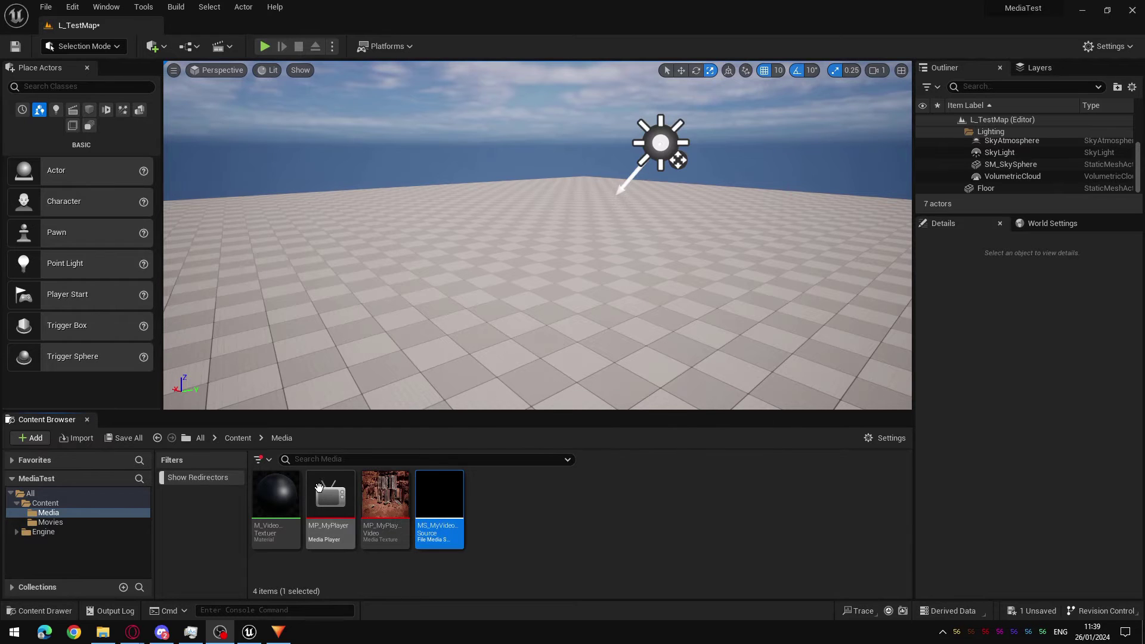
Play MS_MyVideoSource in the MP_MyPlayer media player, close its editor and clear the asset selection.
click(335, 557)
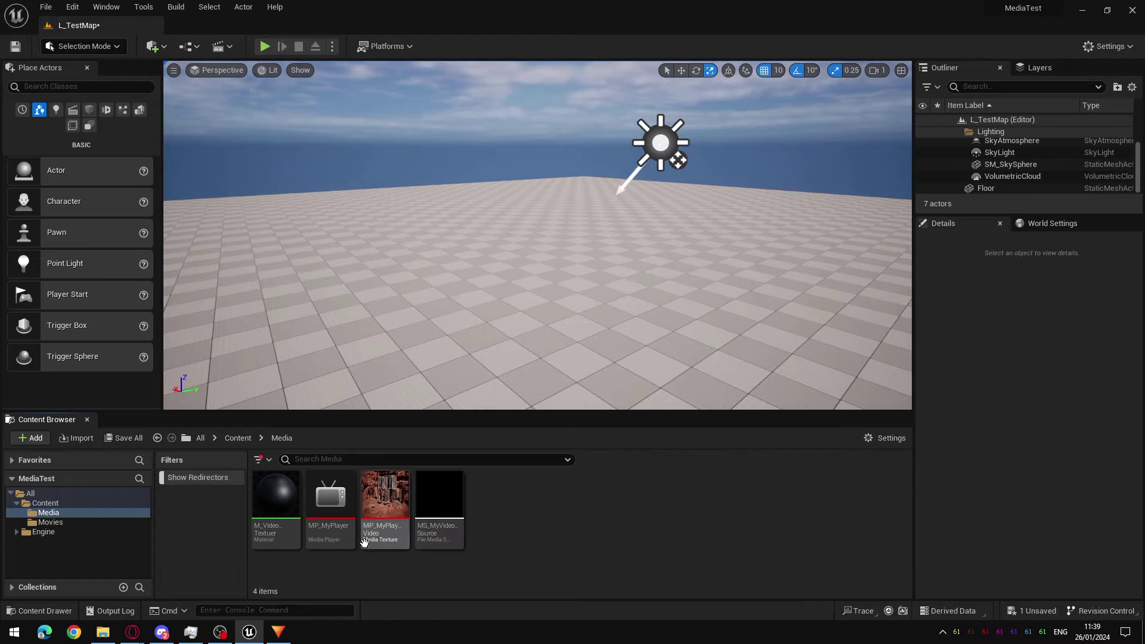
double_click(323, 505)
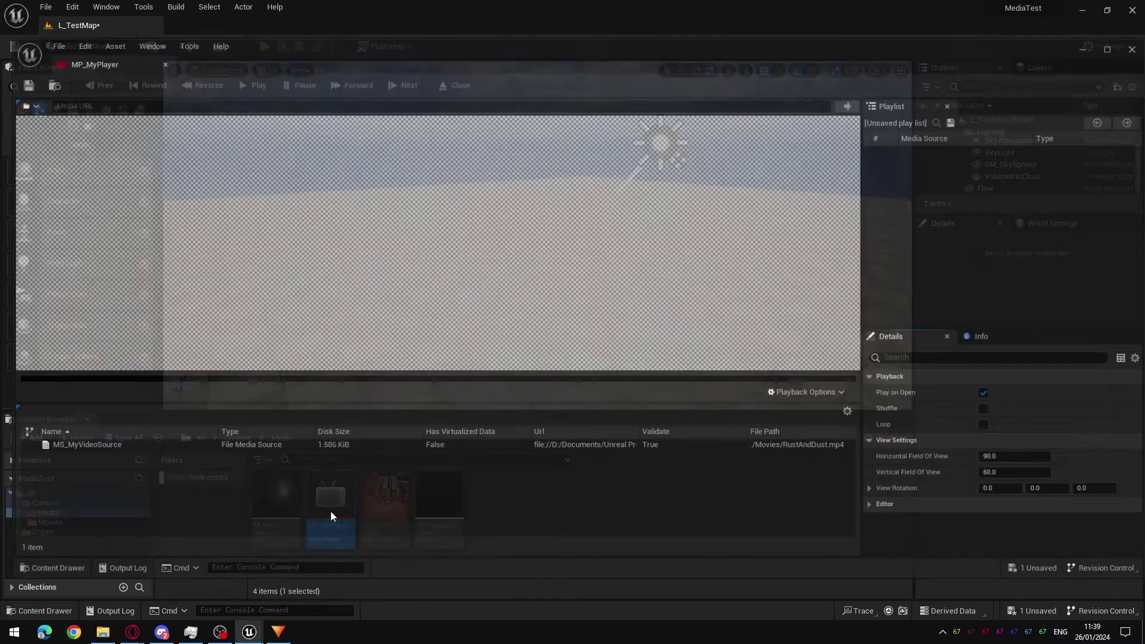
double_click(165, 451)
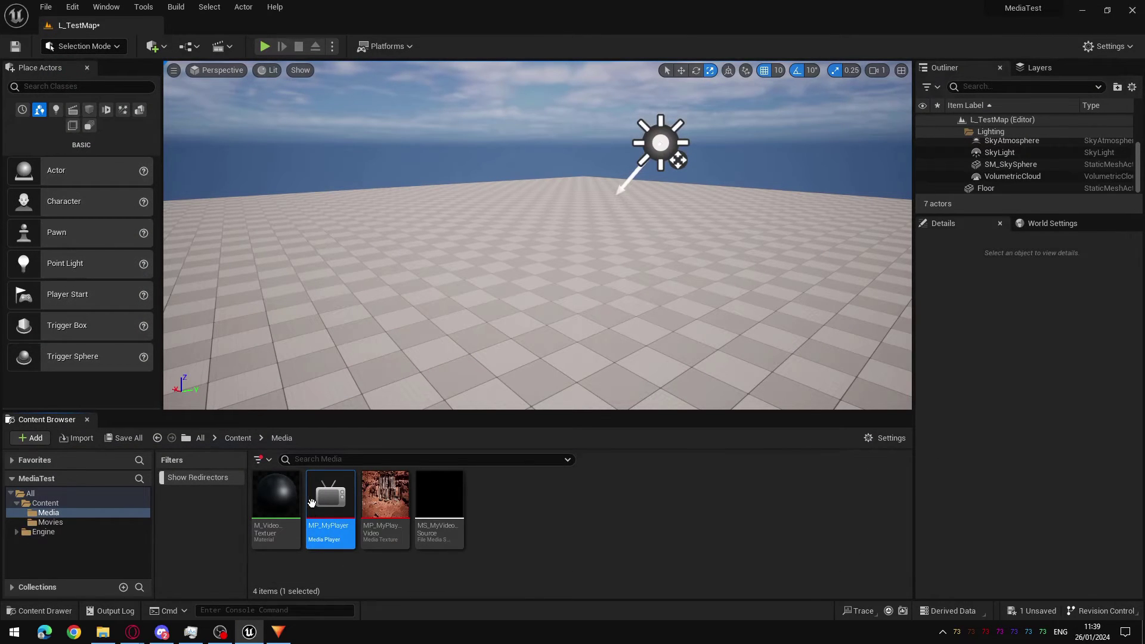
key(Escape)
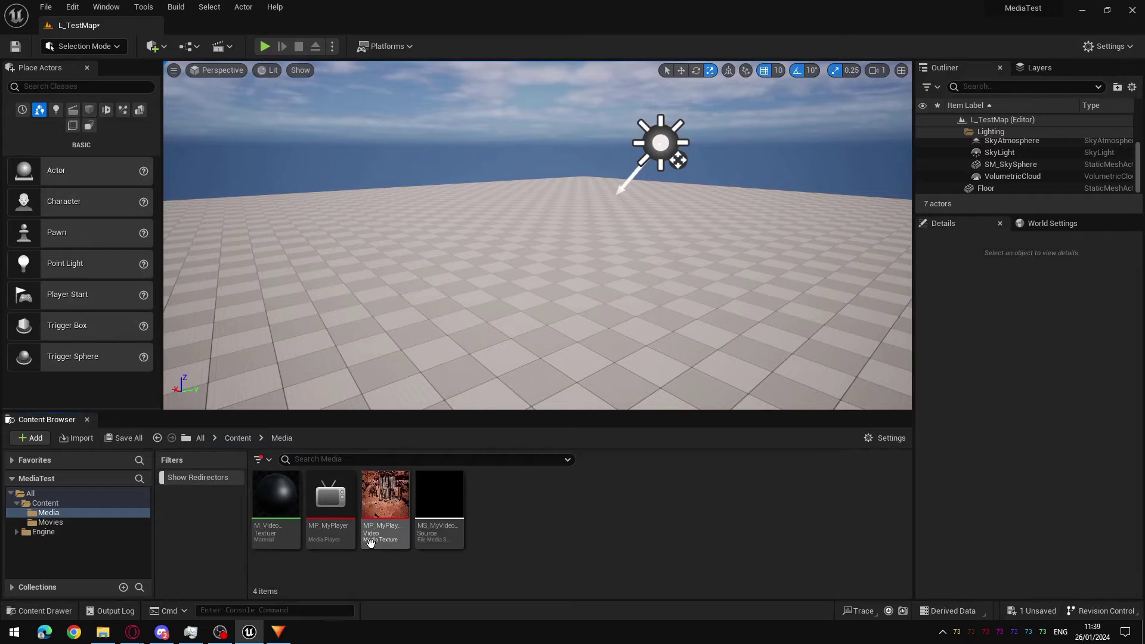
Inspect the MP_MyPlayer_Video media texture and the MP_MyPlayer media player, closing each editor again.
click(380, 511)
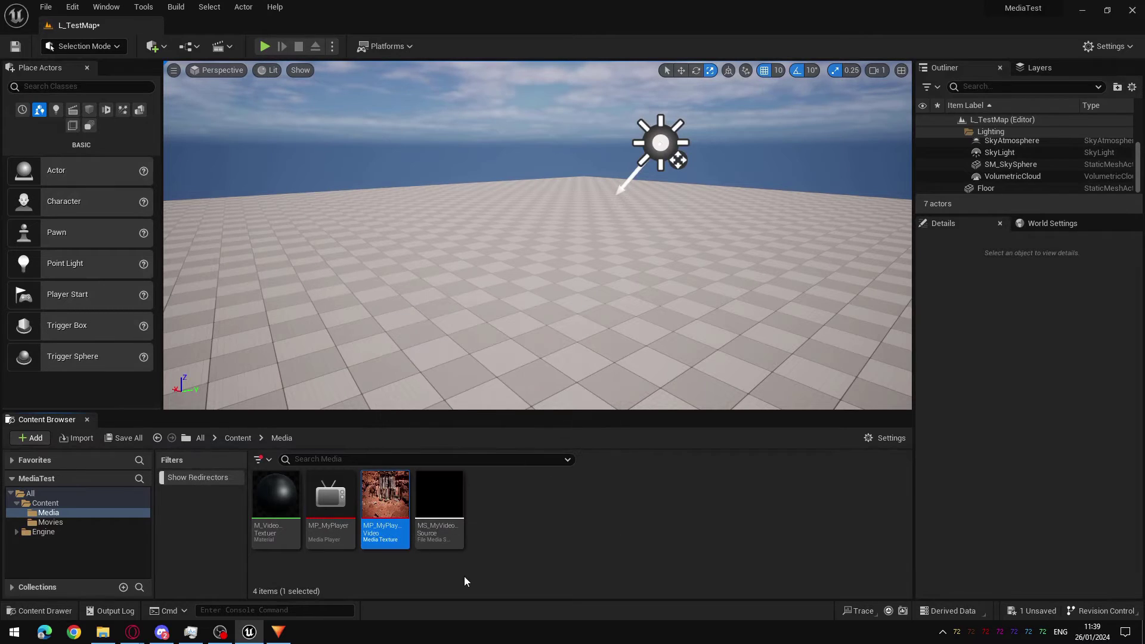
double_click(380, 512)
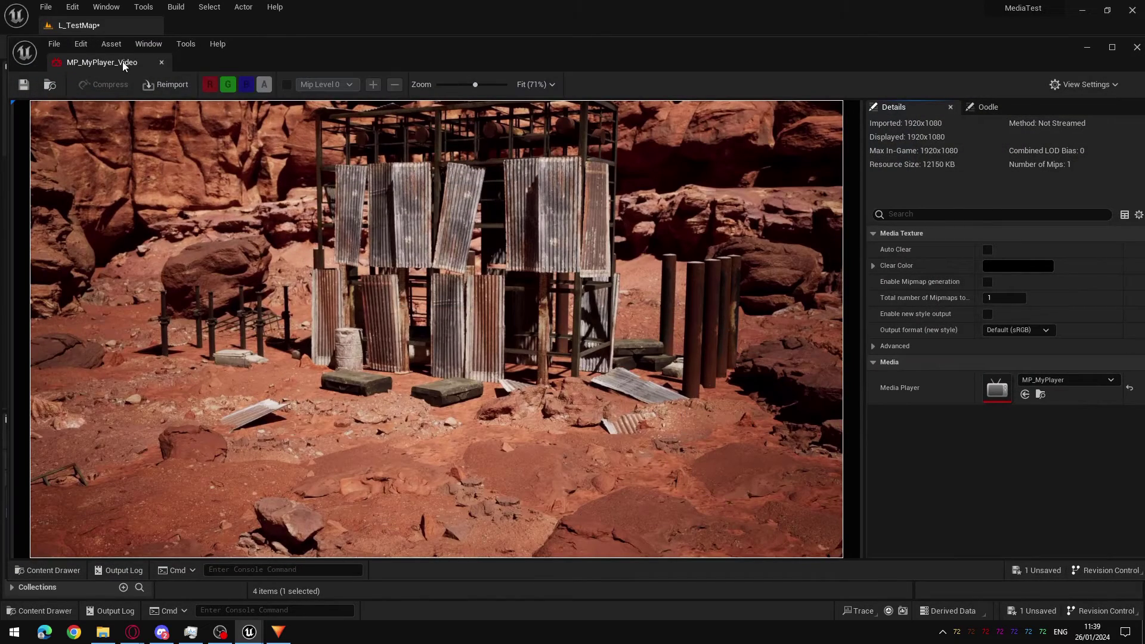
click(161, 62)
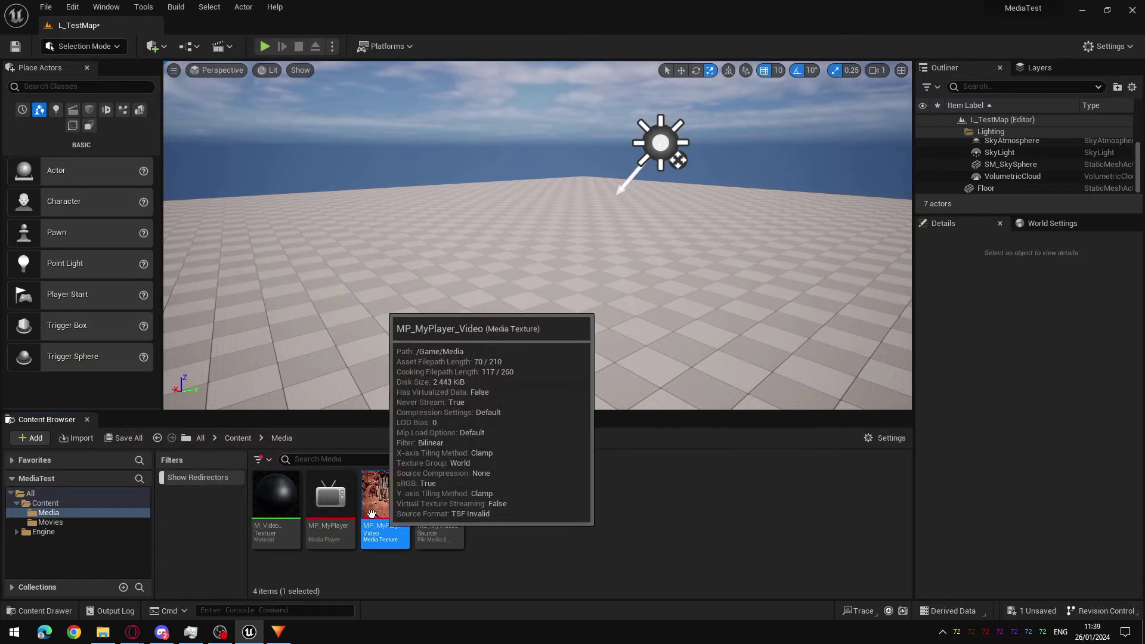
double_click(308, 520)
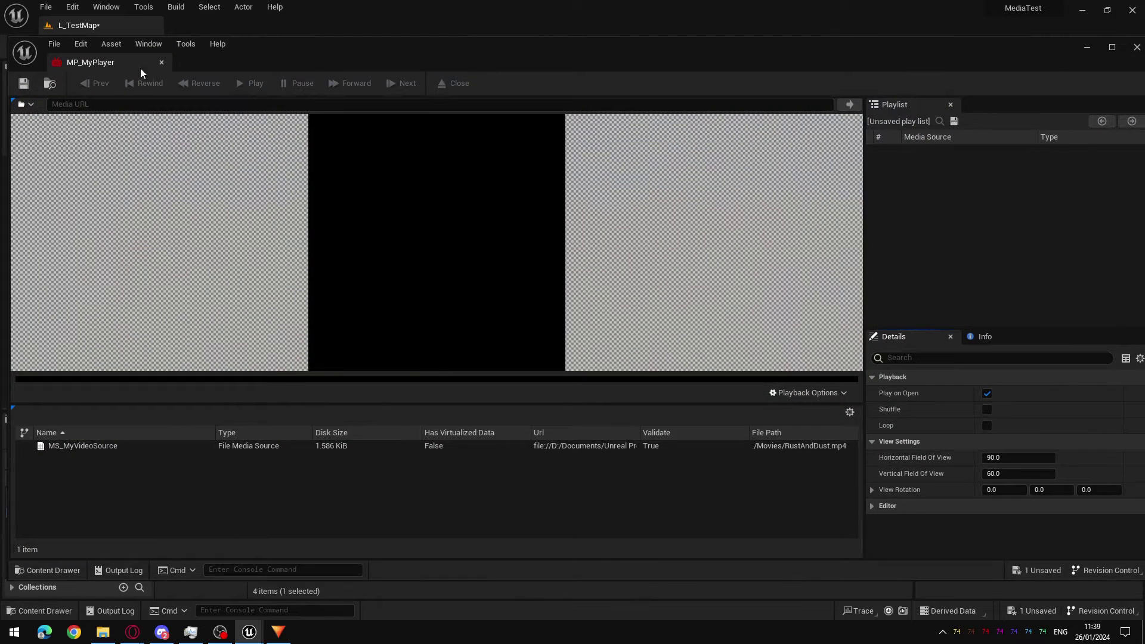
middle_click(138, 67)
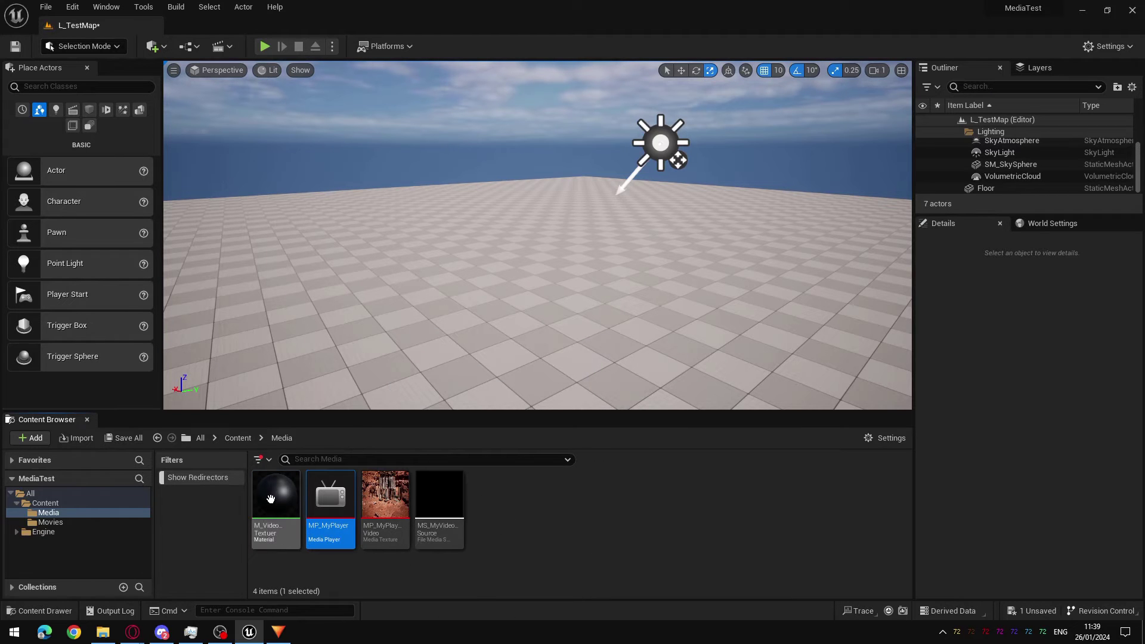
Open the M_VideoTextuer material and move its Texture Sample node further away from the material output node.
double_click(276, 495)
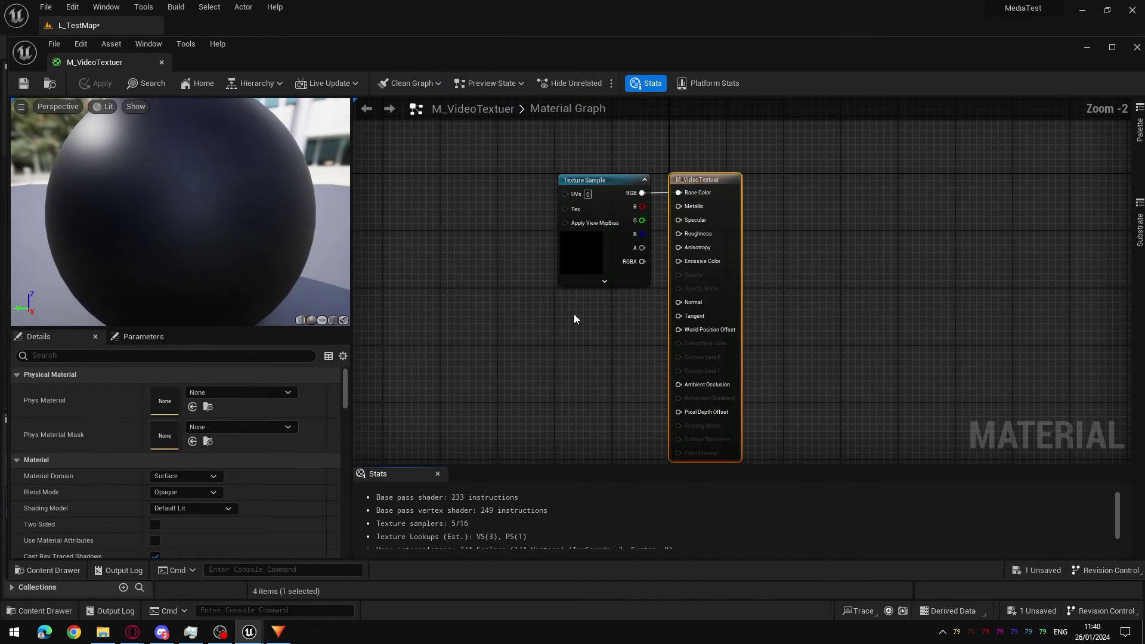
click(540, 280)
drag(495, 278, 436, 277)
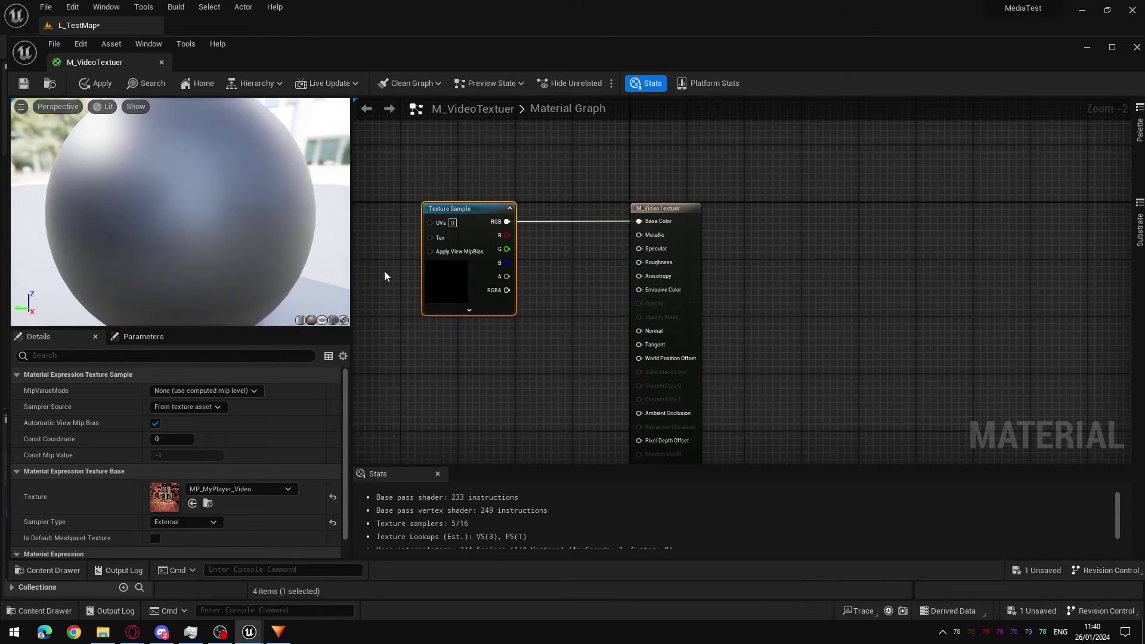
drag(760, 177, 601, 280)
click(599, 319)
right_drag(554, 388, 656, 355)
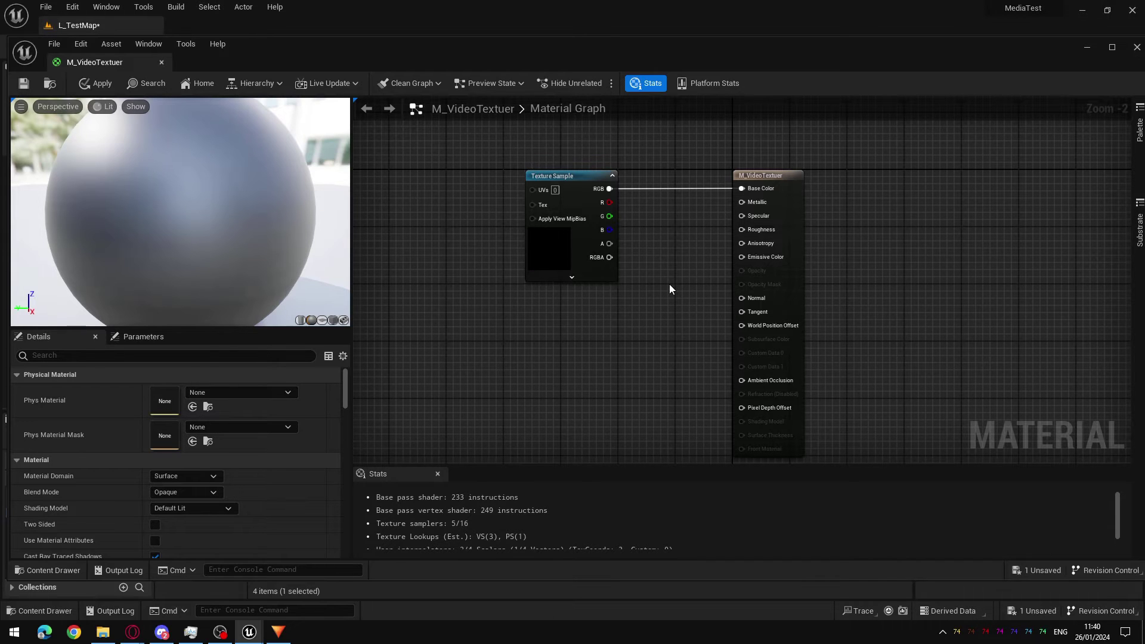
Set the Material Domain of M_VideoTextuer to User Interface on the material output node.
click(769, 176)
right_drag(618, 382, 558, 350)
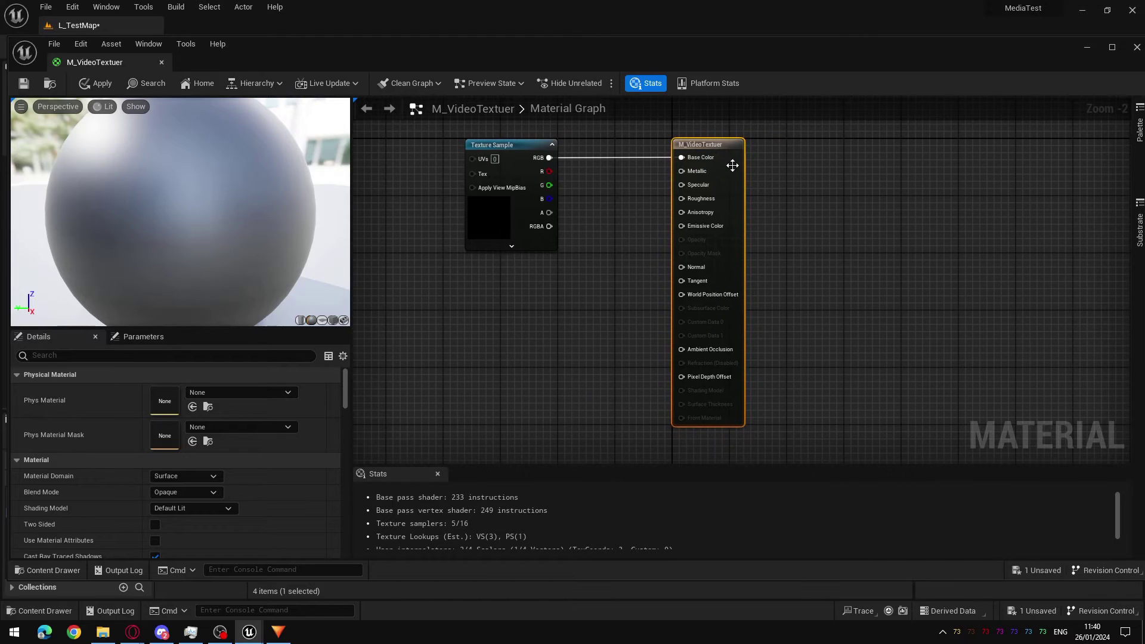
click(187, 476)
click(178, 544)
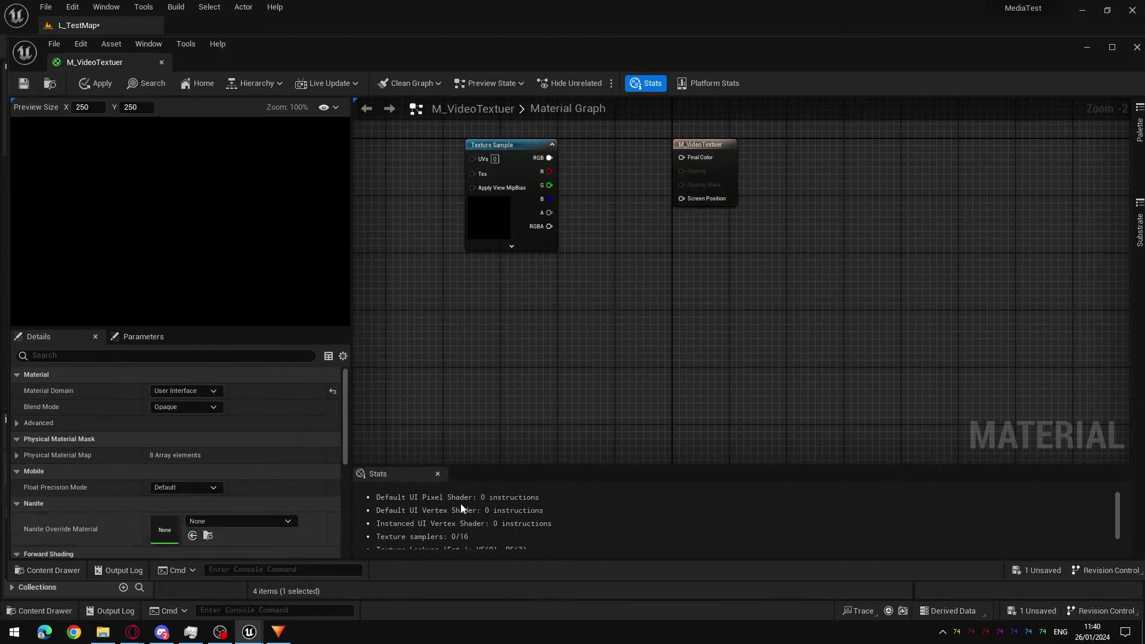
Connect the Texture Sample's RGB output to the Final Color input of M_VideoTextuer and save the material.
scroll(595, 363, up, 2)
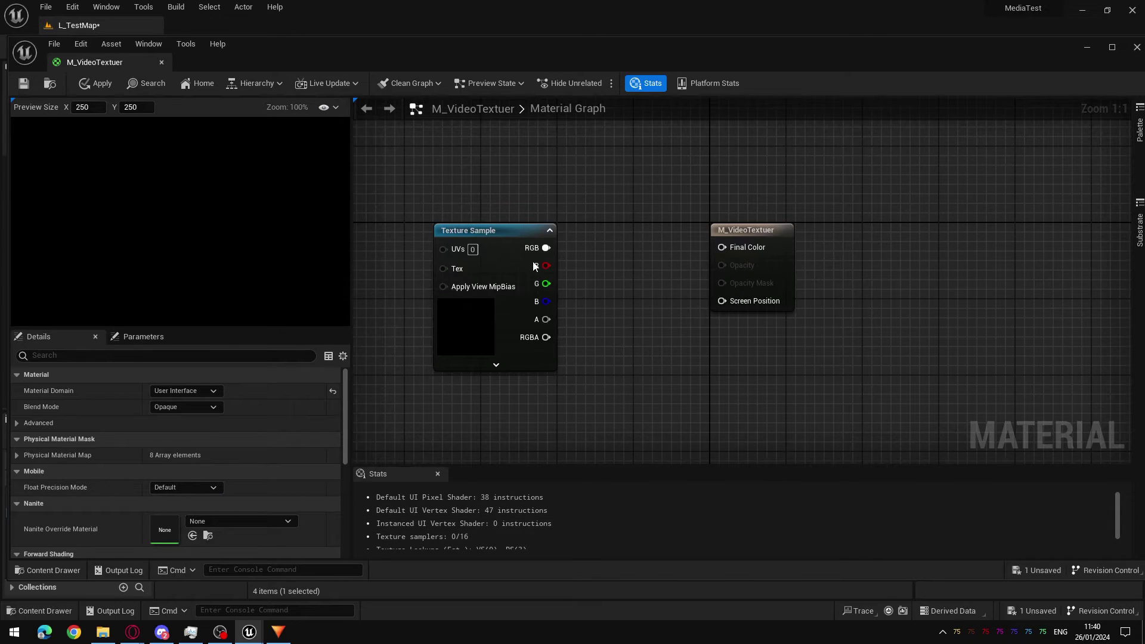
drag(546, 247, 720, 247)
scroll(646, 323, down, 2)
click(607, 269)
click(753, 270)
click(23, 83)
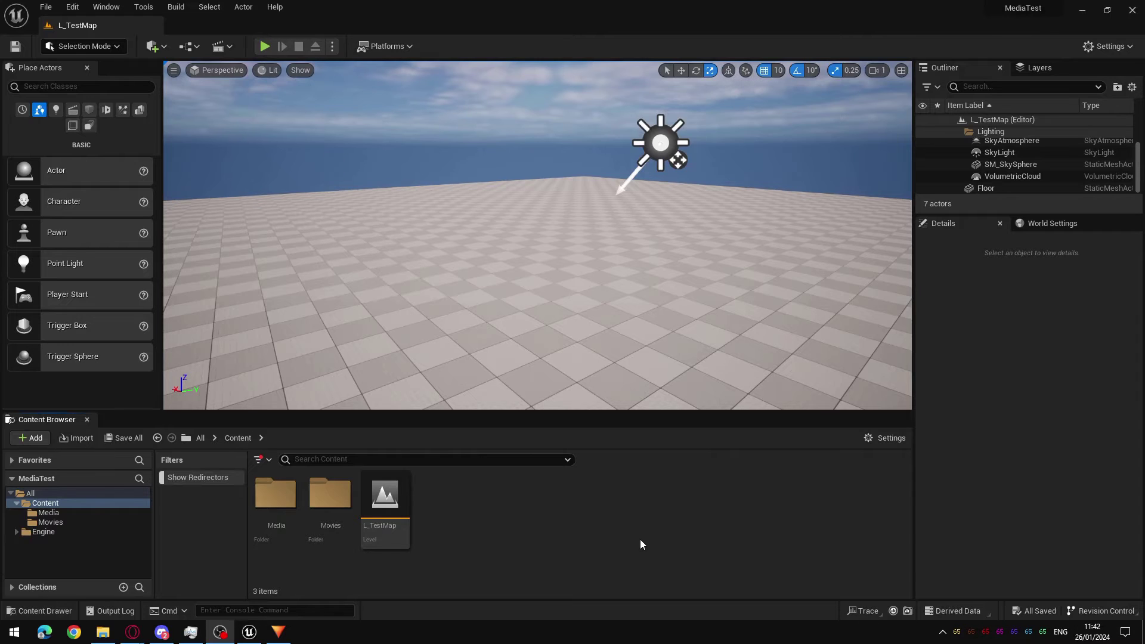
Create a folder named UI in the project's Content folder and open it.
right_click(446, 557)
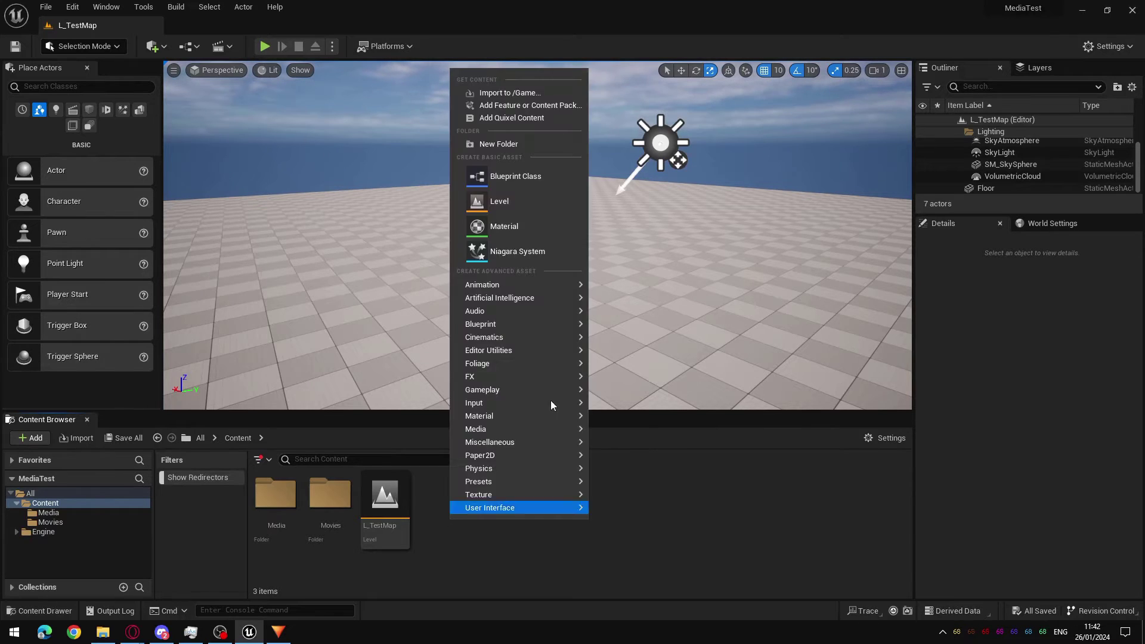
click(507, 143)
text(UI)
key(Return)
key(Return)
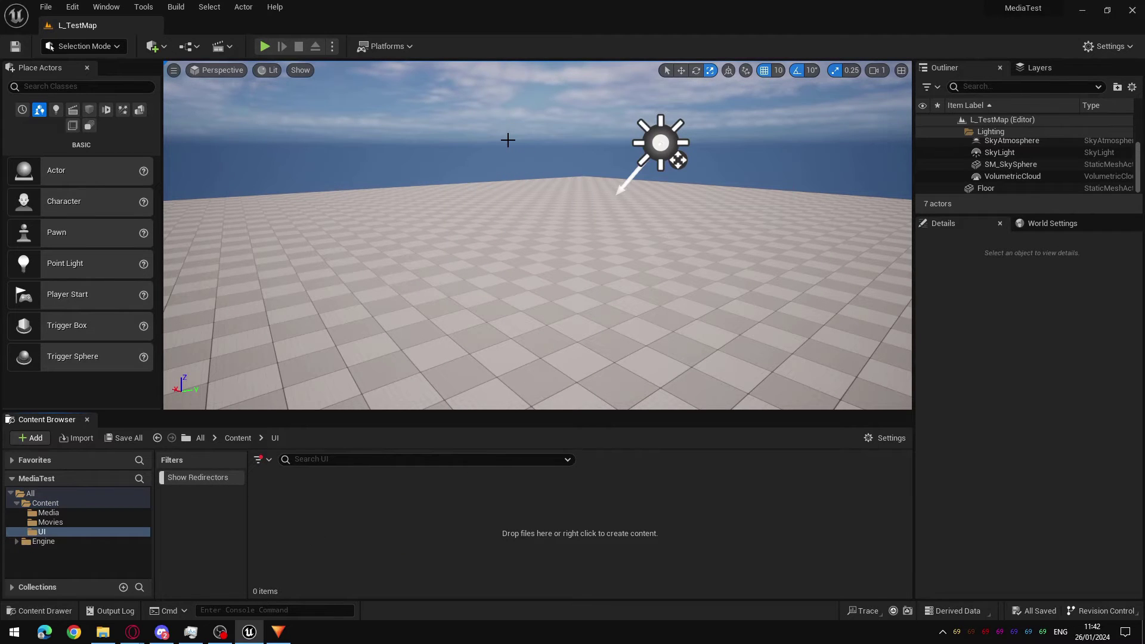
Create a Widget Blueprint with User Widget as parent class in the UI folder and name it W_FullscreenVideo.
right_click(350, 513)
mouse_move(385, 495)
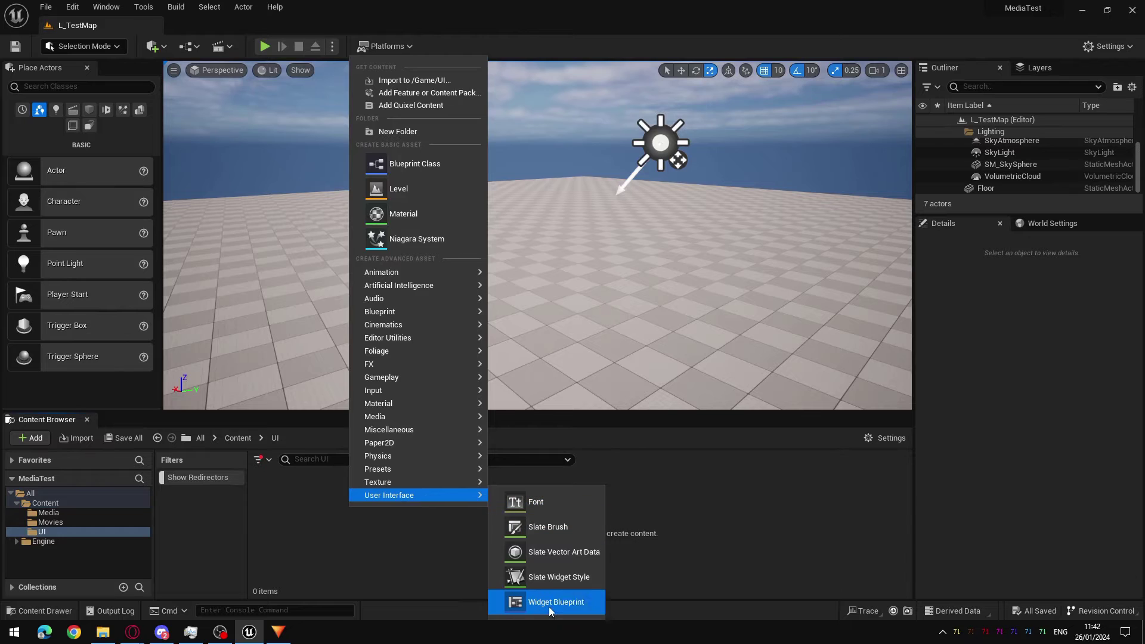
click(567, 603)
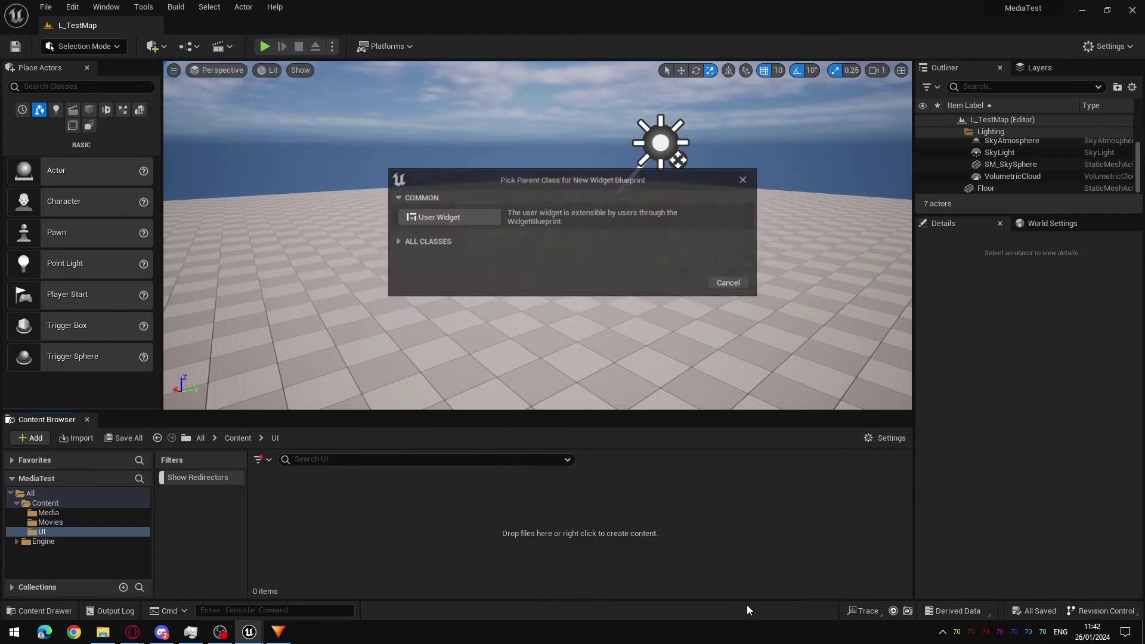
click(454, 219)
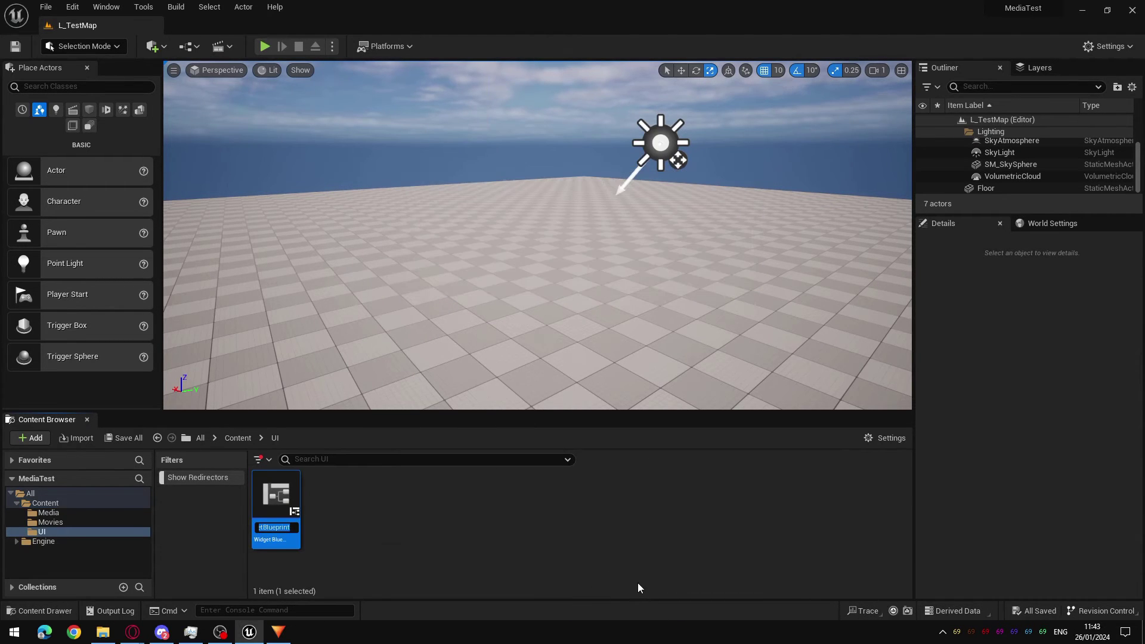
text(W_Fullsc)
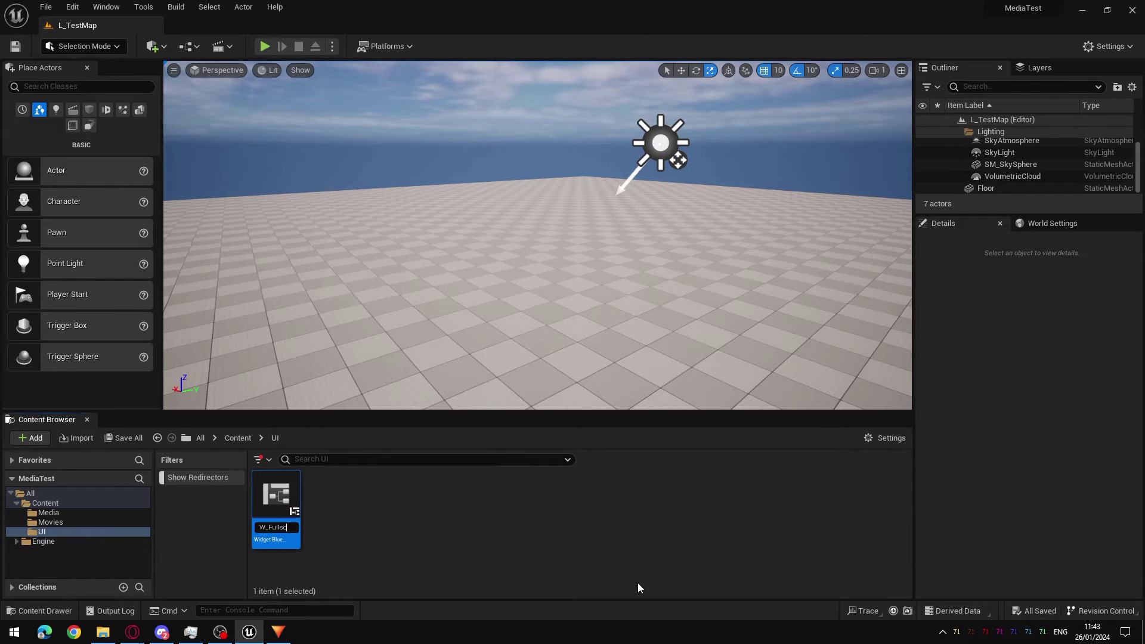
text(reenVideo)
key(Return)
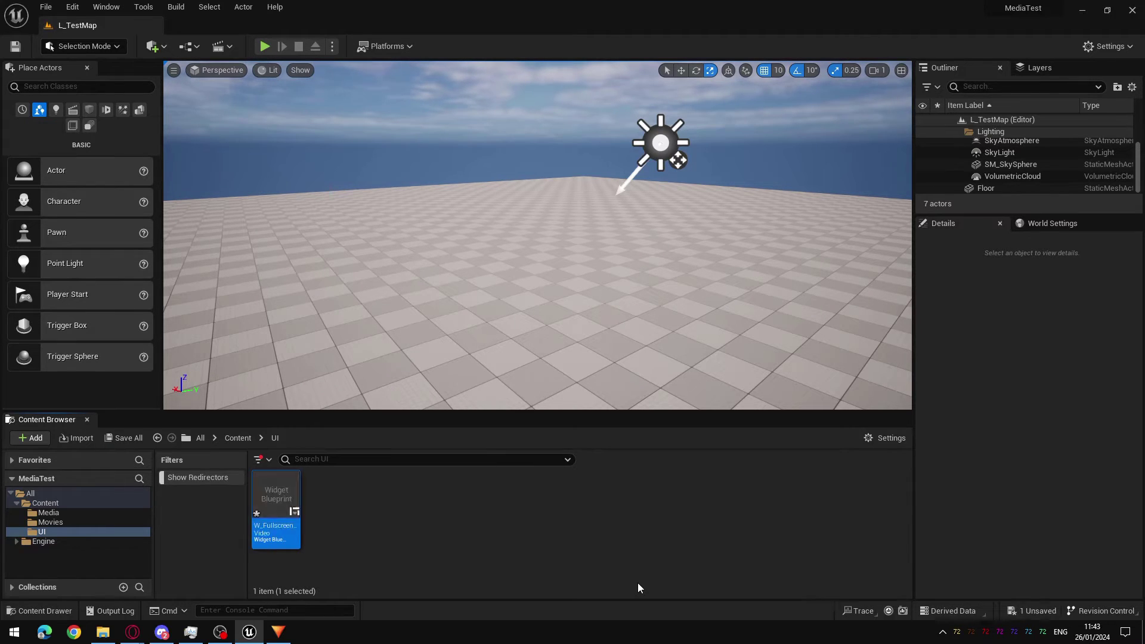
Open W_FullscreenVideo docked beside the L_TestMap level and add a Canvas Panel as its root widget.
key(Return)
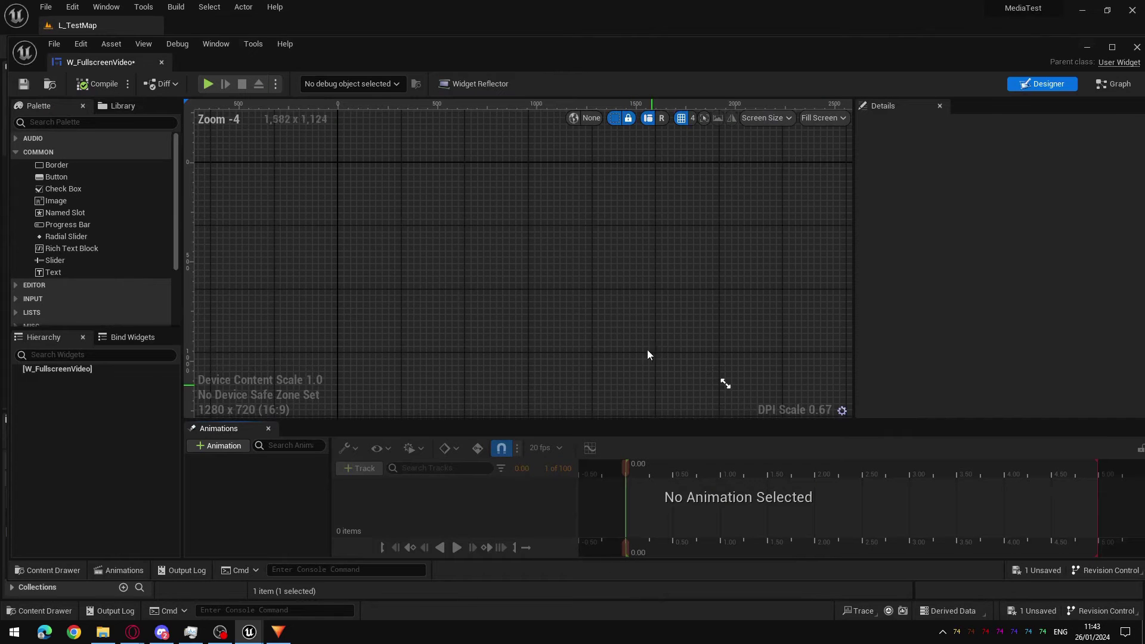
drag(147, 55, 231, 24)
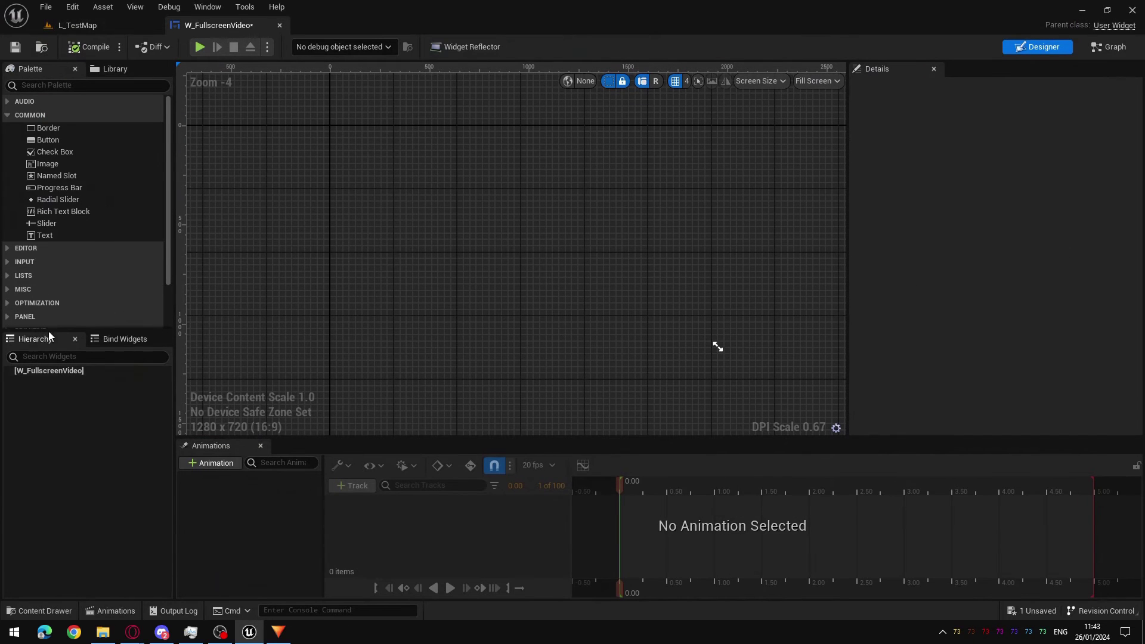
click(80, 86)
text(canas)
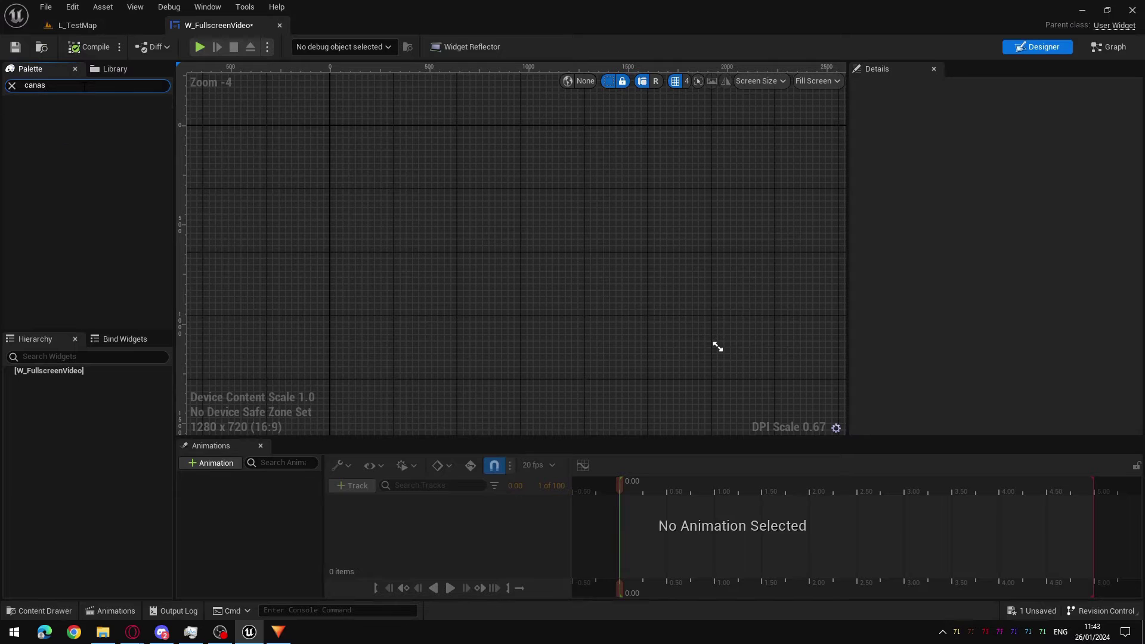
key(BackSpace)
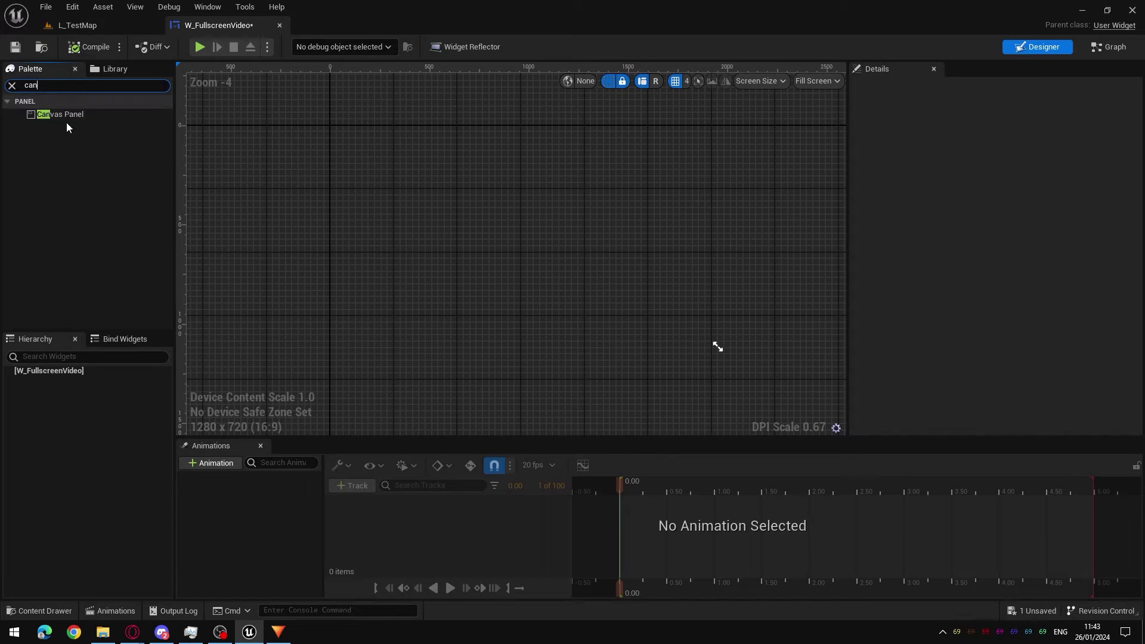
drag(67, 120, 407, 270)
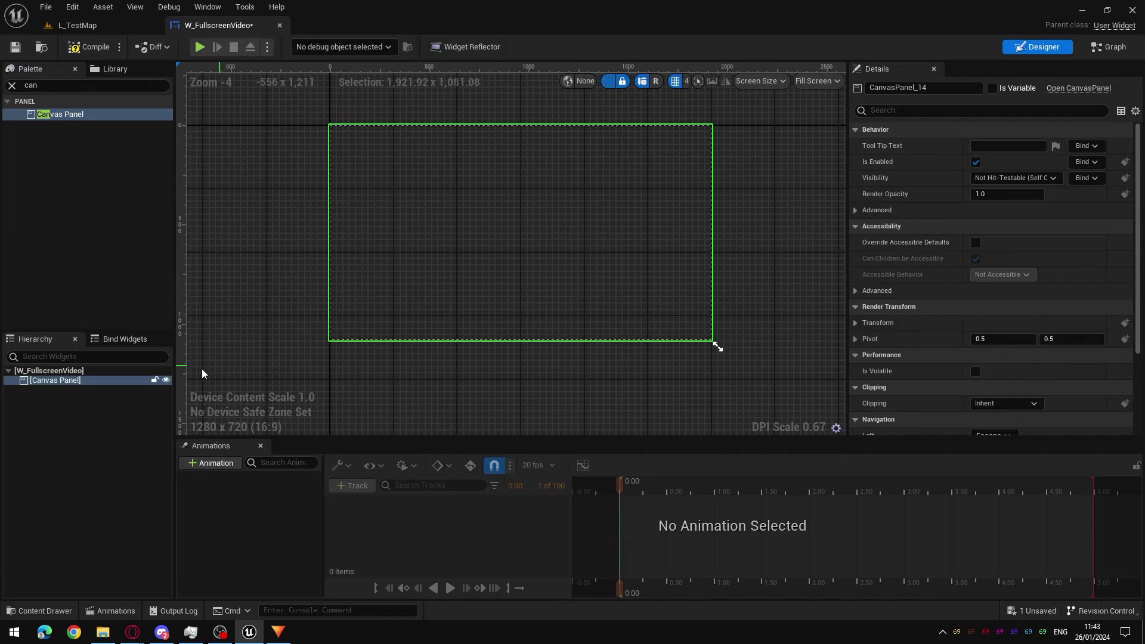
Add an Image inside the Canvas Panel and set its Color and Opacity to black.
click(48, 85)
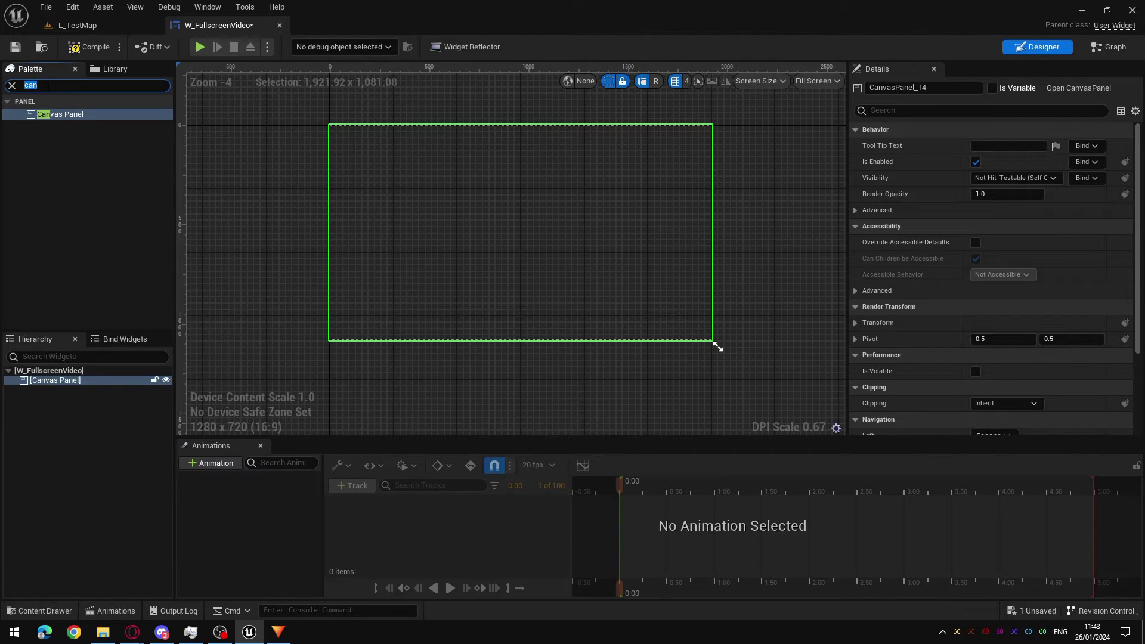
drag(67, 113, 60, 385)
click(344, 130)
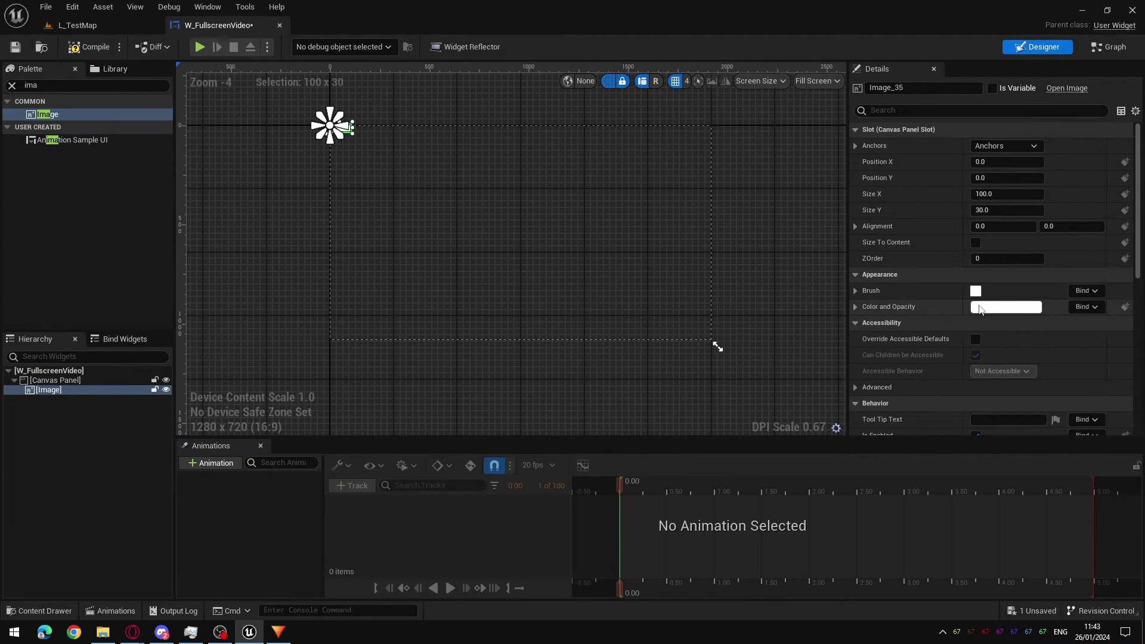
click(991, 308)
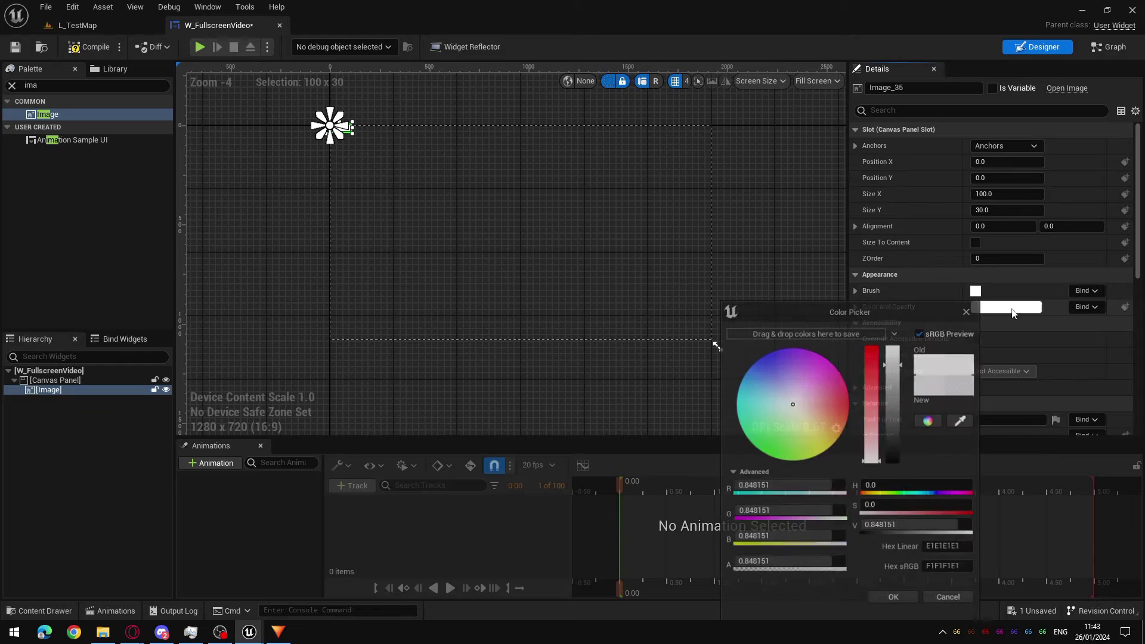
drag(895, 529, 864, 528)
click(896, 600)
Enlarge the black image to about 2136 by 1201 so it overlaps all canvas edges, and anchor it to the center.
drag(352, 131, 757, 365)
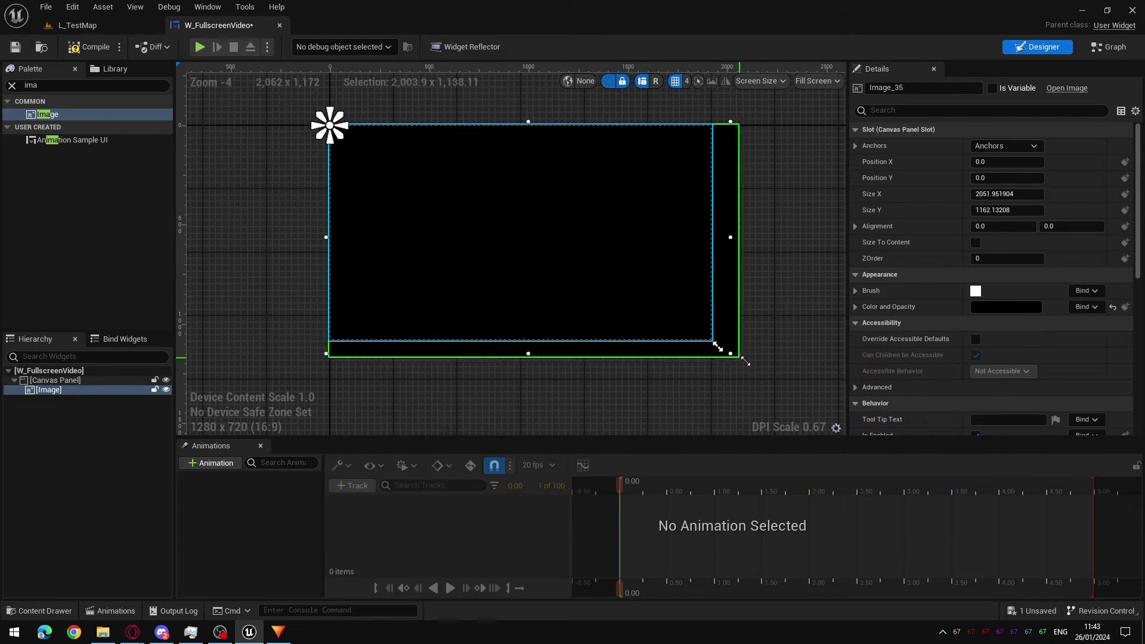
drag(731, 231, 712, 222)
click(1006, 145)
click(1033, 216)
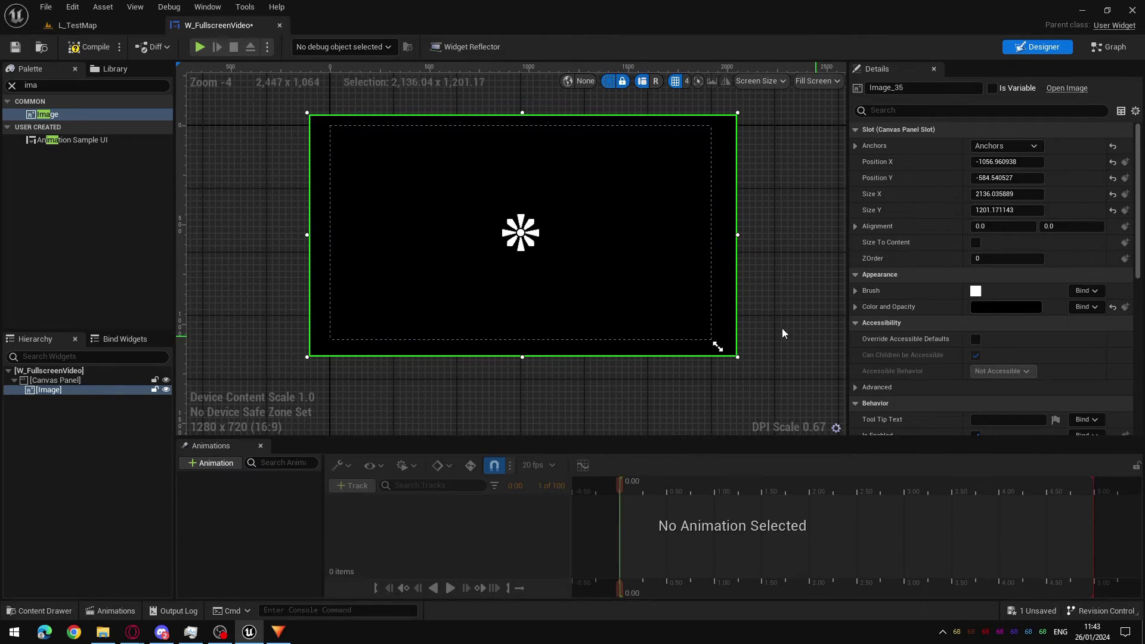
click(770, 192)
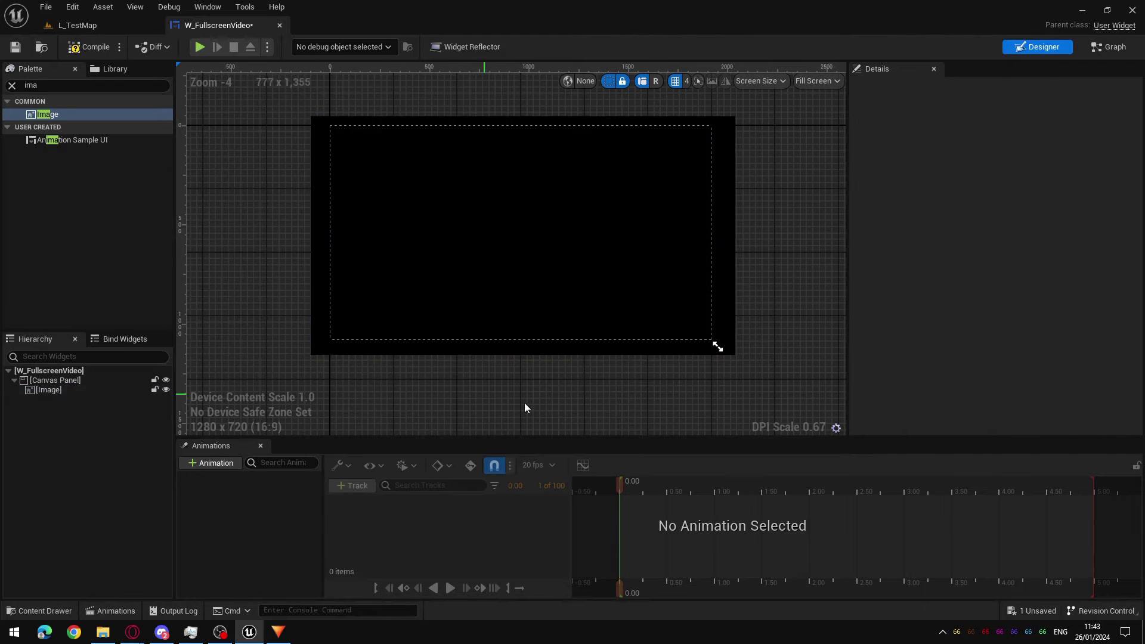
Change the black image's anchors to stretch across the whole canvas in both directions, then deselect it.
click(650, 249)
click(1005, 145)
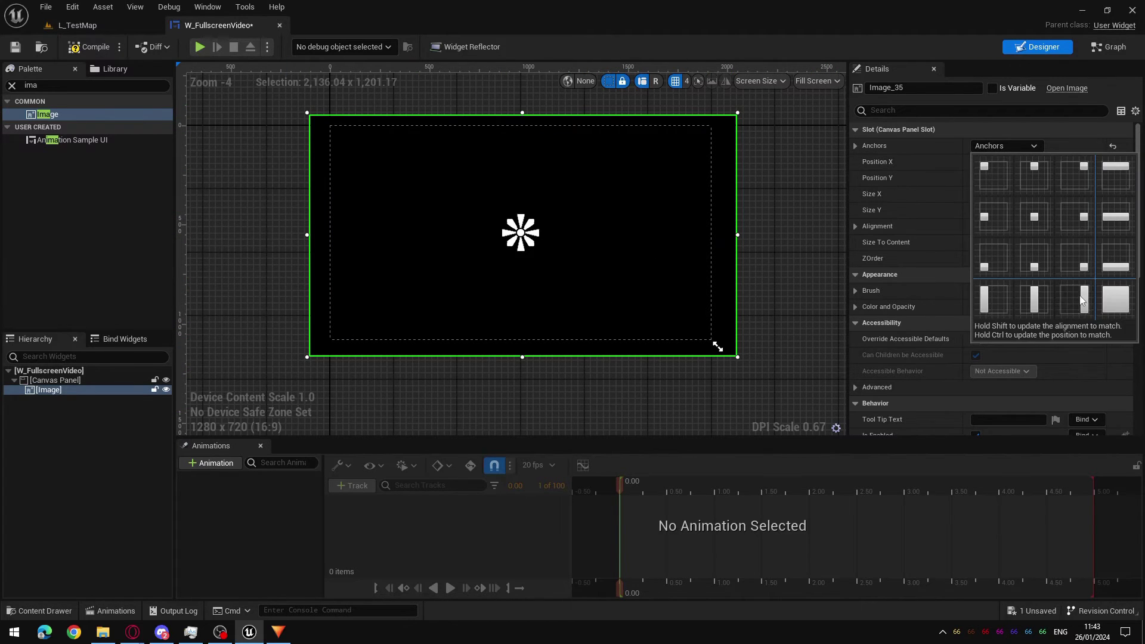
click(1121, 298)
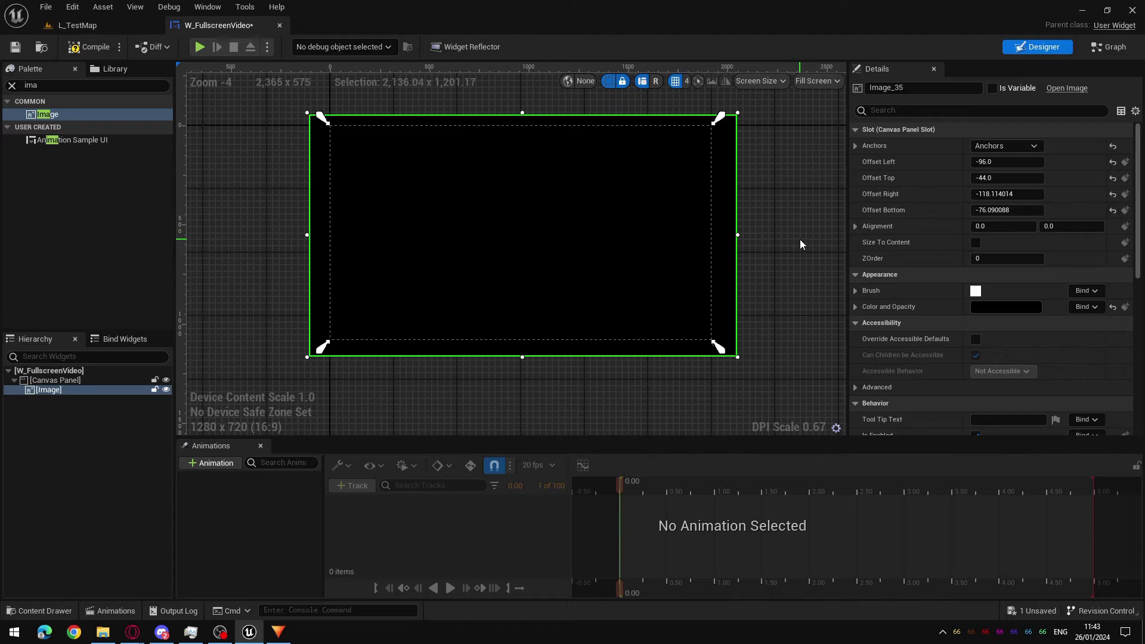
click(793, 261)
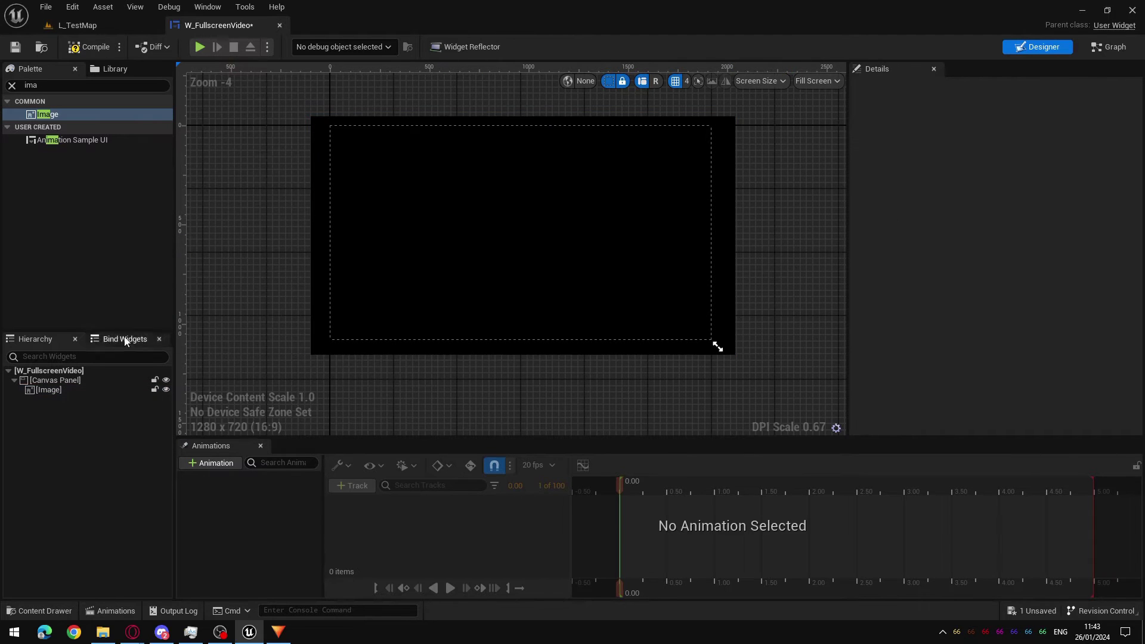
Add a second Image to the Canvas Panel below the black one in the hierarchy and anchor it to the center.
drag(48, 115, 44, 398)
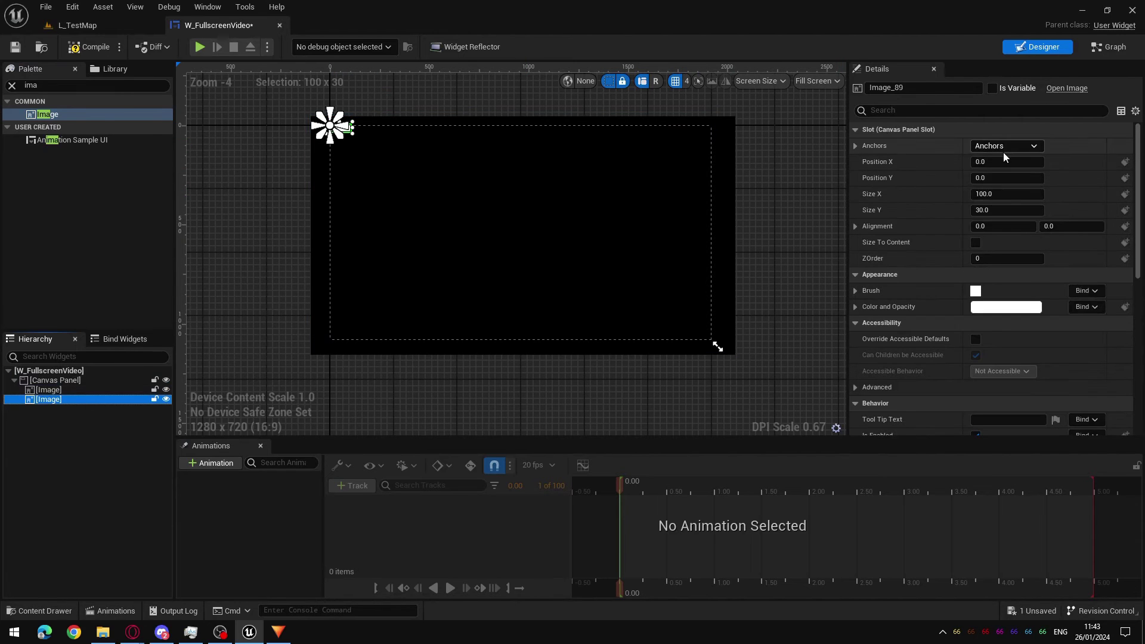
click(1007, 147)
click(1029, 217)
Center the second image by setting its Position X and Y to 0 and both Alignment values to 0.5.
click(1014, 162)
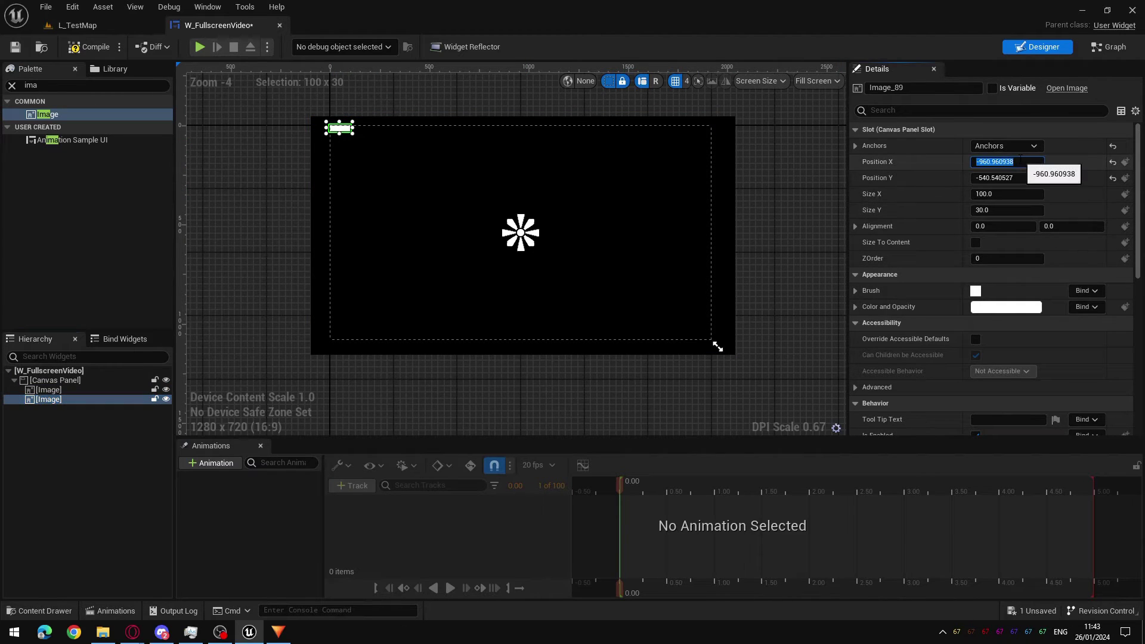
text(0)
key(Tab)
text(0)
key(Return)
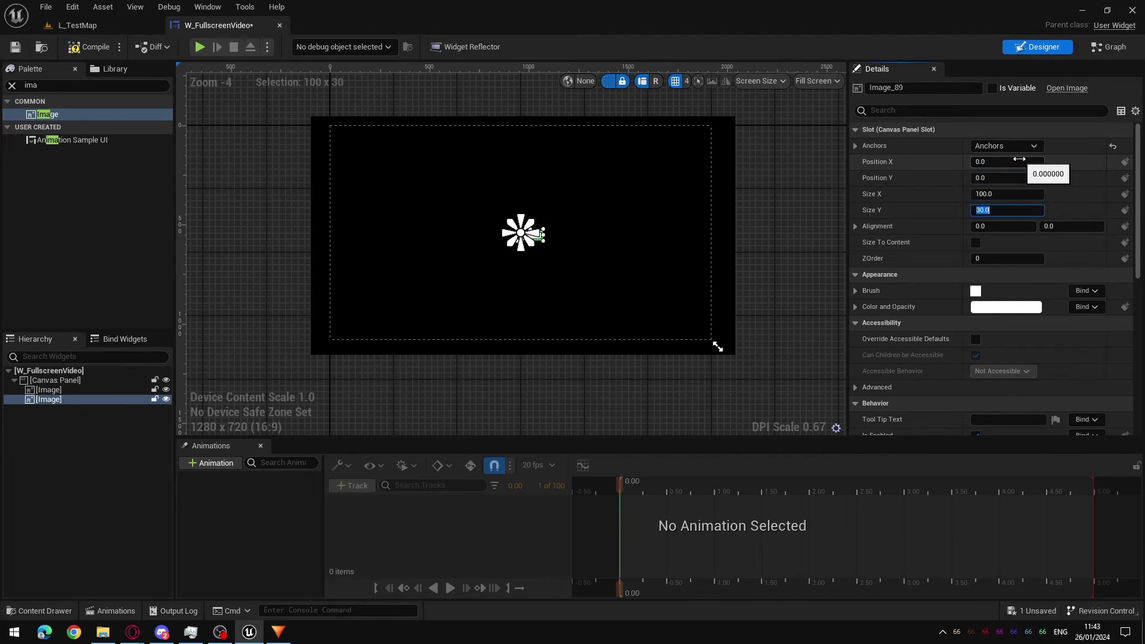
key(Tab)
text(0.5)
key(Tab)
text(0)
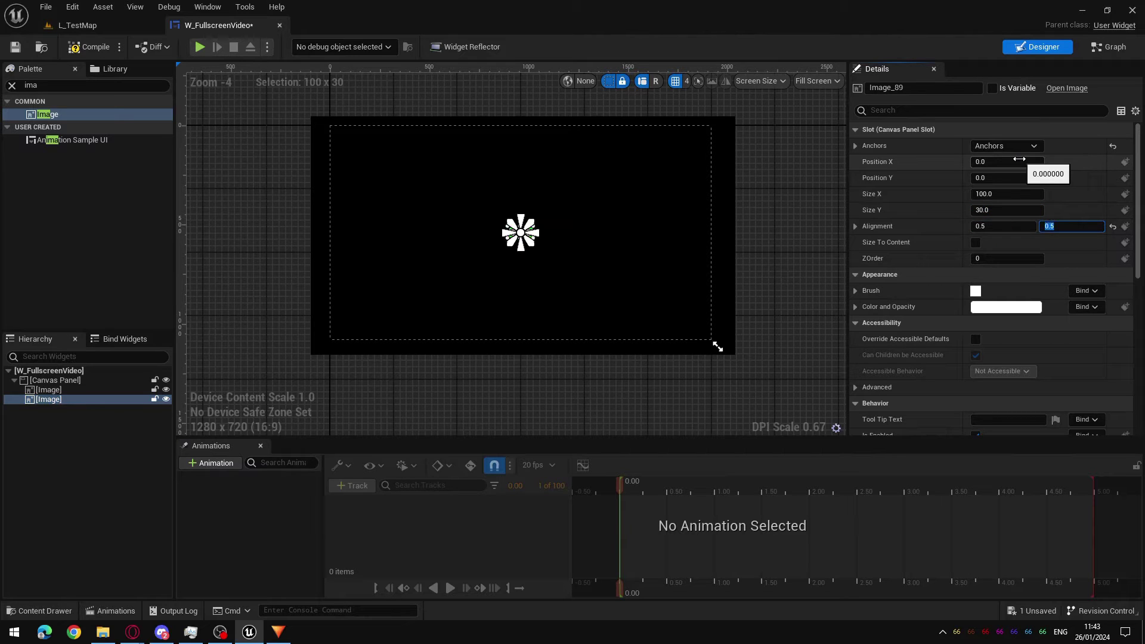
Set the second image's Size X to 800 and Size Y to 600.
click(1006, 189)
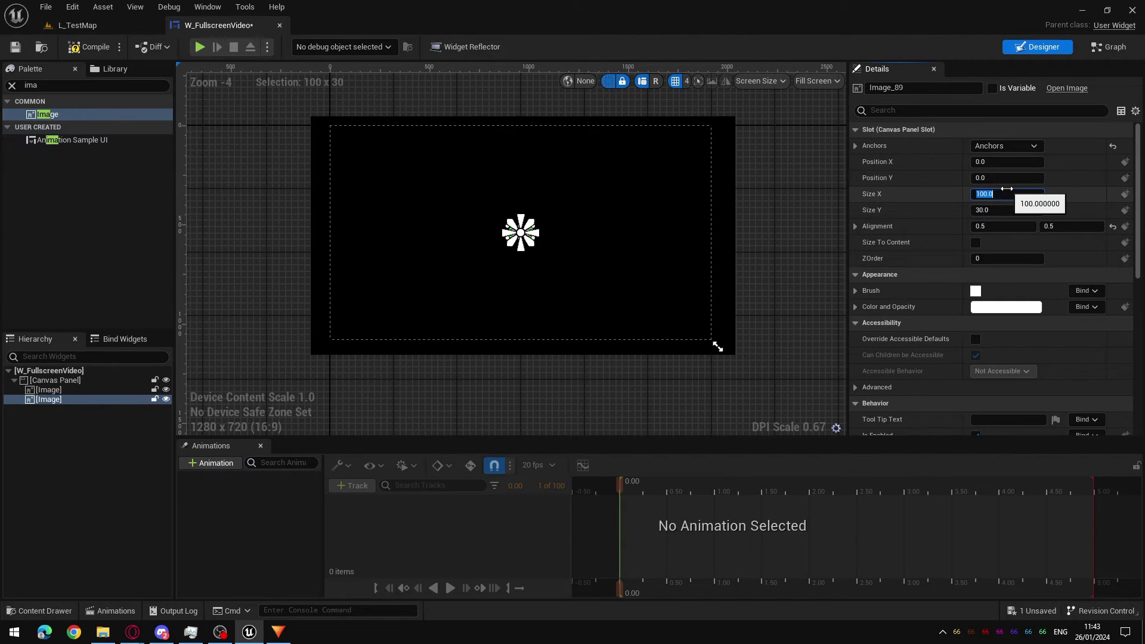
text(800)
key(Tab)
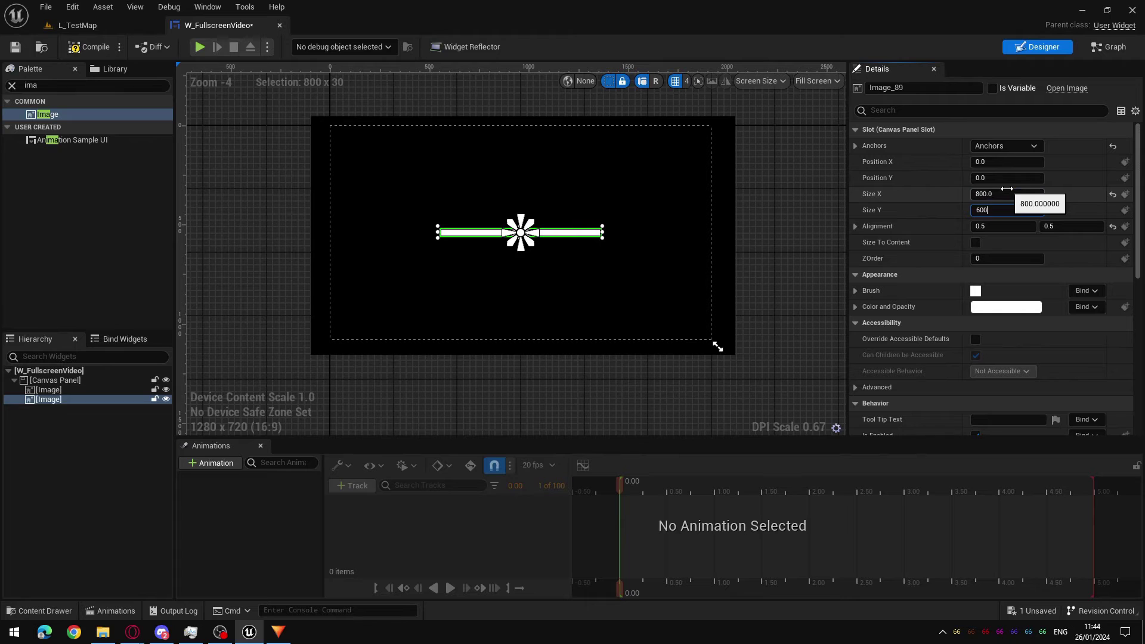
key(Return)
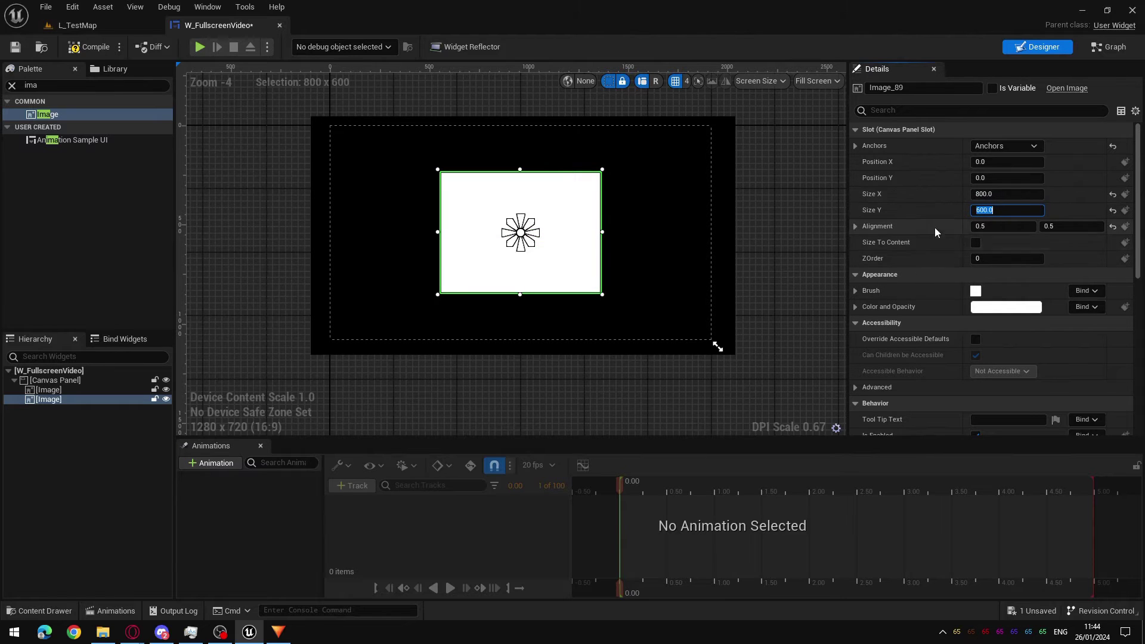
Set the 800 x 600 image's brush to the M_VideoTextuer material.
scroll(937, 228, down, 2)
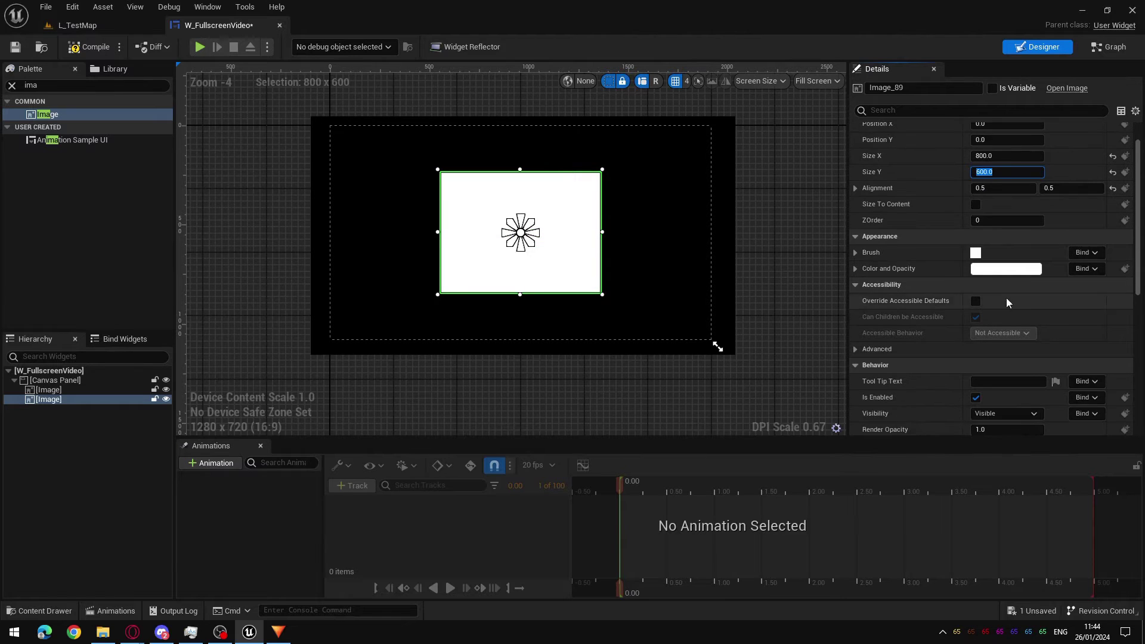
click(855, 253)
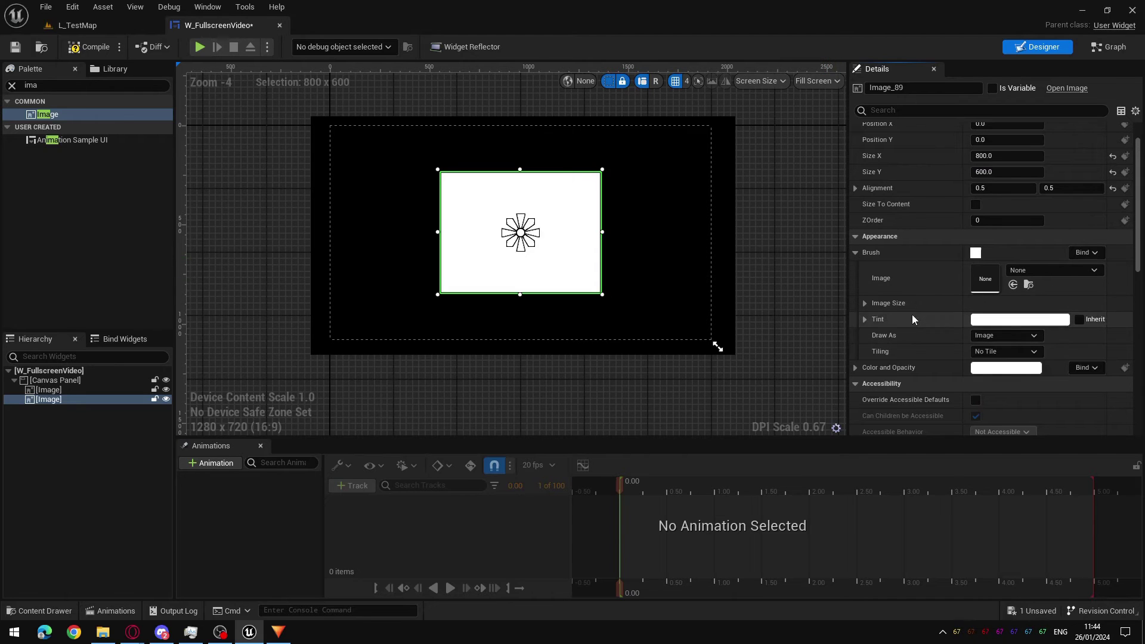
click(1040, 271)
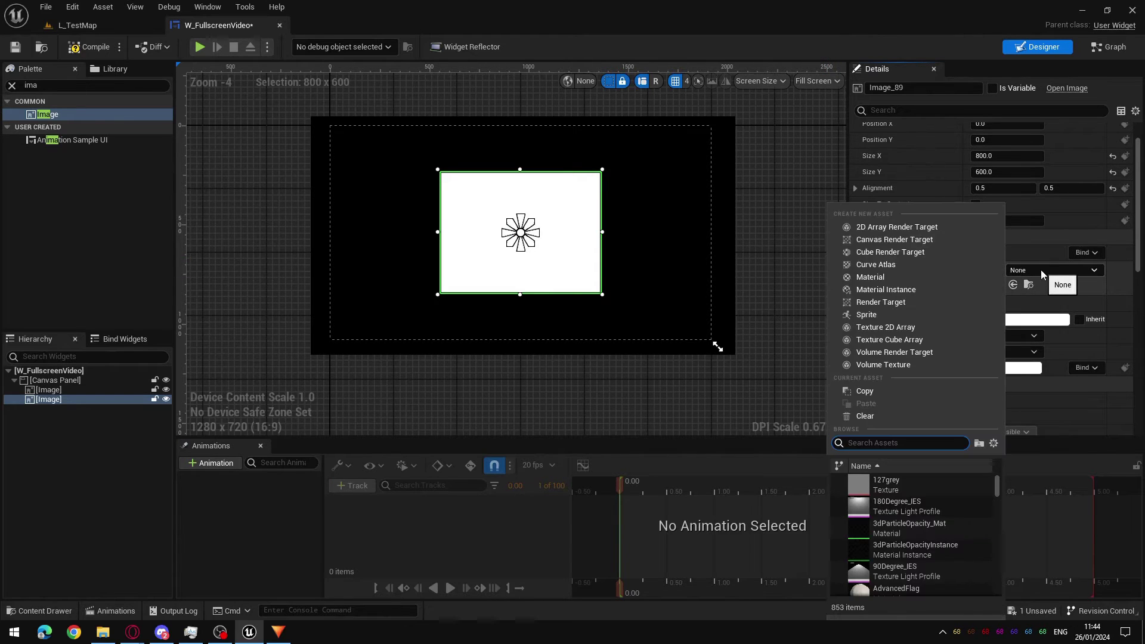
text(M_)
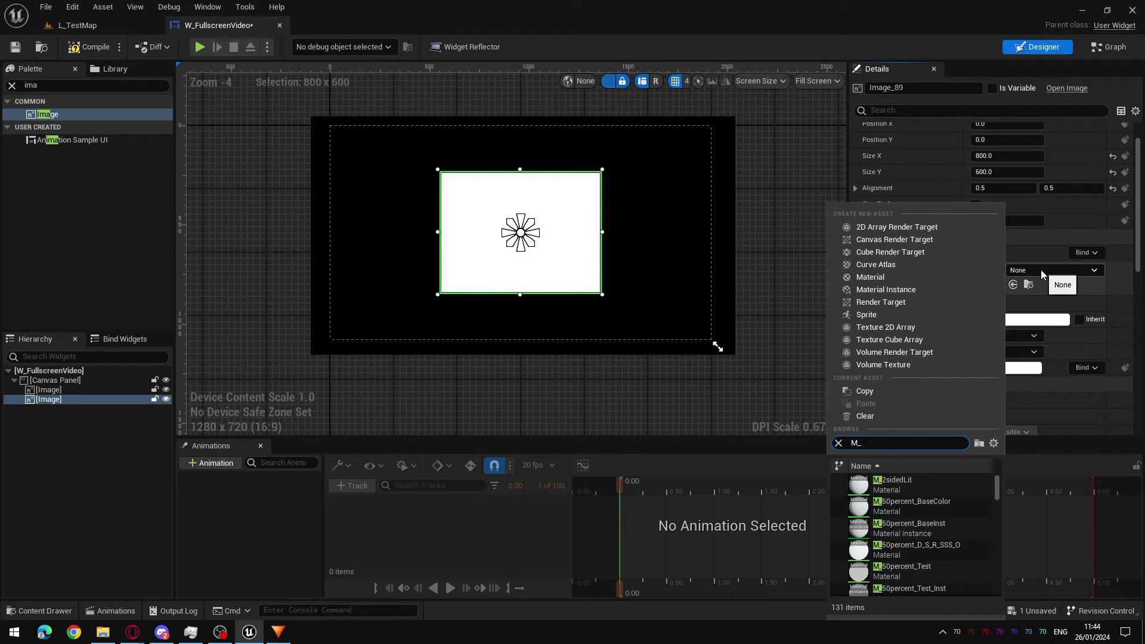
text(V)
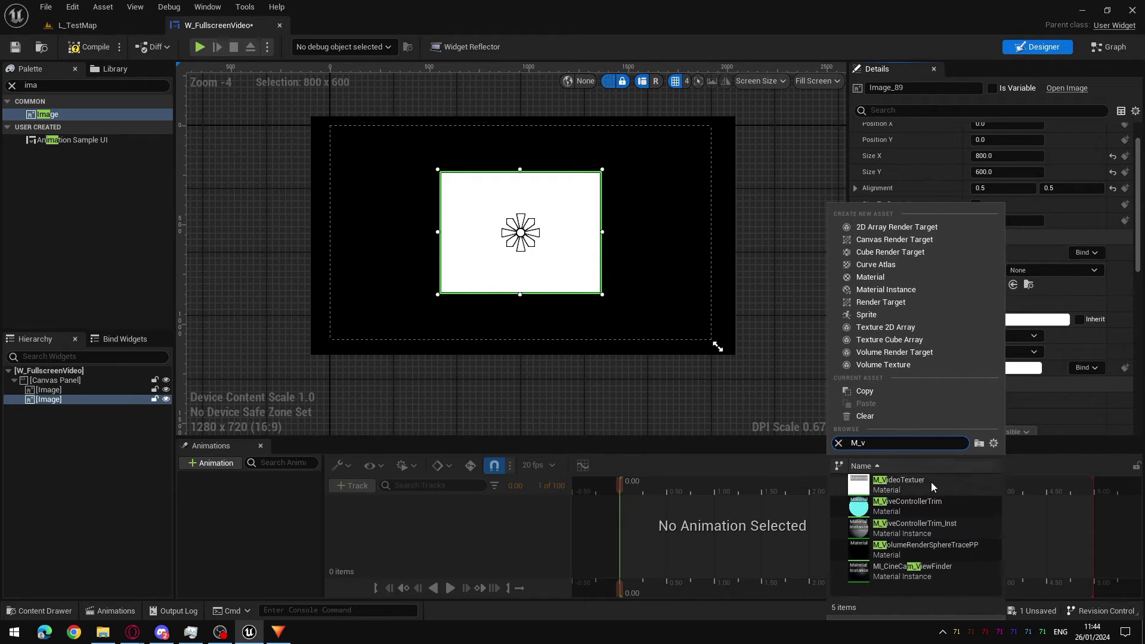
click(922, 483)
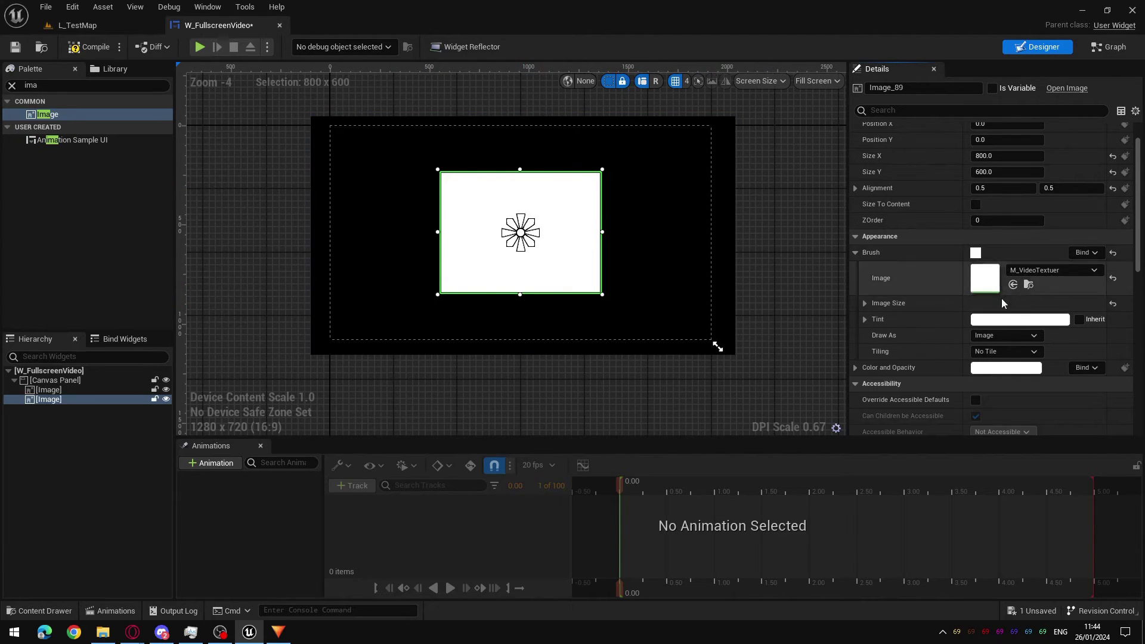
Check the assets in the project's Media folder from L_TestMap, and return to the W_FullscreenVideo widget.
click(78, 25)
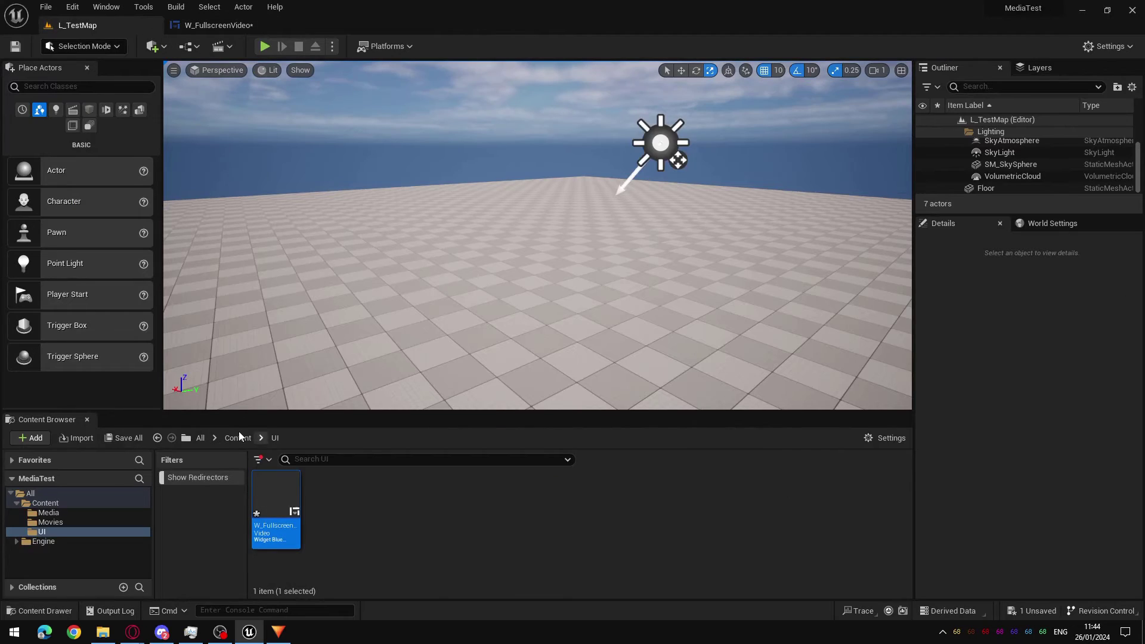
double_click(260, 483)
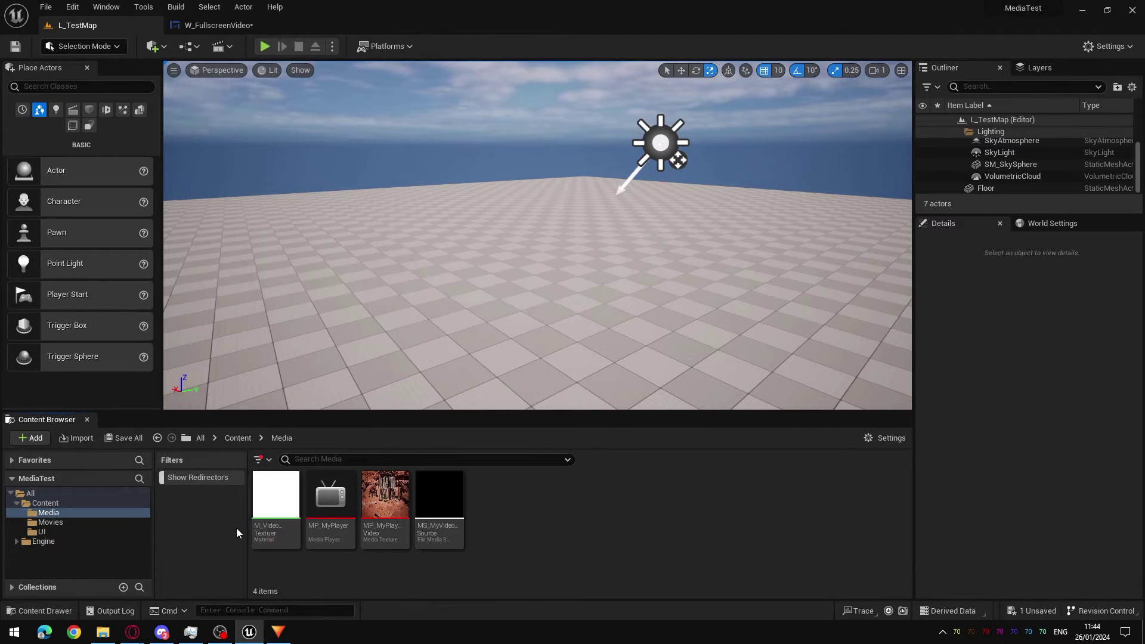
click(224, 27)
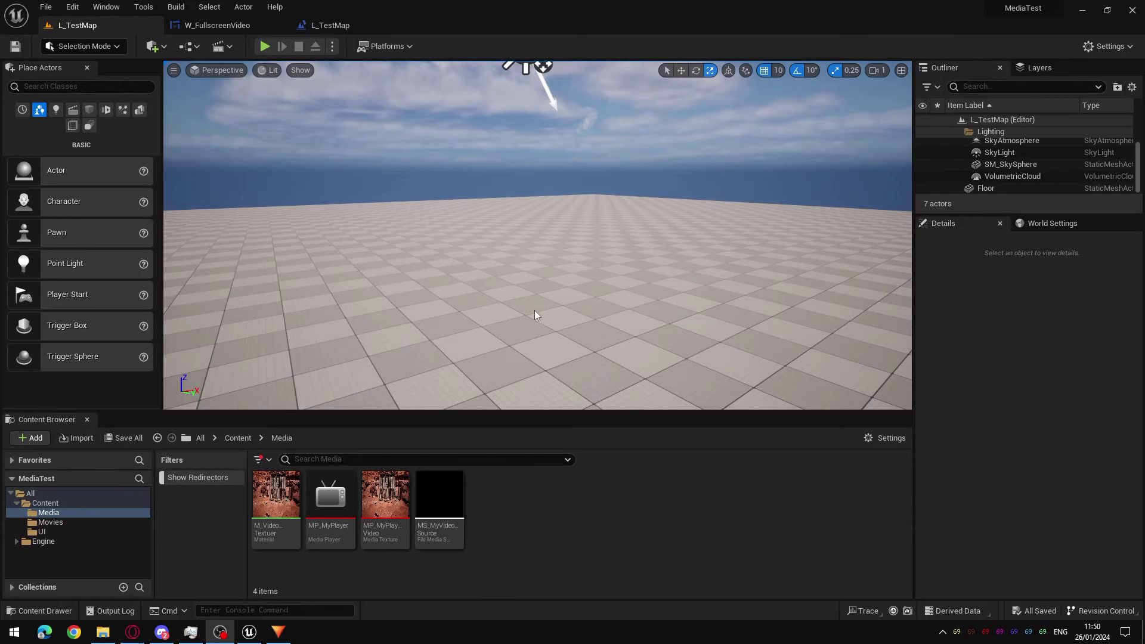
right_drag(535, 311, 535, 273)
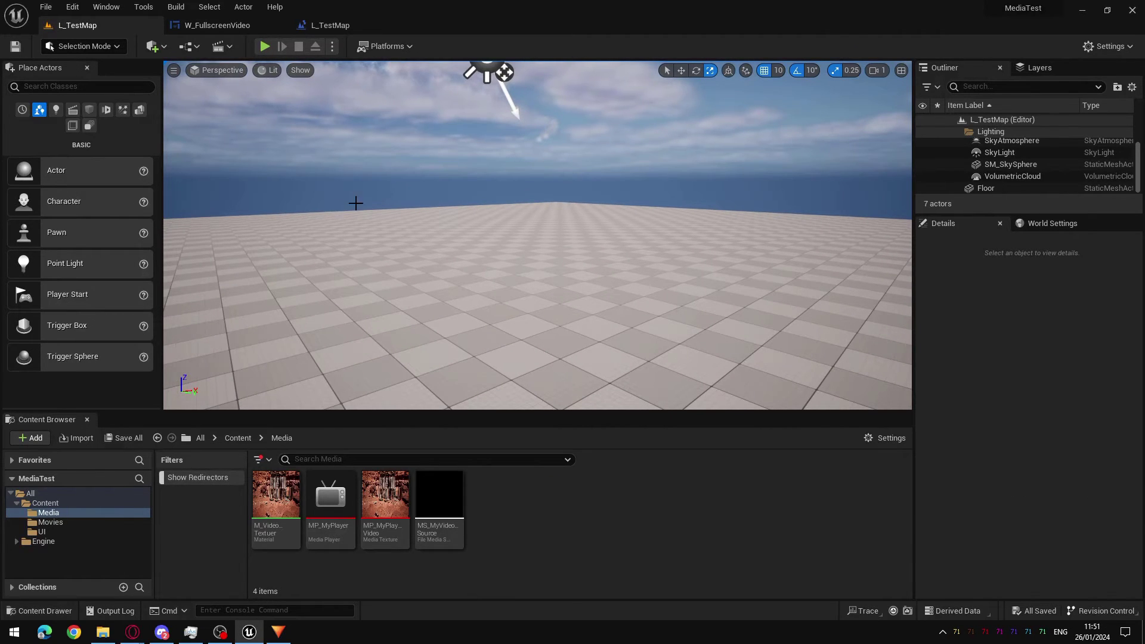
right_drag(383, 197, 370, 143)
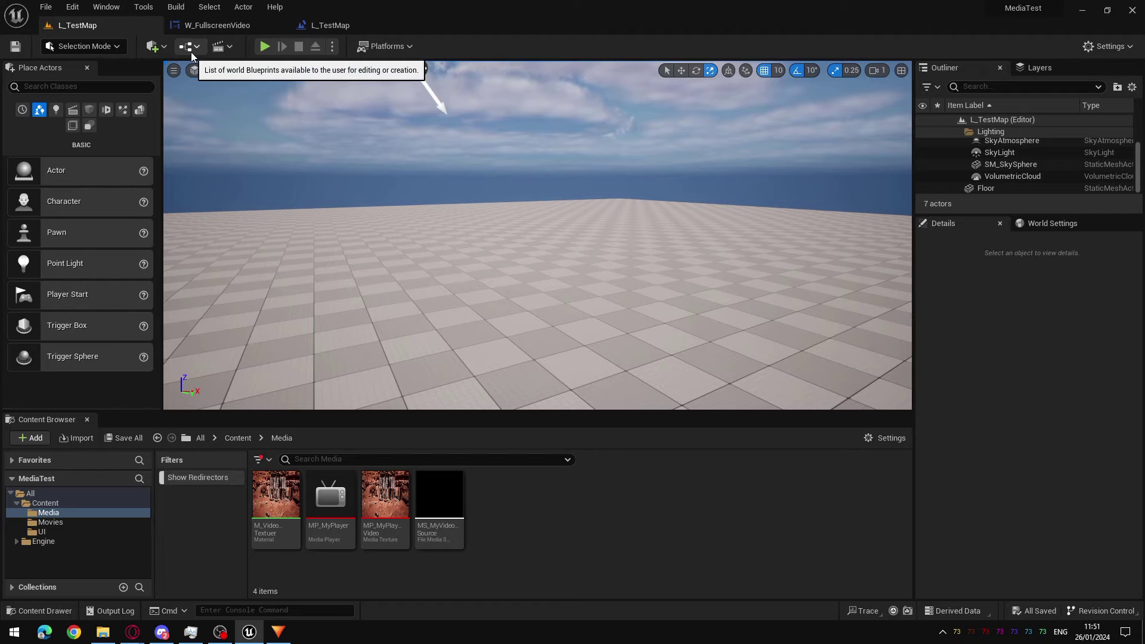
click(260, 30)
click(77, 25)
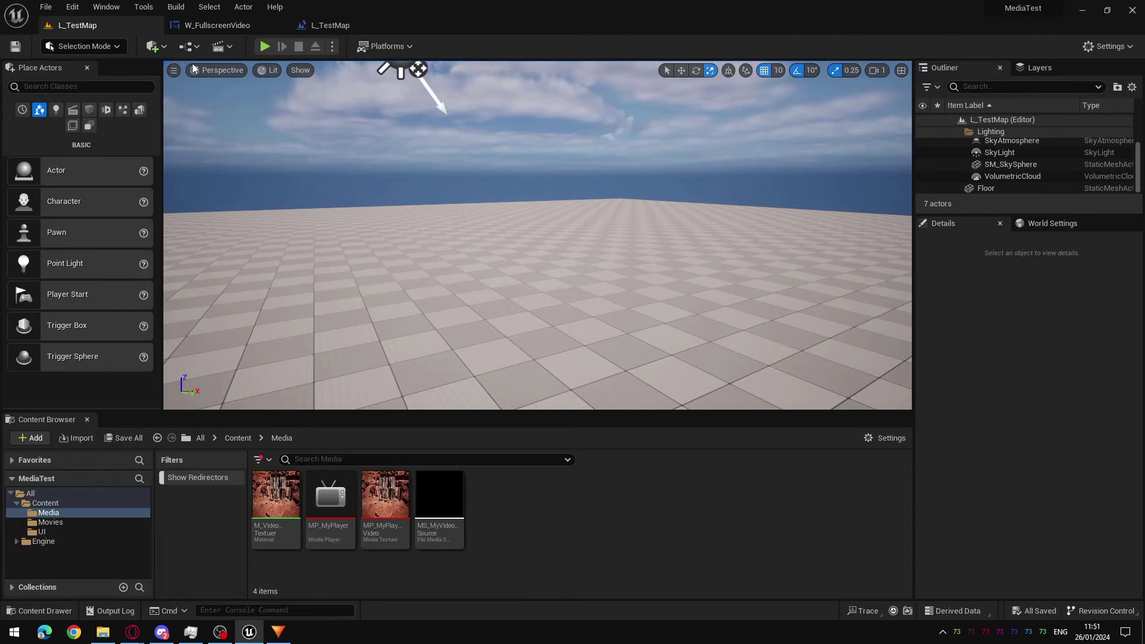
mouse_move(536, 239)
right_down()
mouse_move(599, 262)
mouse_move(537, 238)
right_up()
key(w)
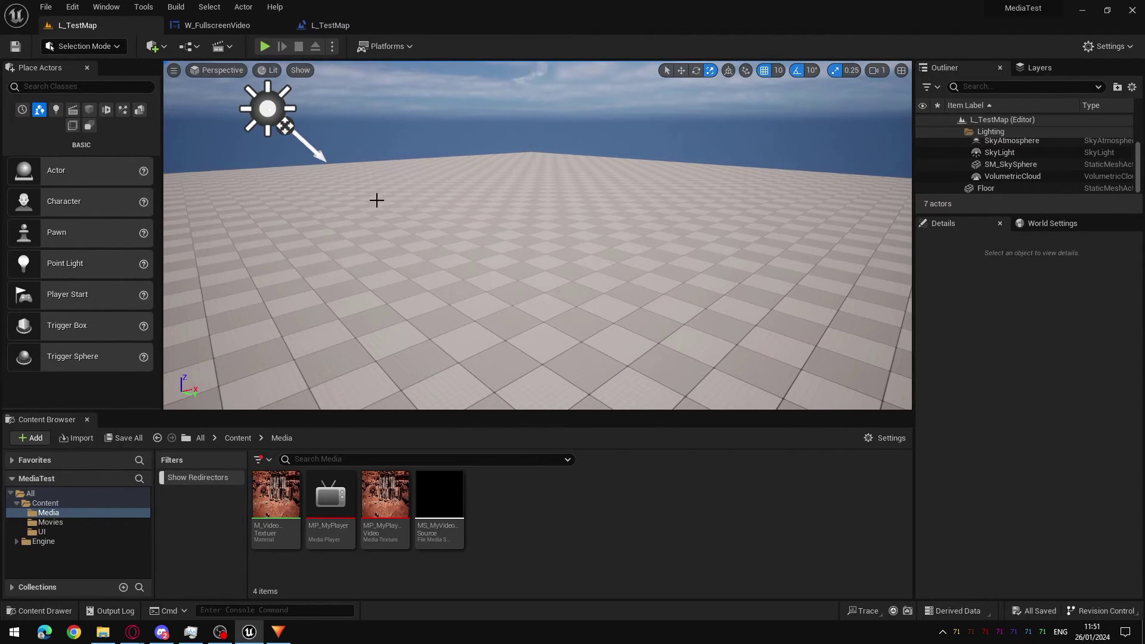
Open the Level Blueprint of L_TestMap.
click(189, 46)
click(241, 128)
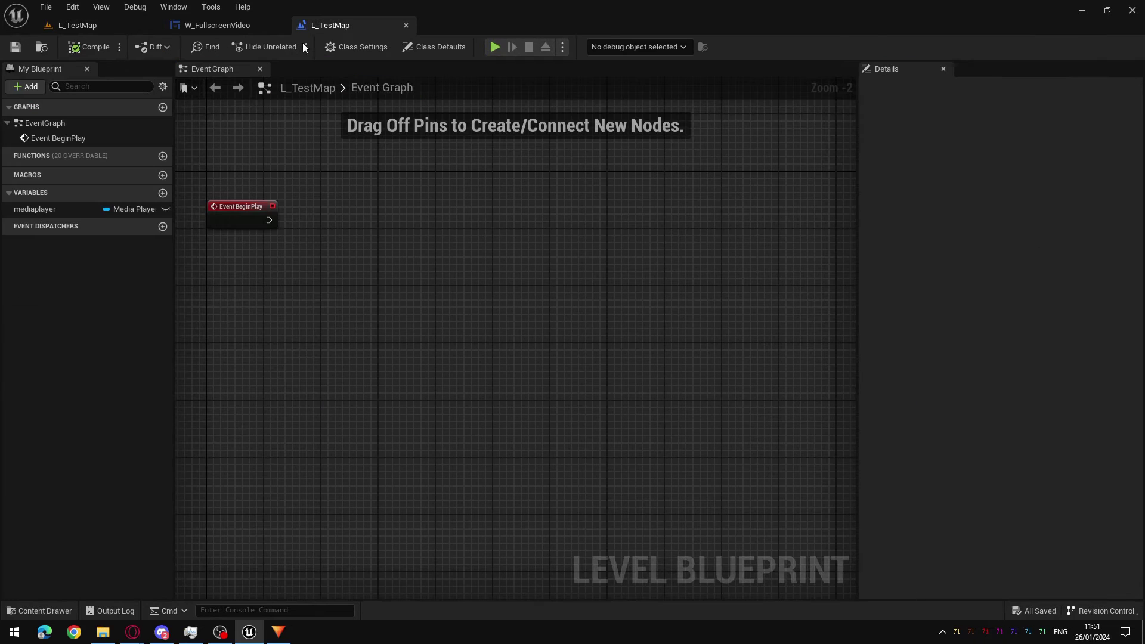
right_drag(381, 243, 496, 253)
scroll(394, 263, up, 2)
right_drag(398, 266, 335, 286)
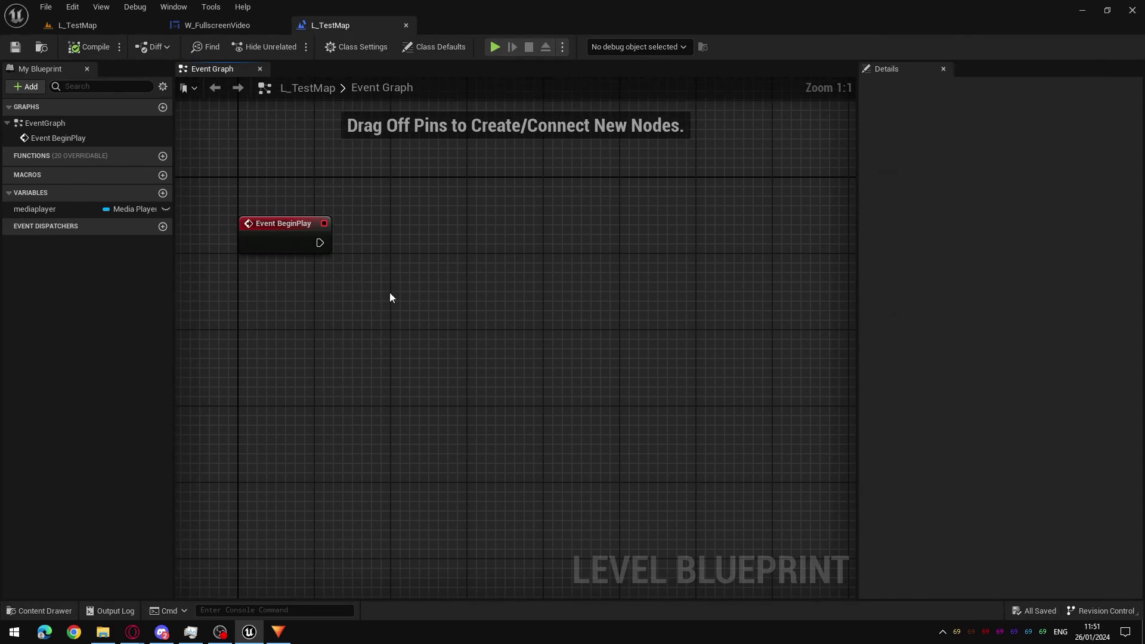
Add a Create Widget node connected to Event BeginPlay and set its class to W_FullscreenVideo.
drag(400, 186, 433, 245)
text(create widget)
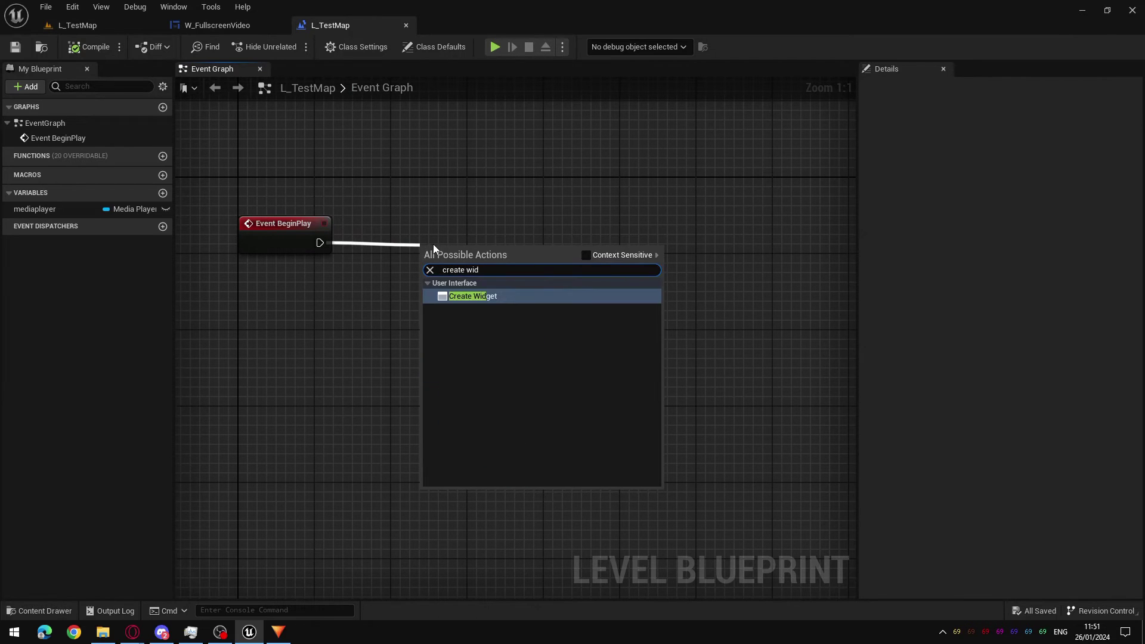
key(Return)
click(489, 299)
text(W_)
click(490, 343)
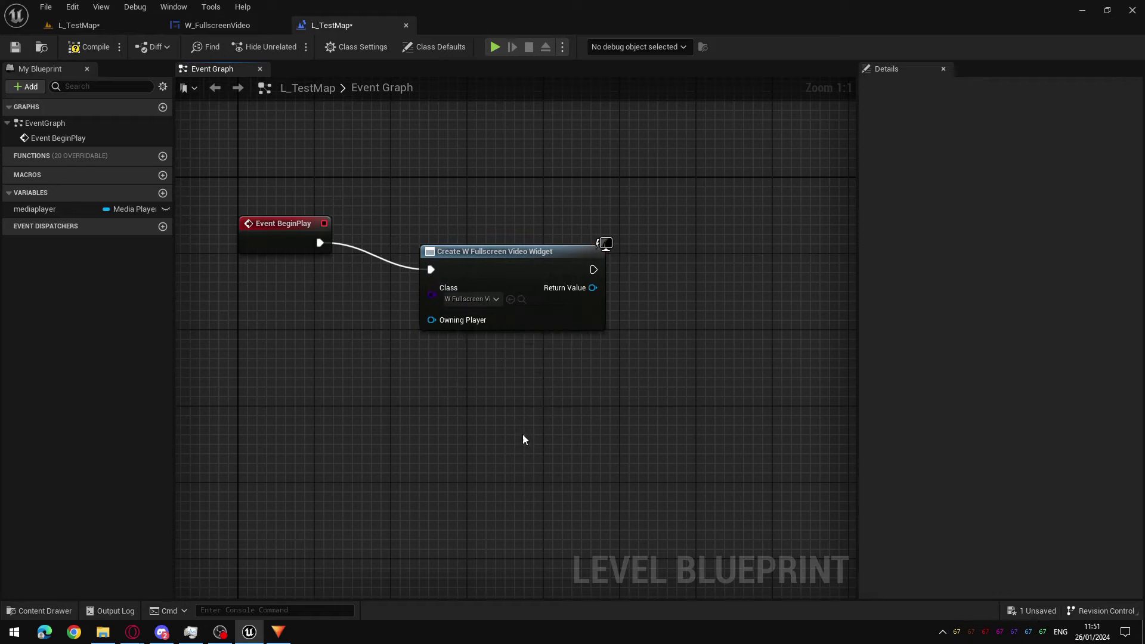
Add a Get Player Controller node below Event BeginPlay and connect its return value to the widget node's Owning Player.
right_click(313, 381)
click(684, 440)
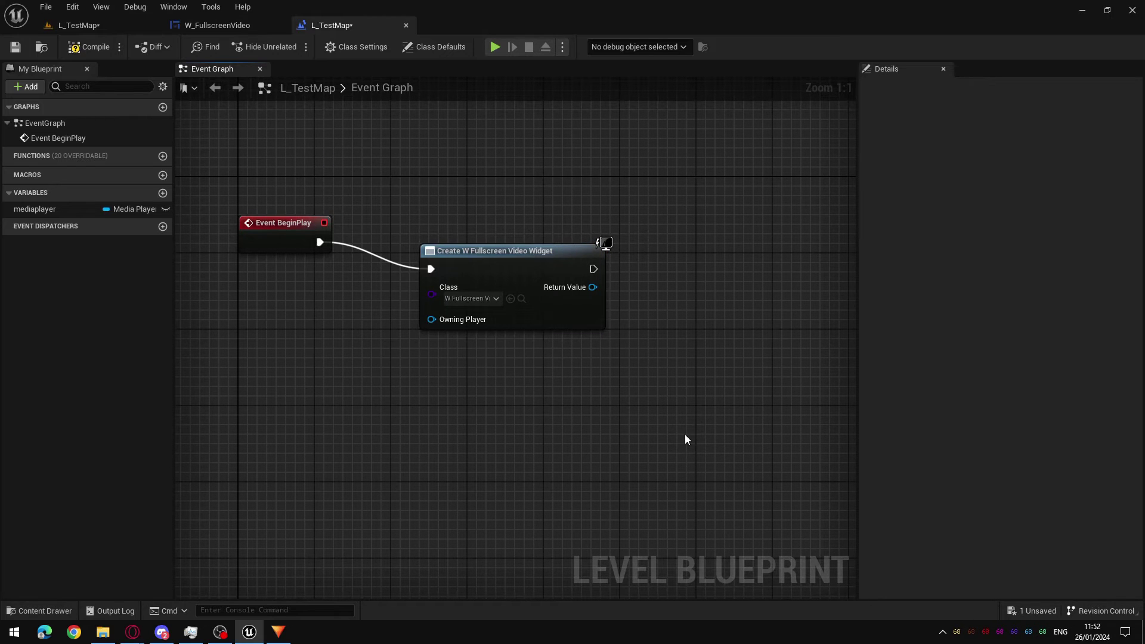
right_click(310, 396)
text(ge)
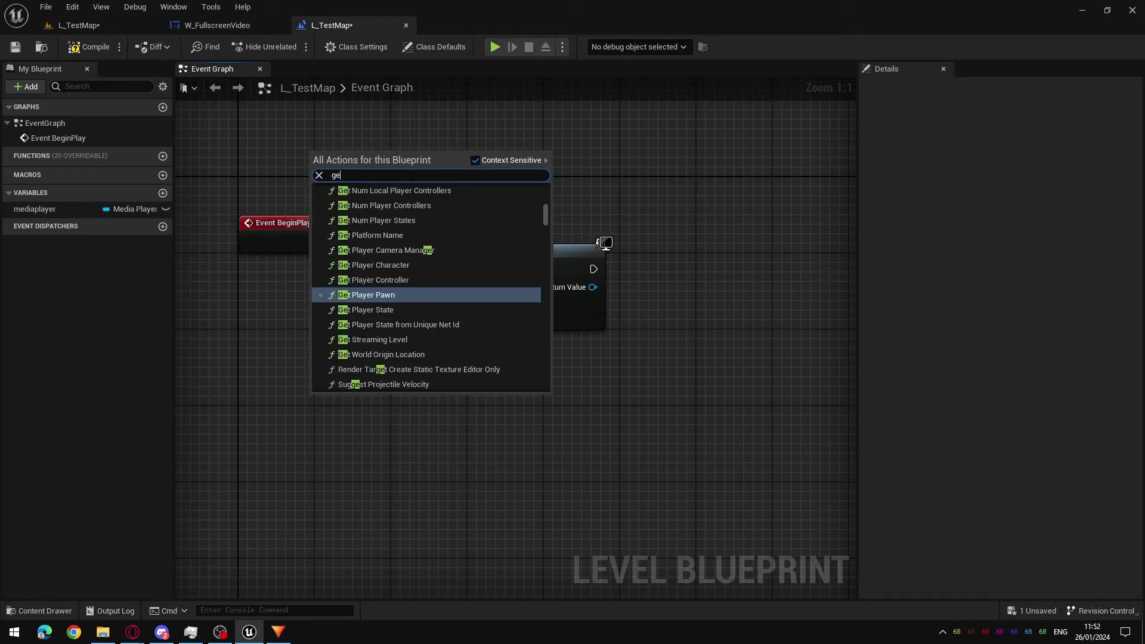
text(t player contr)
key(Return)
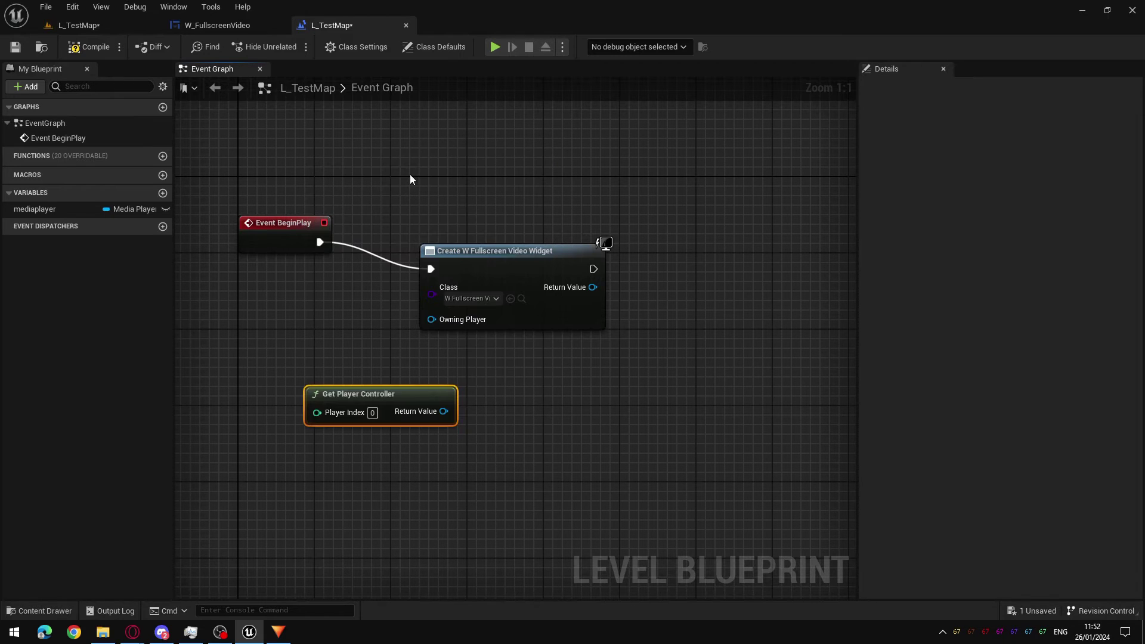
drag(447, 411, 433, 319)
drag(400, 408, 343, 331)
click(438, 410)
Add an Add to Viewport node fed by the created widget's return value and align it with the Create Widget node.
right_drag(494, 358, 368, 338)
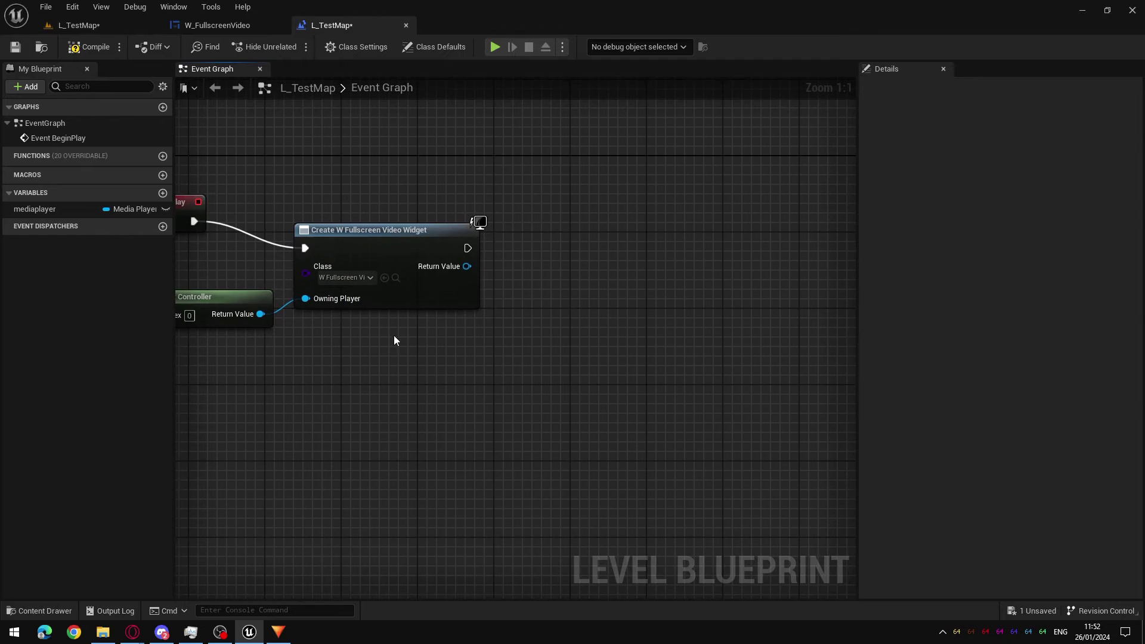
drag(466, 269, 559, 269)
text(add to)
key(Return)
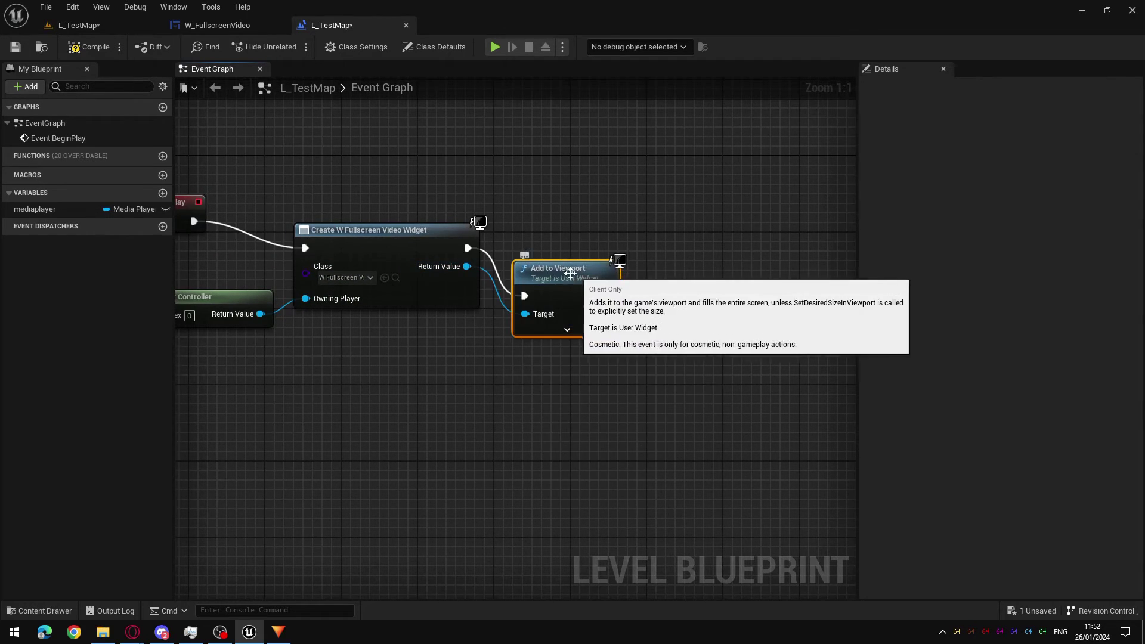
right_drag(508, 361, 594, 362)
scroll(559, 365, down, 1)
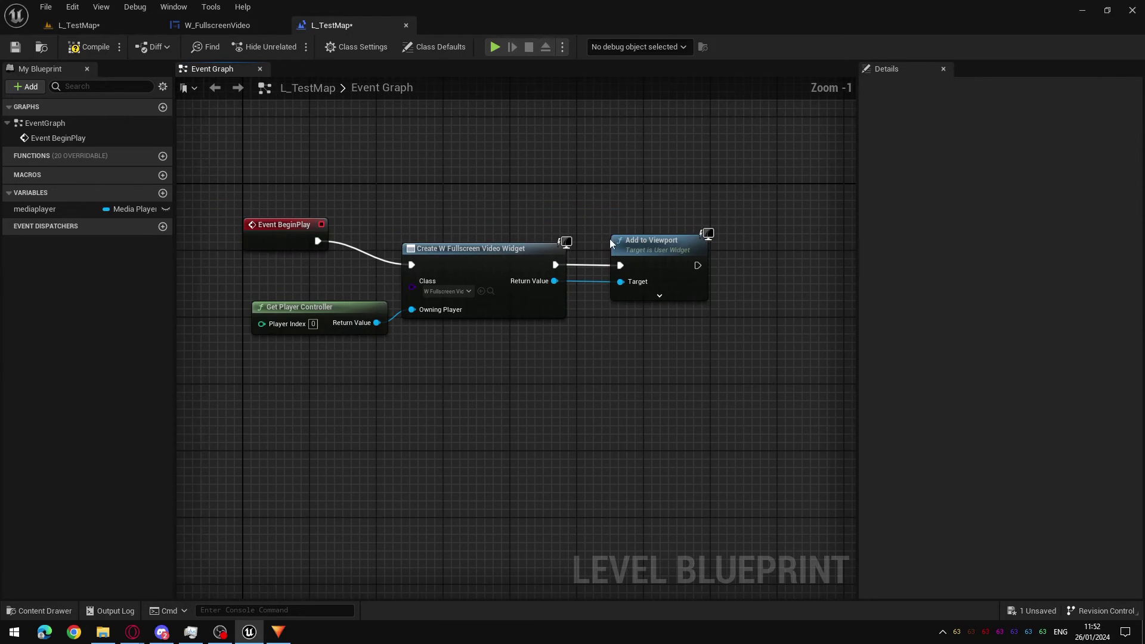
drag(614, 140, 534, 157)
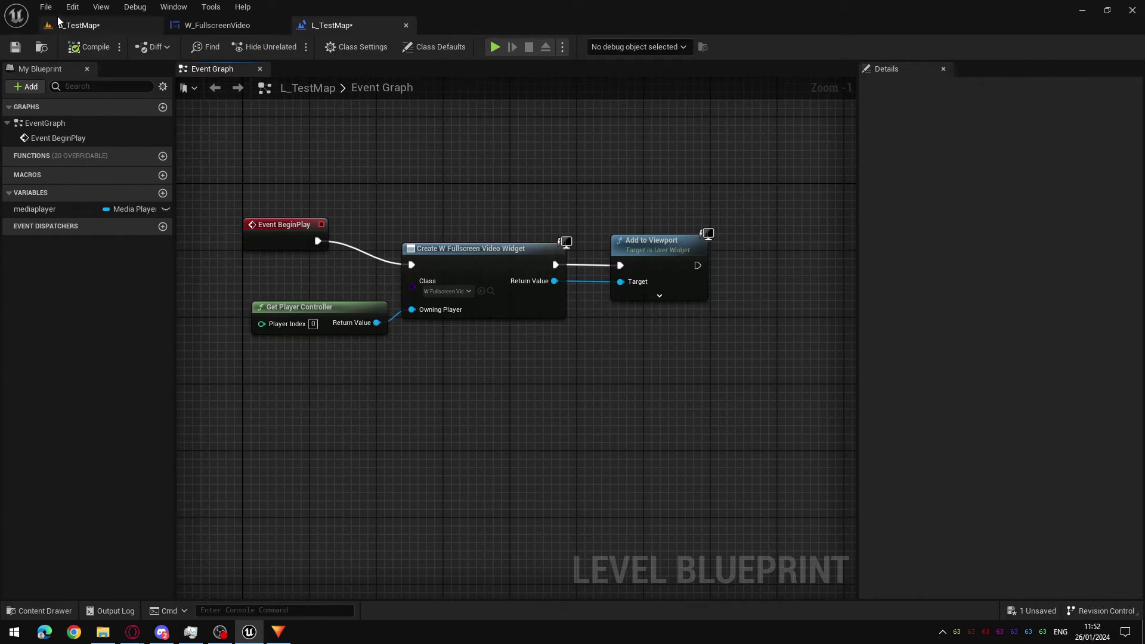
Play L_TestMap in the editor to test the video widget, and stop the session.
click(83, 25)
key(alt+p)
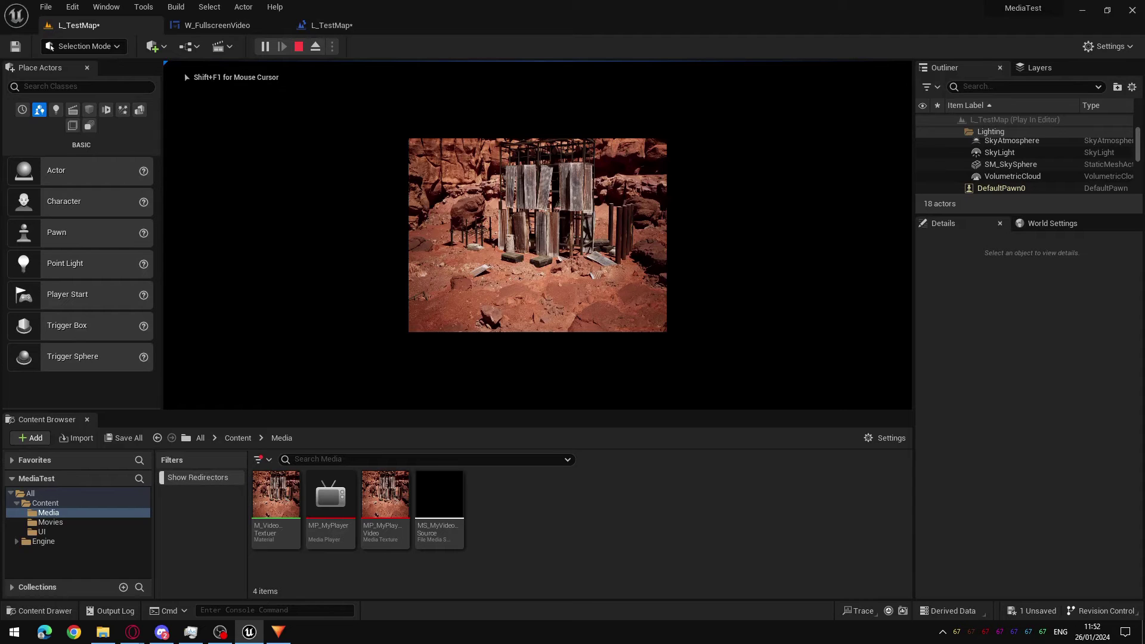
key(Escape)
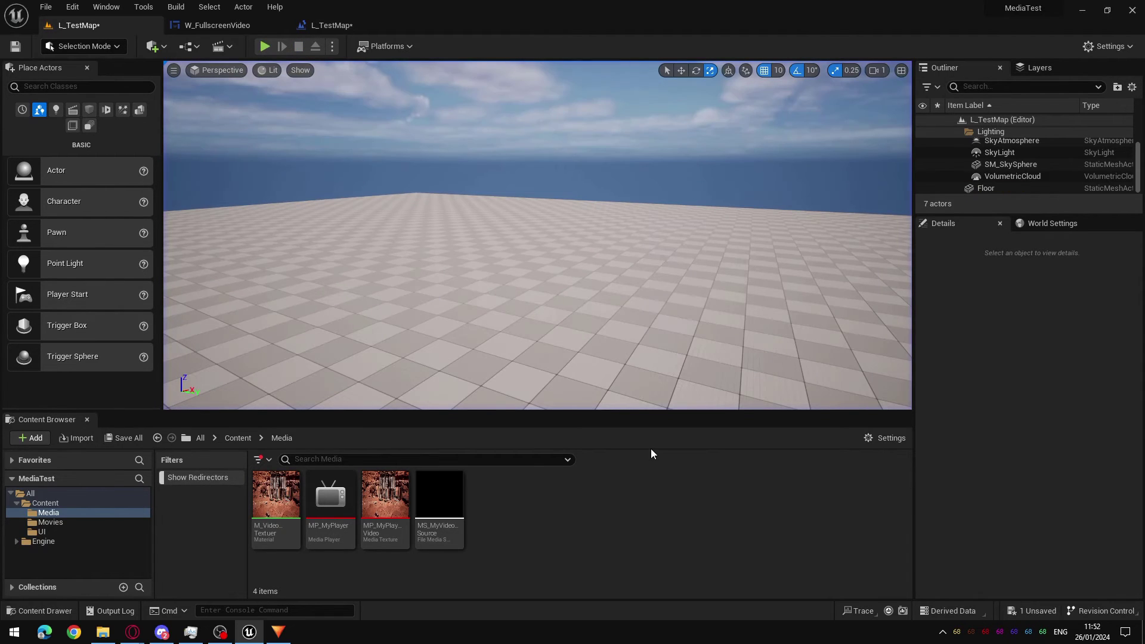
Inspect the MP_MyPlayer media player's settings, close its editor and return to the Level Blueprint.
double_click(331, 499)
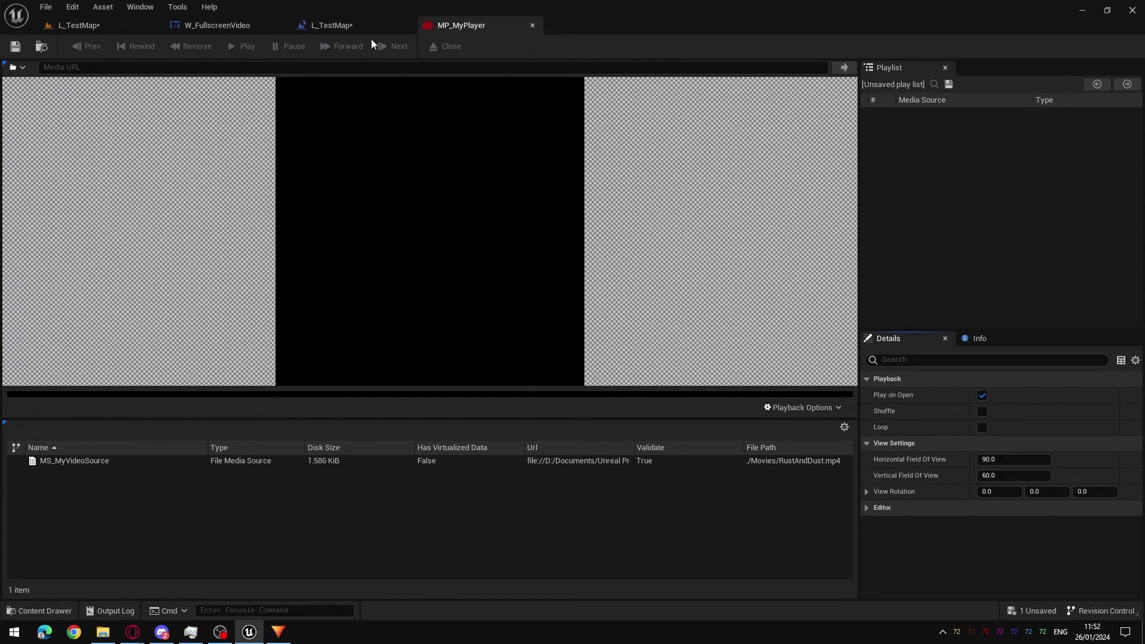
click(95, 25)
click(366, 501)
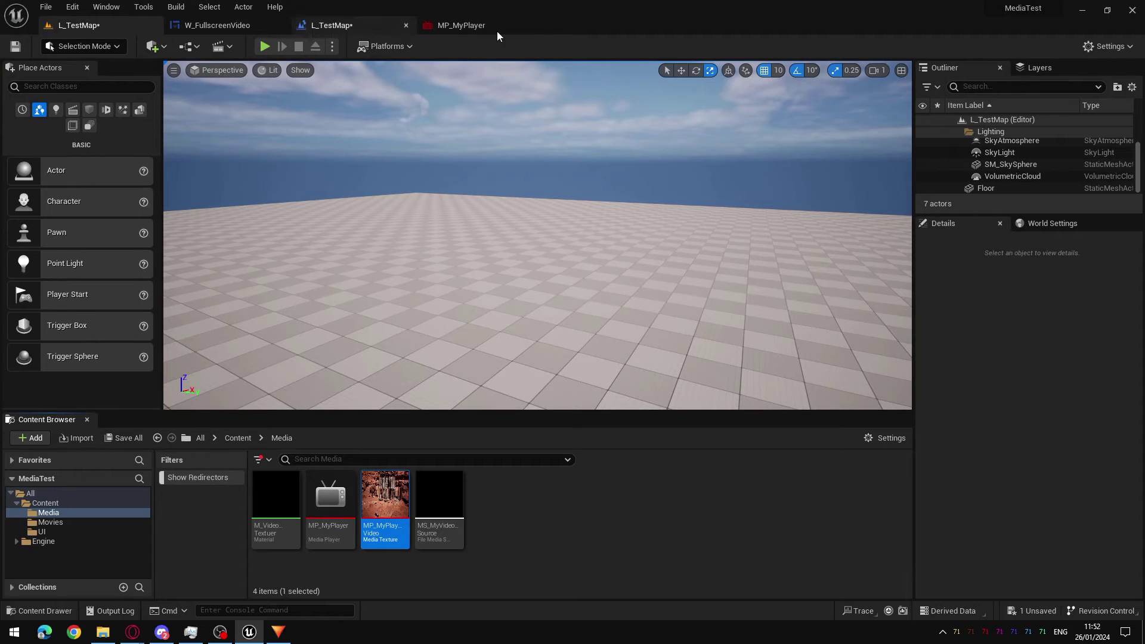
middle_click(467, 29)
click(372, 28)
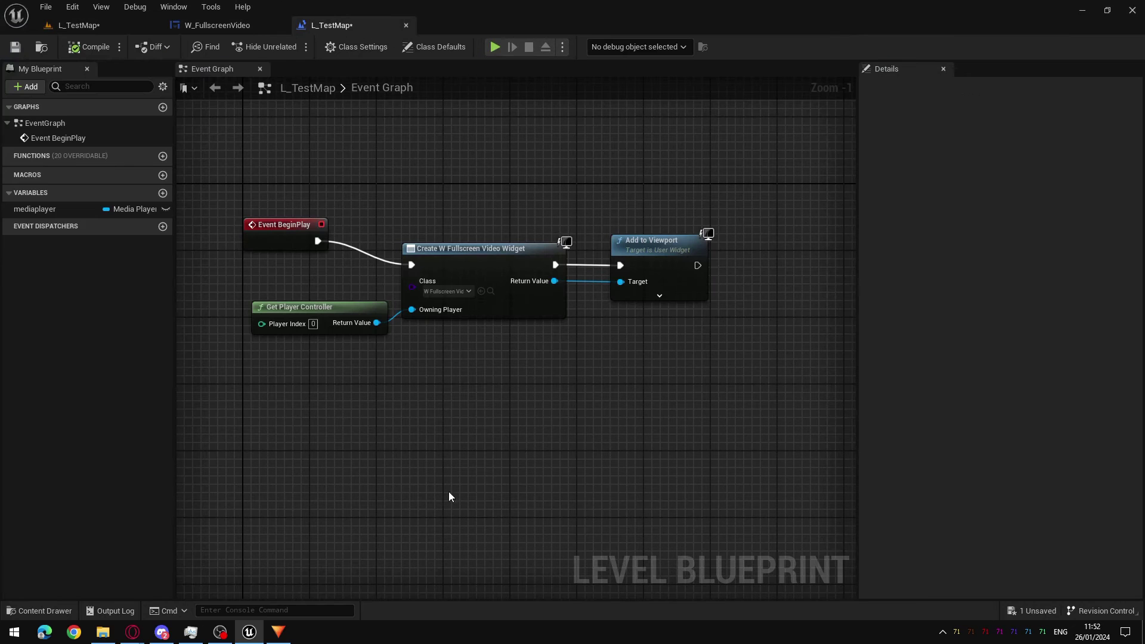
Delete the existing mediaplayer variable from the Level Blueprint.
right_drag(694, 408, 610, 395)
right_drag(645, 455, 609, 421)
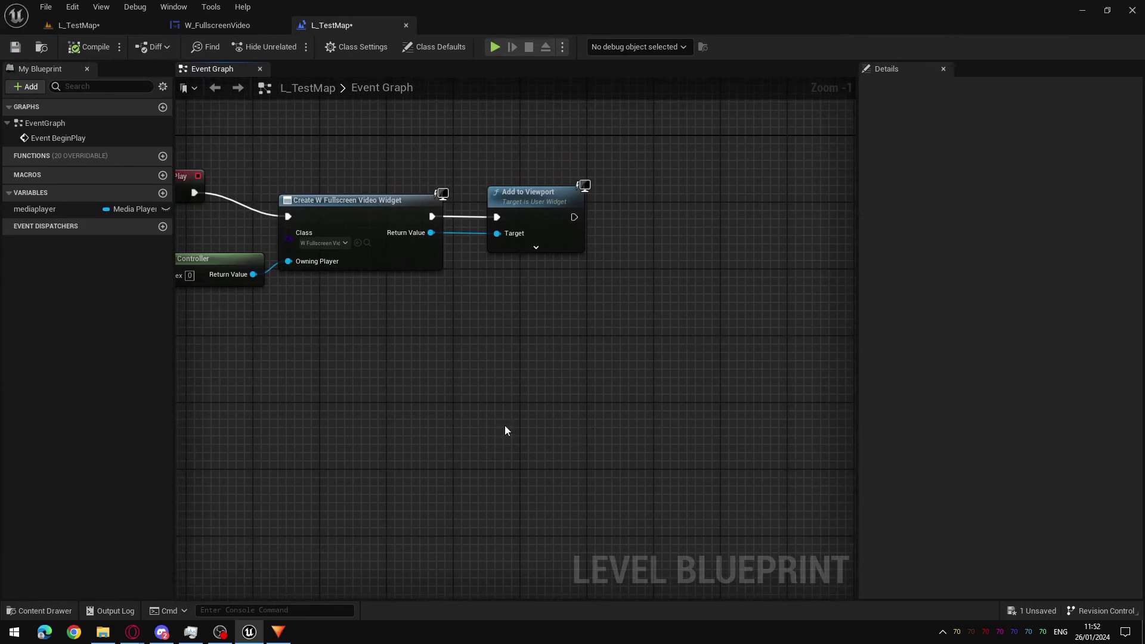
click(63, 209)
key(Delete)
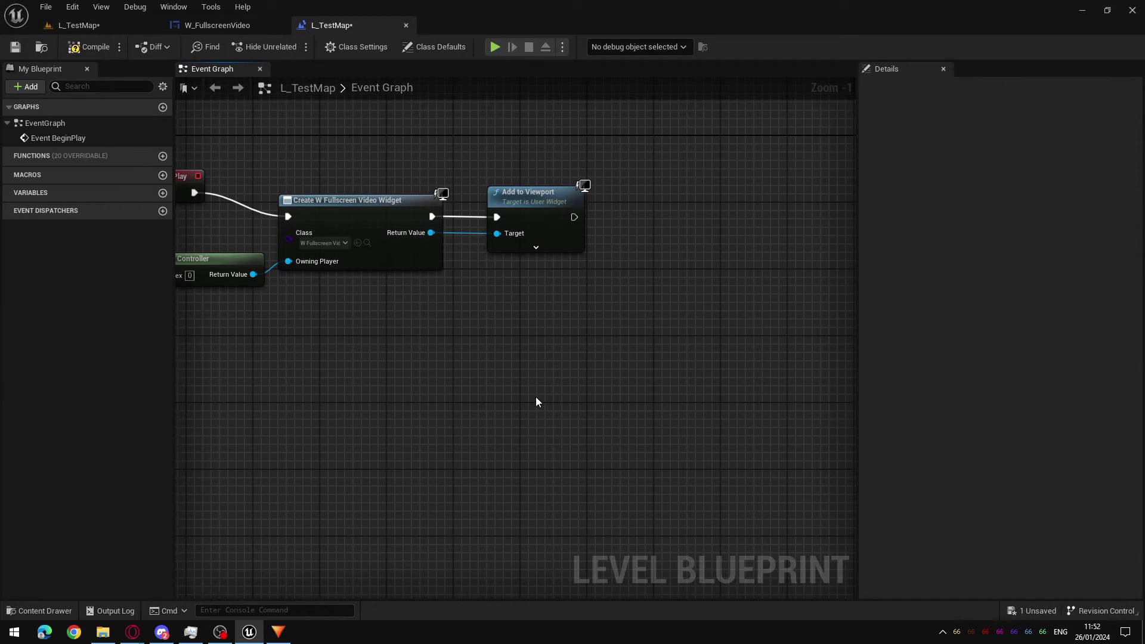
Create a new Level Blueprint variable named MediaPlayer.
right_drag(536, 397, 578, 334)
scroll(584, 295, down, 4)
scroll(528, 304, up, 5)
right_click(536, 319)
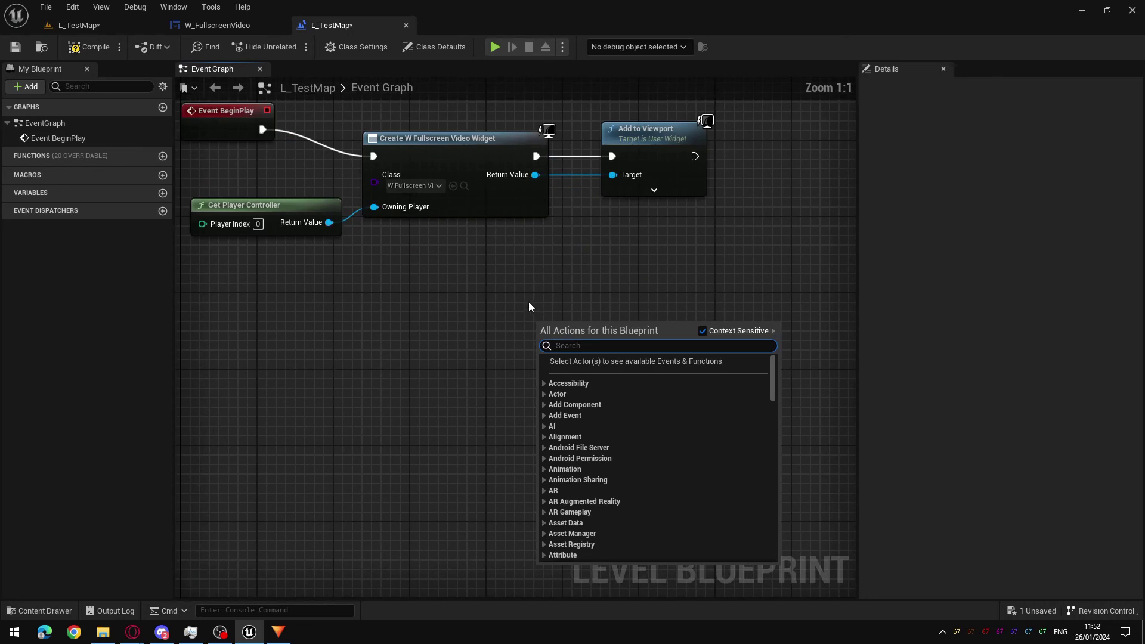
right_drag(614, 267, 480, 276)
click(162, 192)
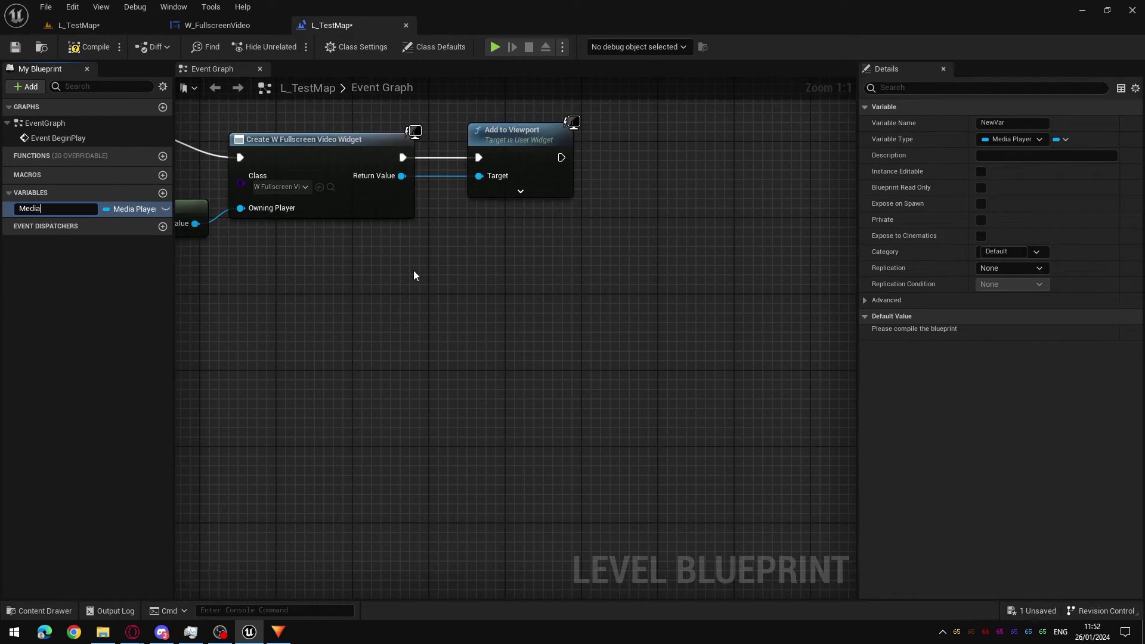
text(MediaPlayer)
key(Return)
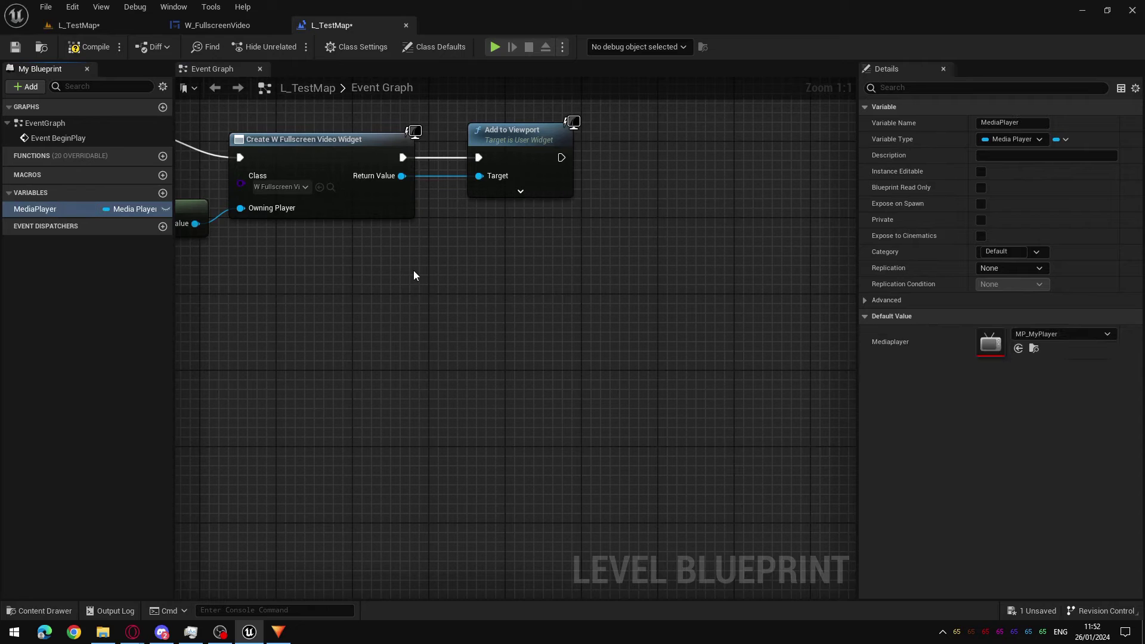
Set the MediaPlayer variable's type to Media Player Object Reference and its default value to MP_MyPlayer.
click(127, 210)
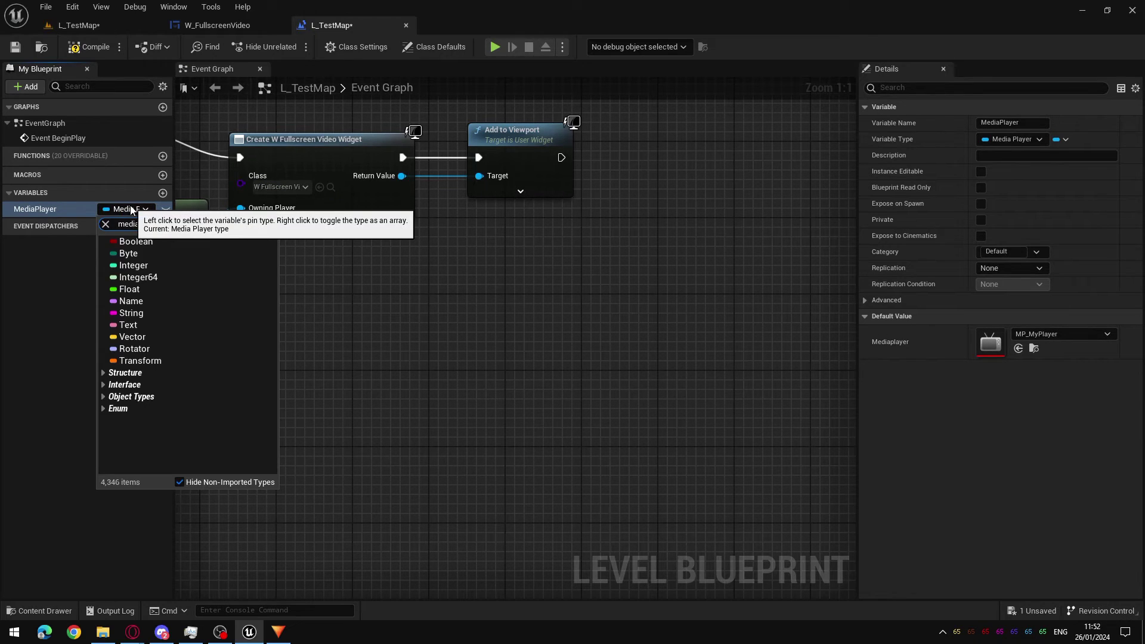
text(media player)
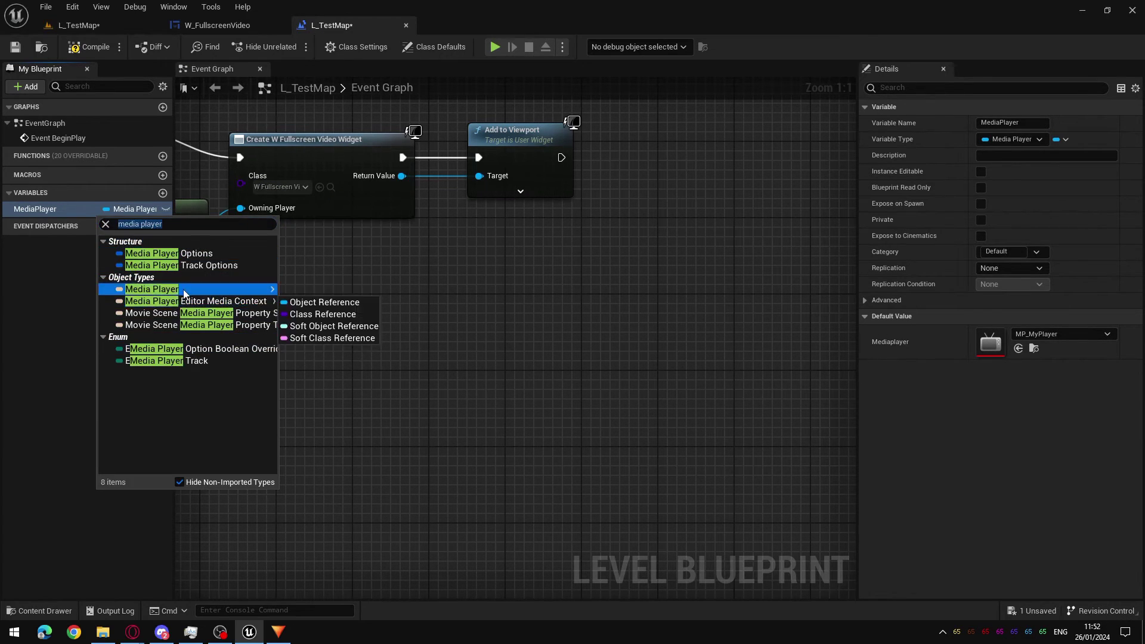
mouse_move(187, 291)
click(313, 291)
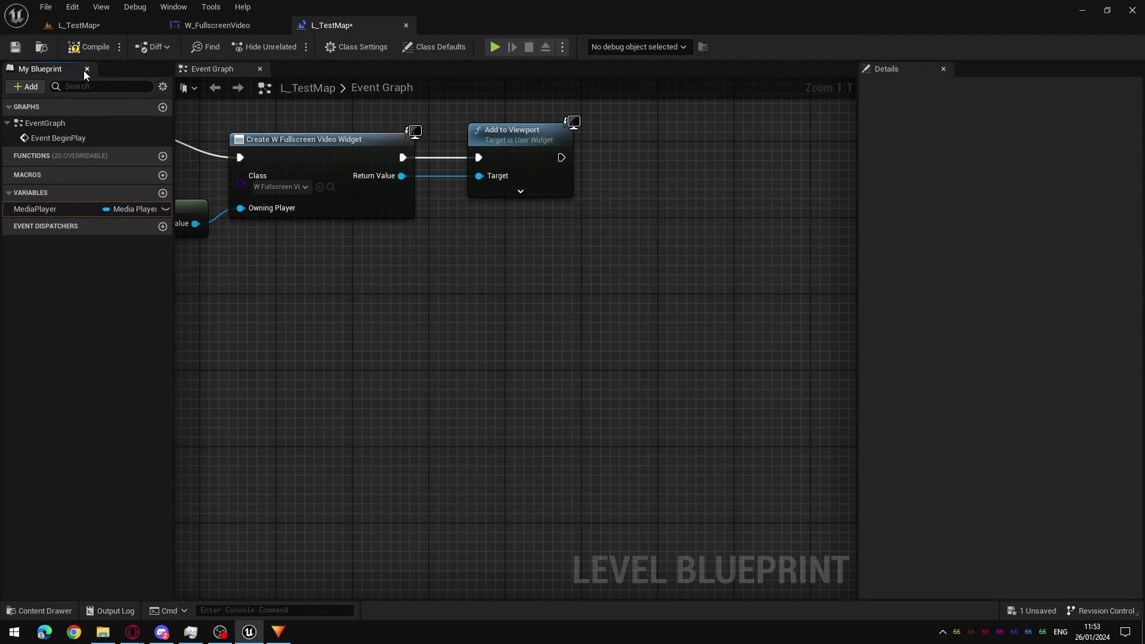
click(130, 213)
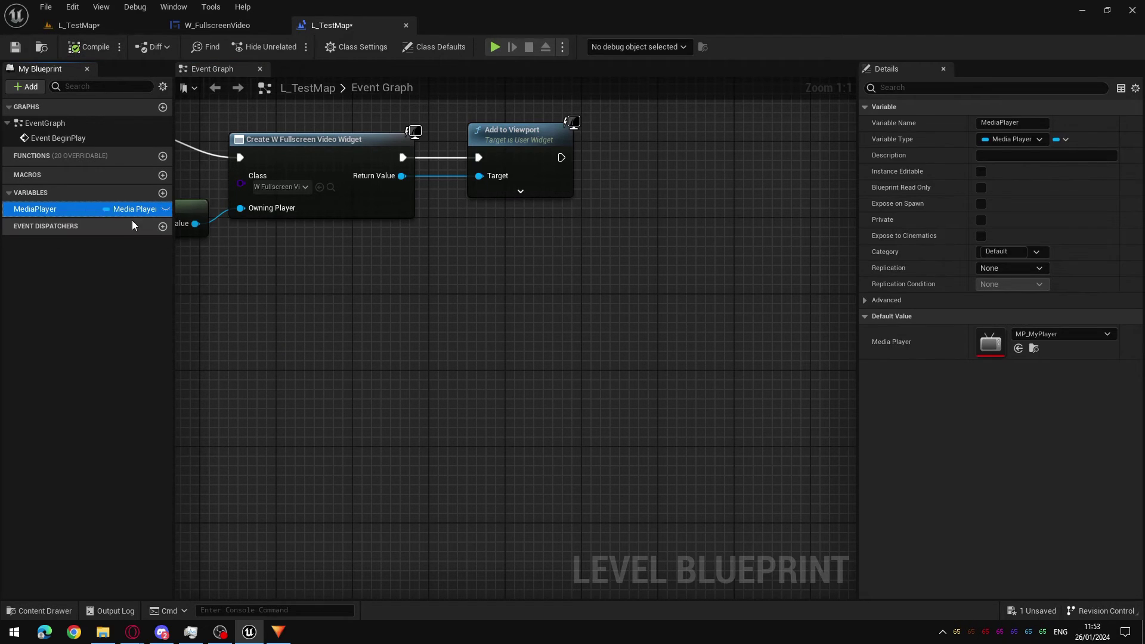
click(1096, 333)
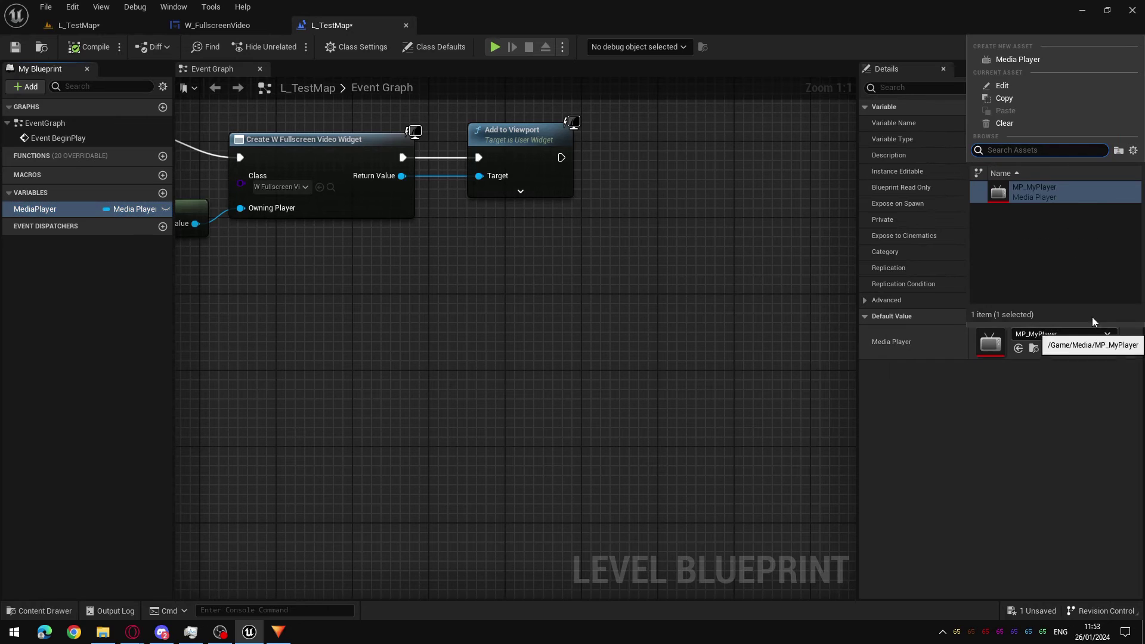
click(1097, 194)
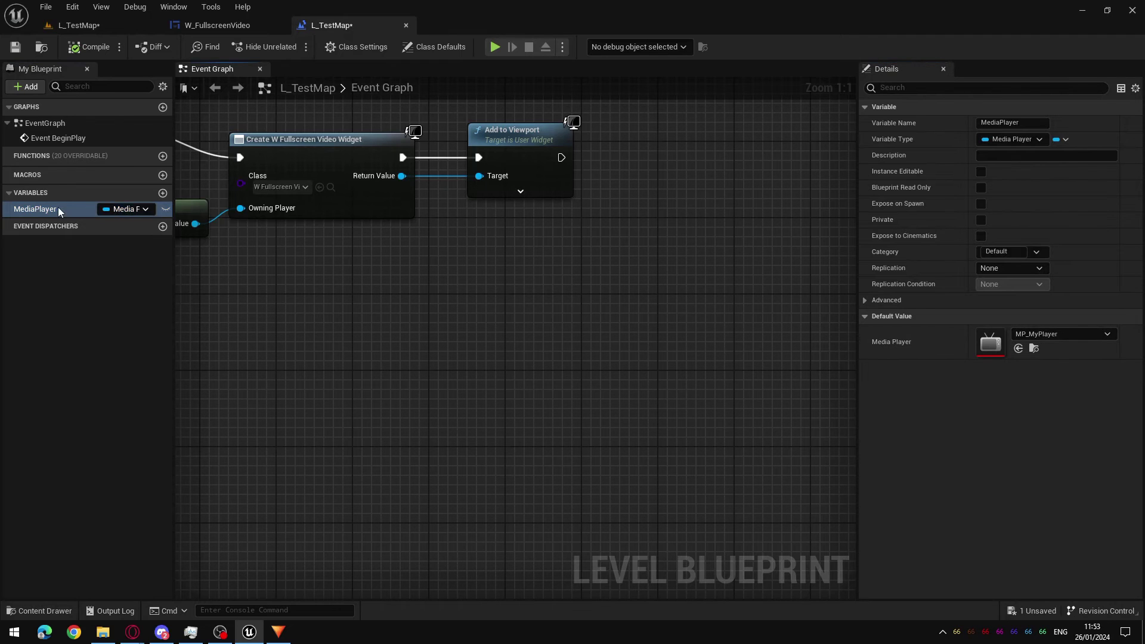
Place a getter node for the MediaPlayer variable in the event graph below Add to Viewport.
drag(57, 209, 496, 295)
right_drag(634, 262, 519, 264)
drag(72, 209, 420, 304)
click(441, 321)
right_drag(553, 335, 496, 382)
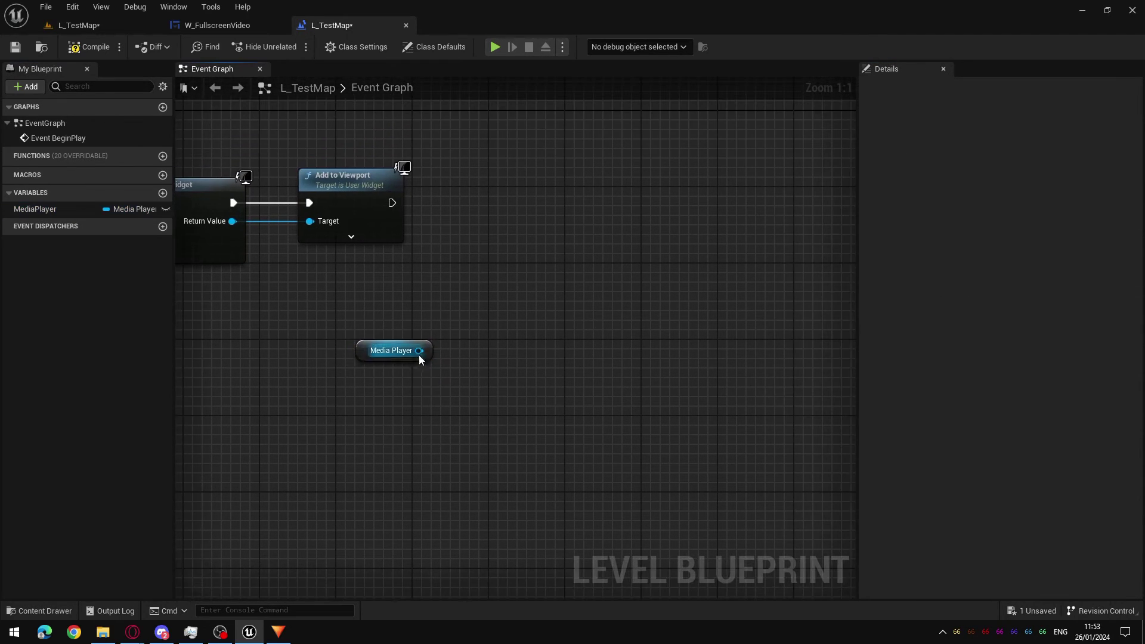
Add an Open Source node targeting the Media Player getter and run it after Add to Viewport.
drag(419, 350, 537, 240)
text(open)
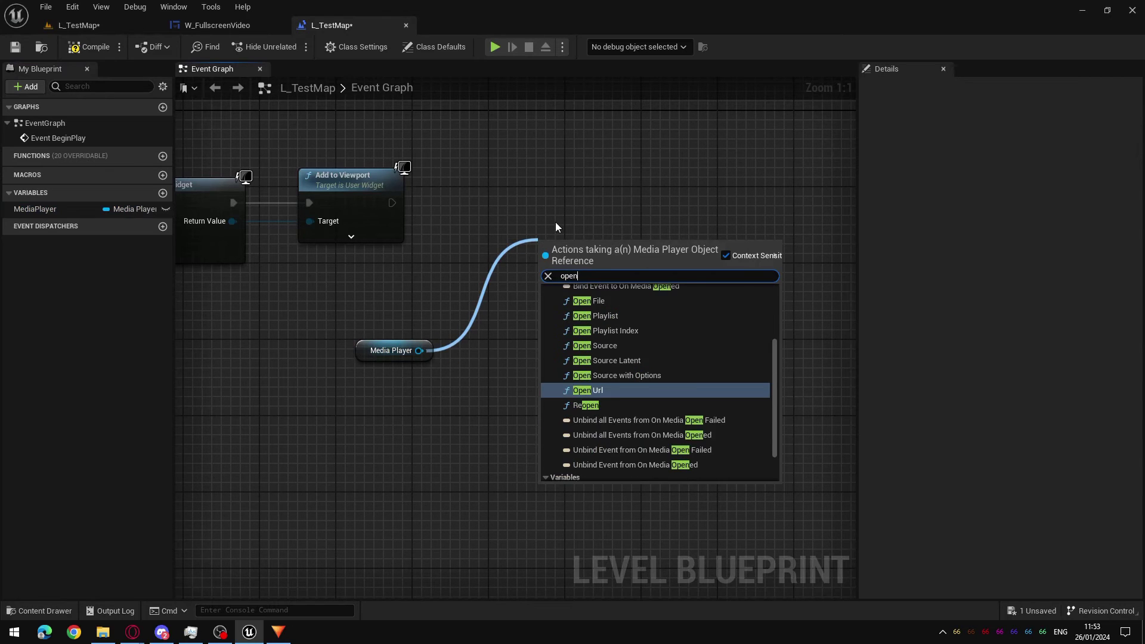
click(625, 347)
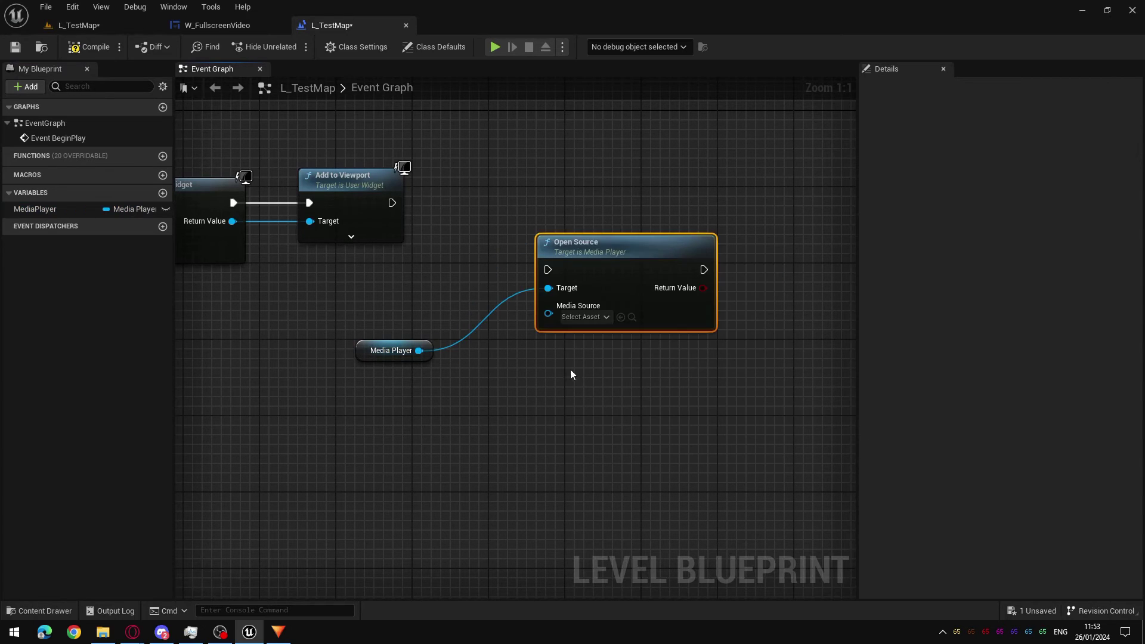
drag(743, 185, 526, 425)
drag(392, 203, 547, 270)
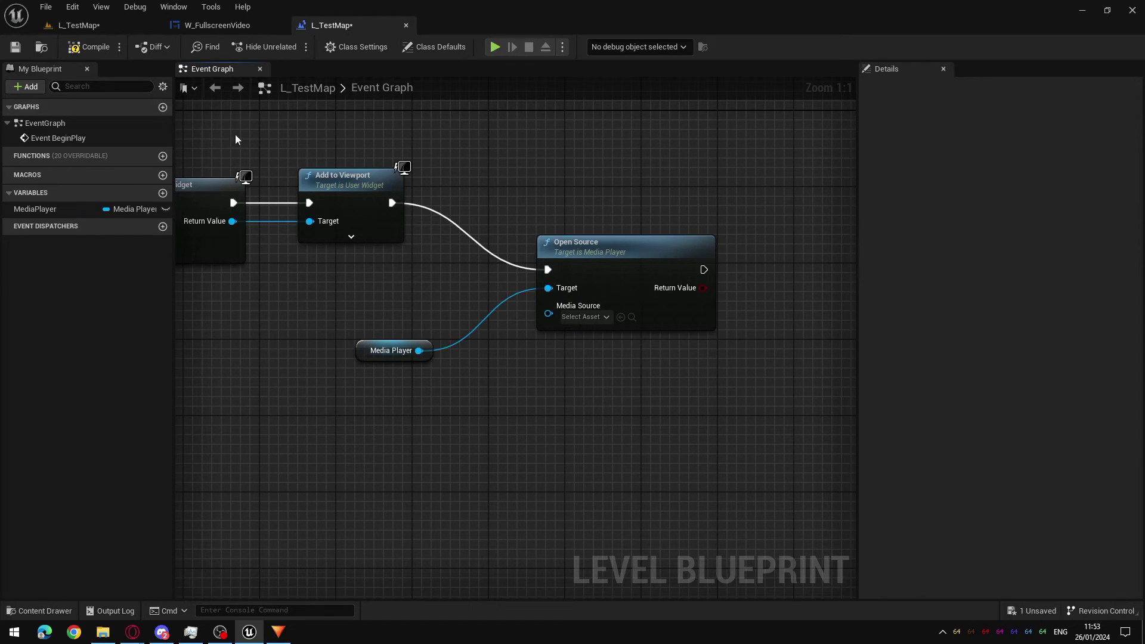
Check the Play on Open setting of MP_MyPlayer and return to the Level Blueprint.
click(78, 25)
double_click(331, 479)
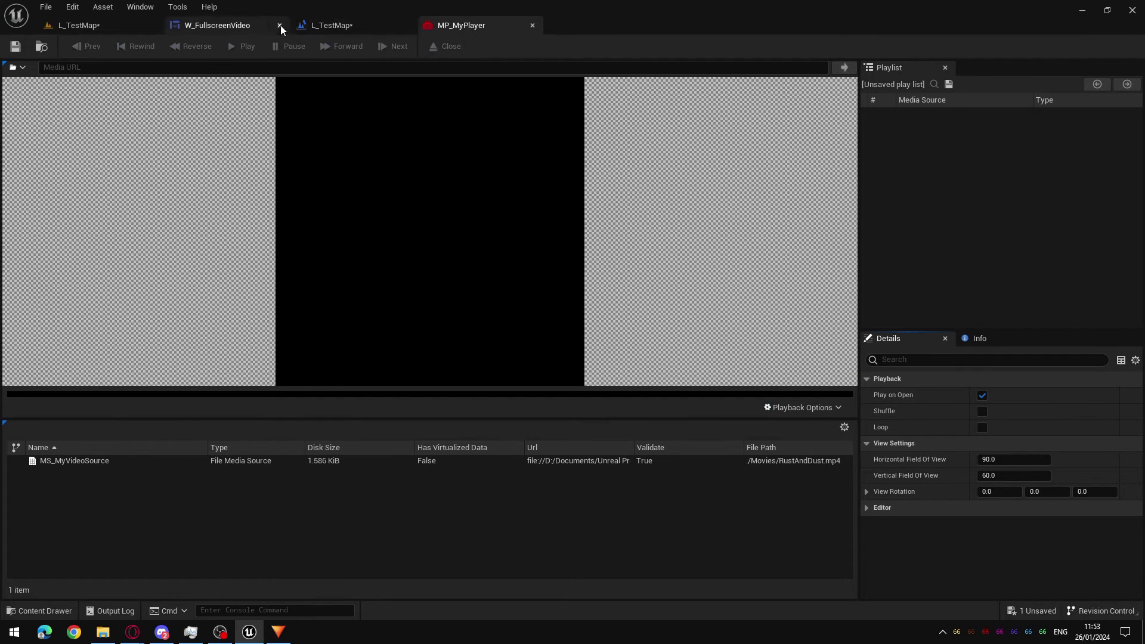
click(316, 28)
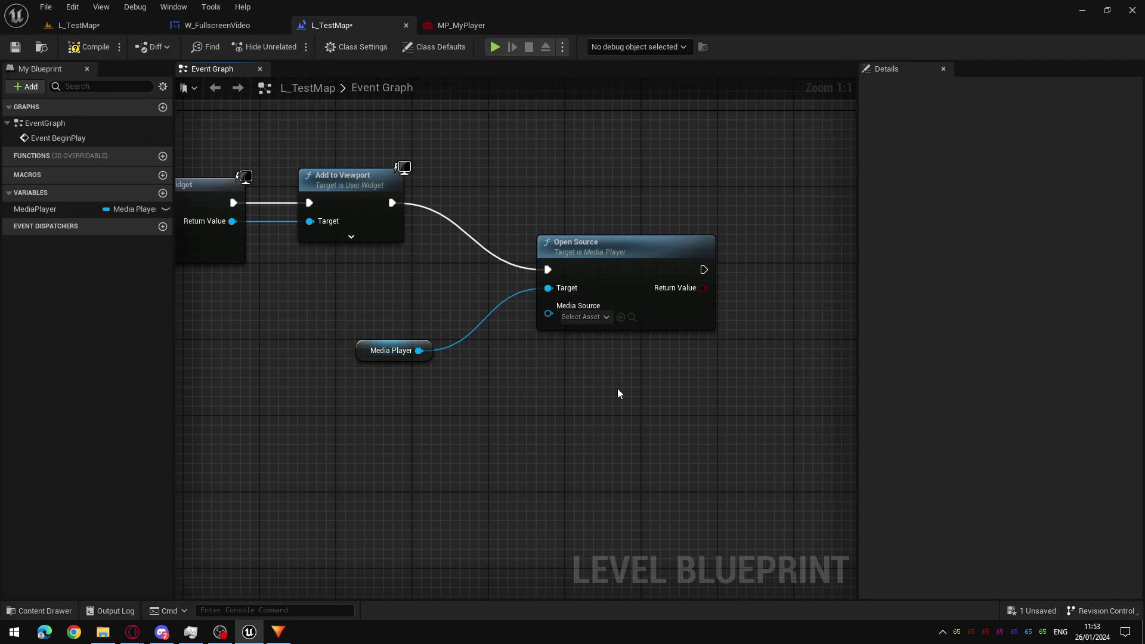
Set the Open Source node's Media Source to MS_MyVideoSource.
right_drag(617, 388, 530, 359)
drag(637, 163, 532, 302)
click(502, 284)
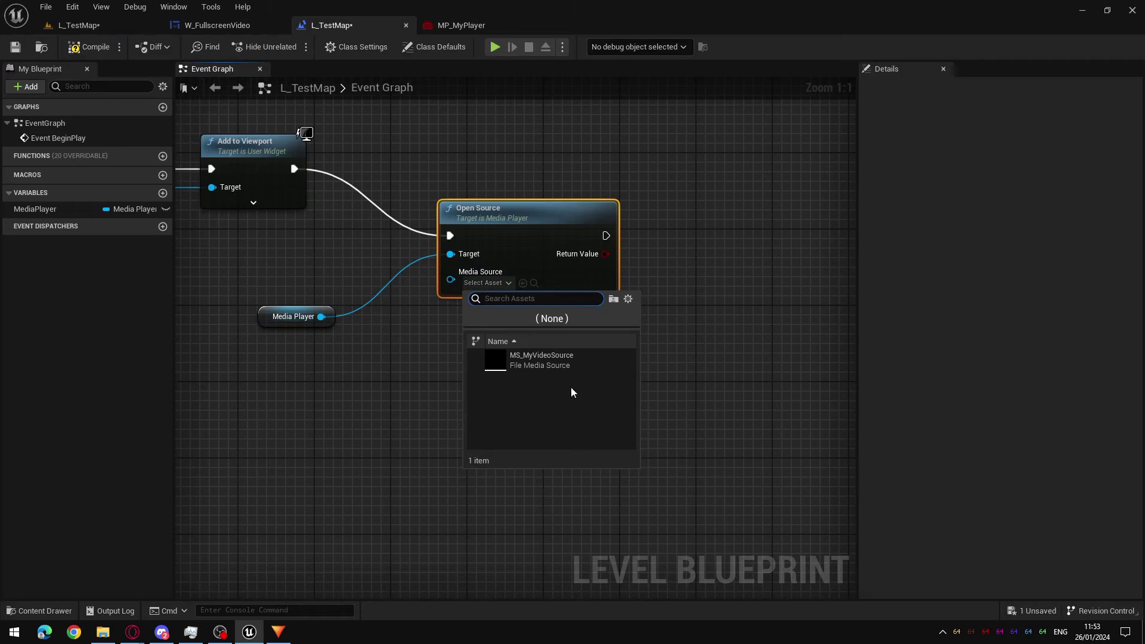
click(572, 366)
click(710, 427)
right_drag(421, 364, 602, 416)
scroll(601, 416, down, 1)
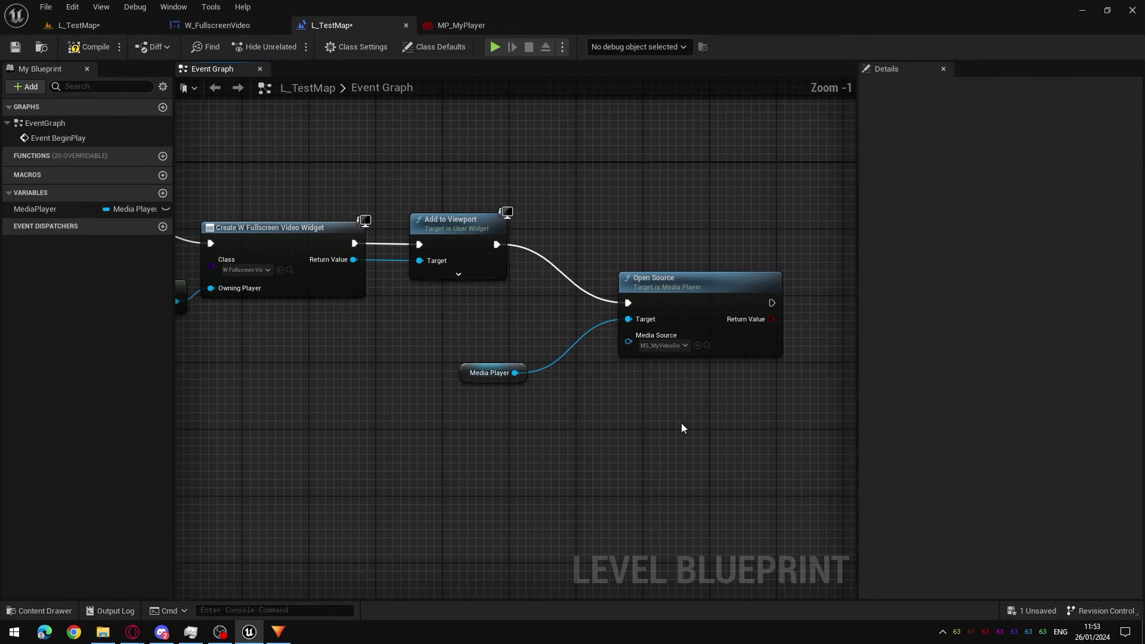
Save the level, play L_TestMap to test the video playback, and stop the session.
click(18, 47)
click(495, 47)
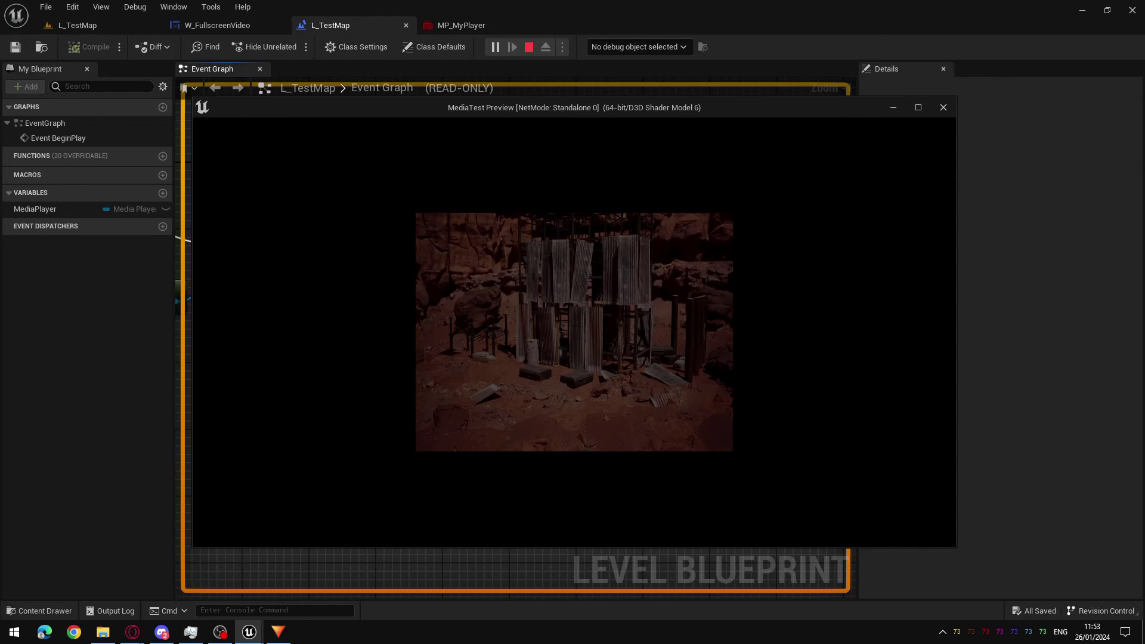
key(Escape)
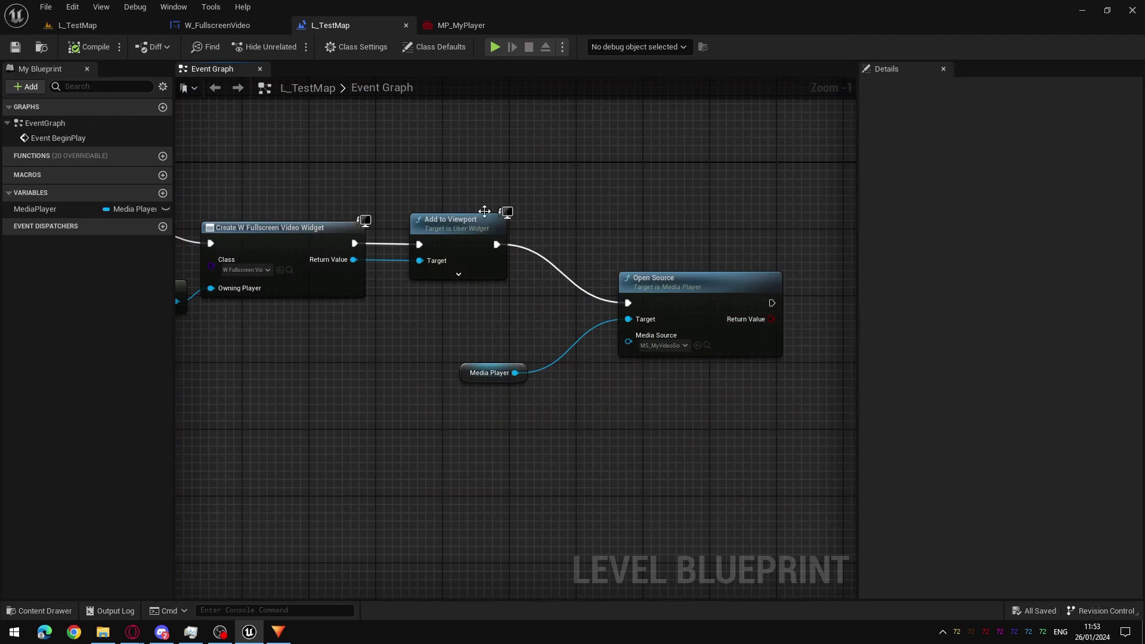
Review the node chain from Event BeginPlay to Open Source in the Level Blueprint.
scroll(358, 192, down, 1)
right_drag(340, 313, 532, 304)
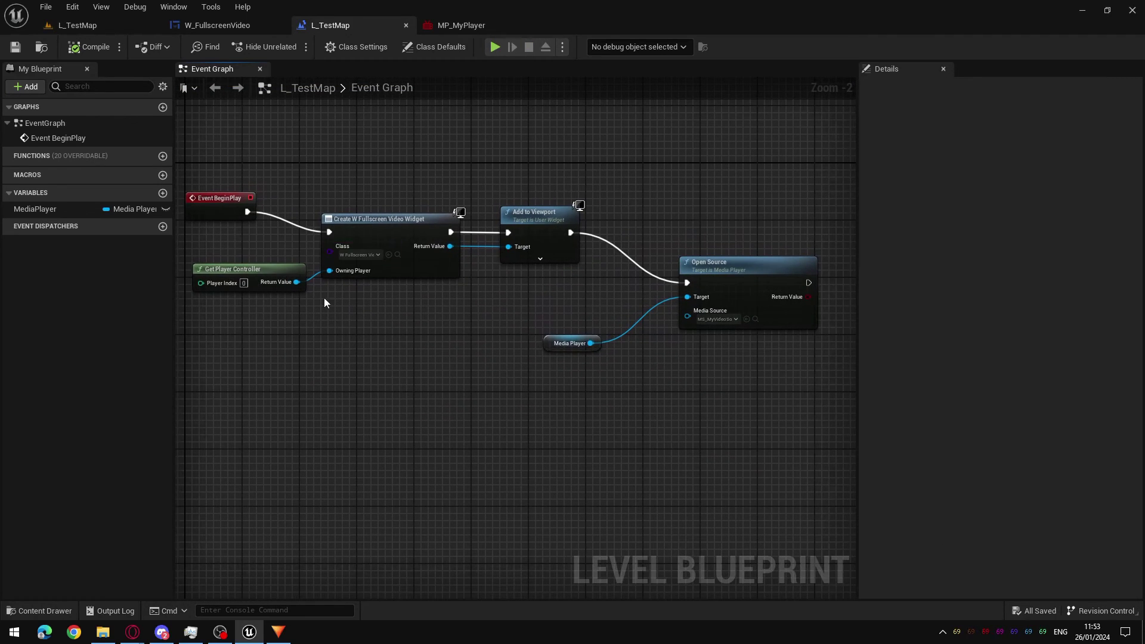
drag(639, 295, 547, 389)
right_drag(684, 395, 610, 373)
click(716, 244)
click(773, 230)
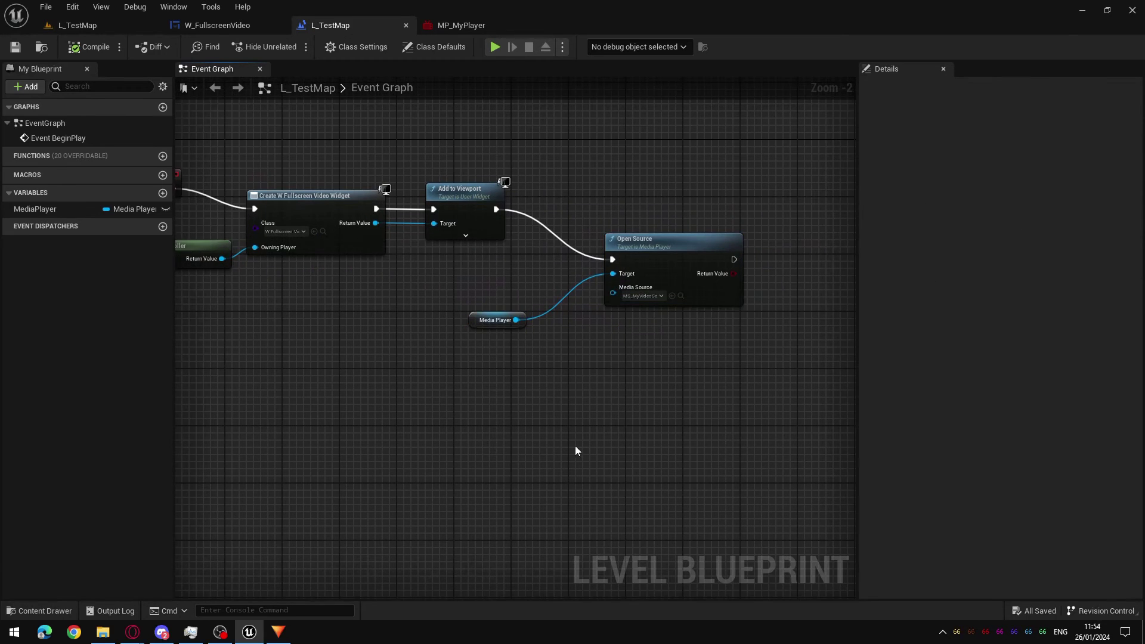
right_drag(563, 450, 648, 415)
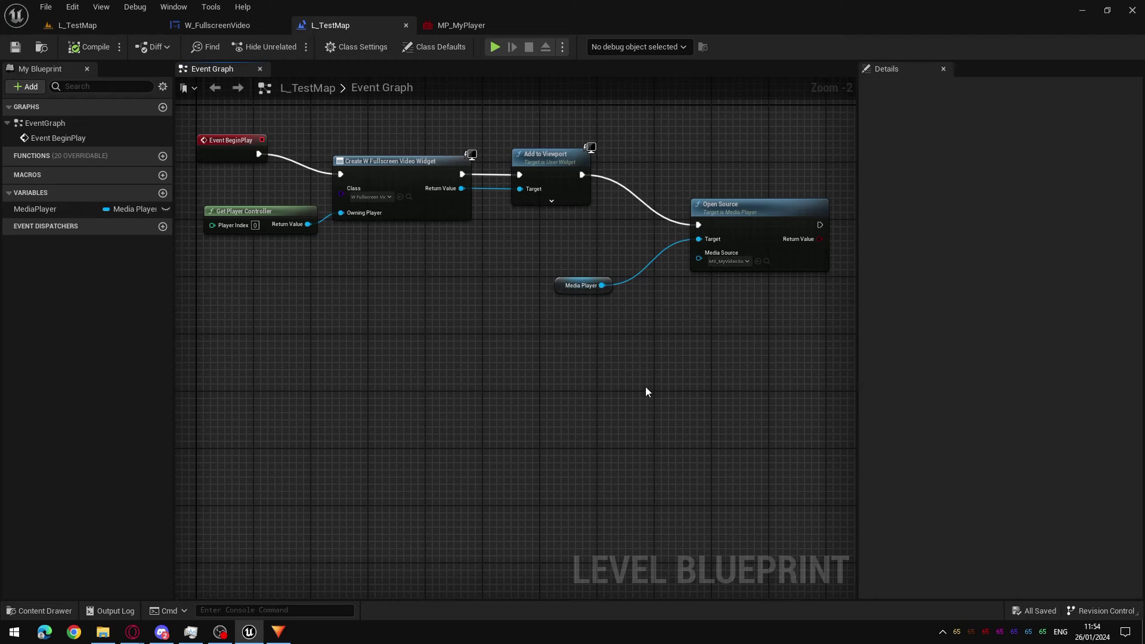
drag(395, 424, 626, 453)
right_drag(699, 424, 571, 422)
right_drag(627, 488, 598, 463)
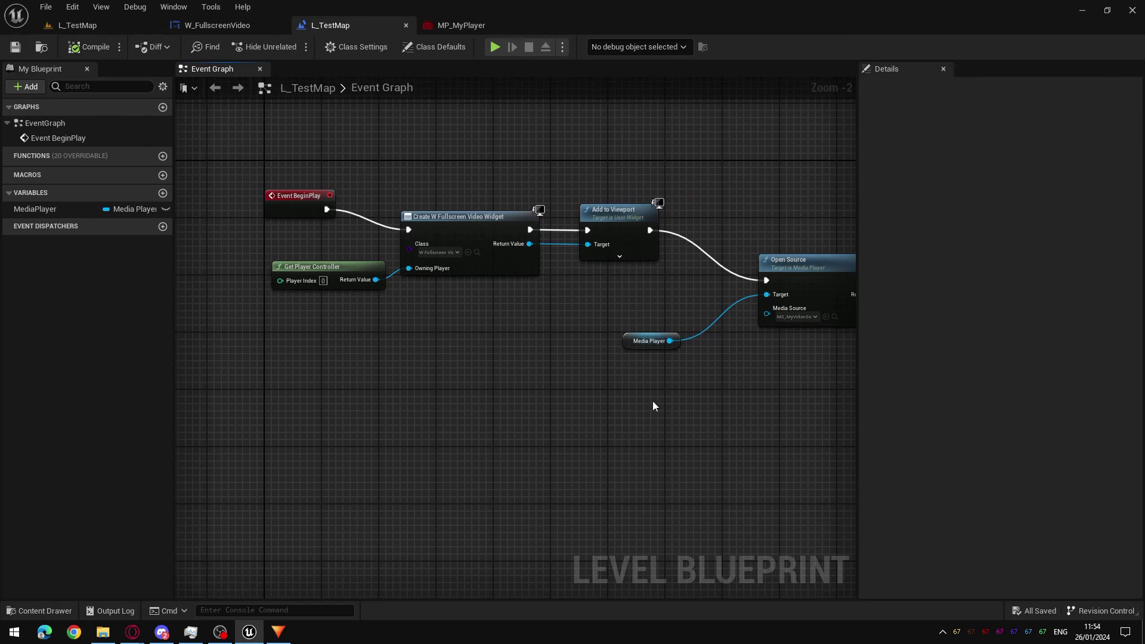
drag(546, 169, 524, 213)
right_drag(750, 473, 608, 431)
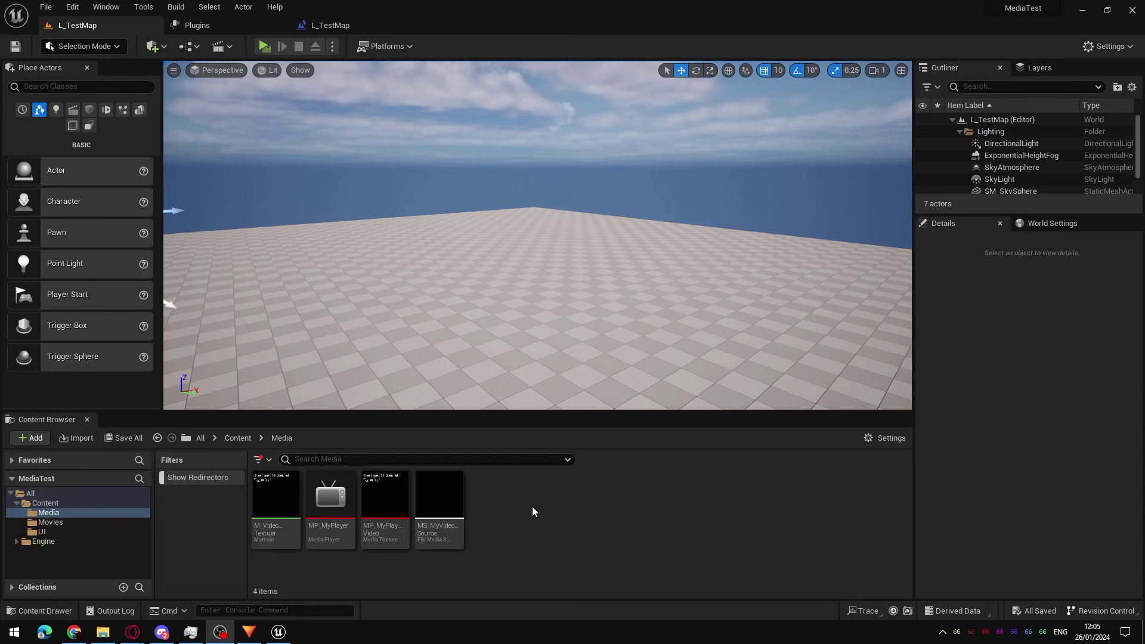
Play L_TestMap from the level editor to check the video again, and close the preview.
right_drag(531, 384, 525, 409)
right_drag(454, 406, 286, 69)
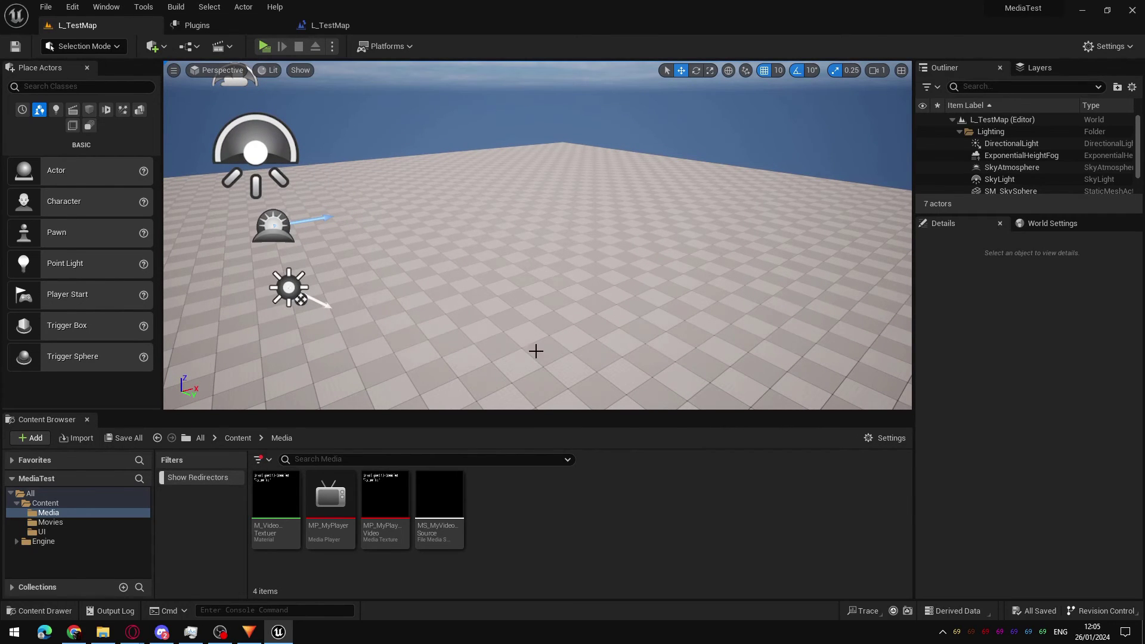
click(264, 47)
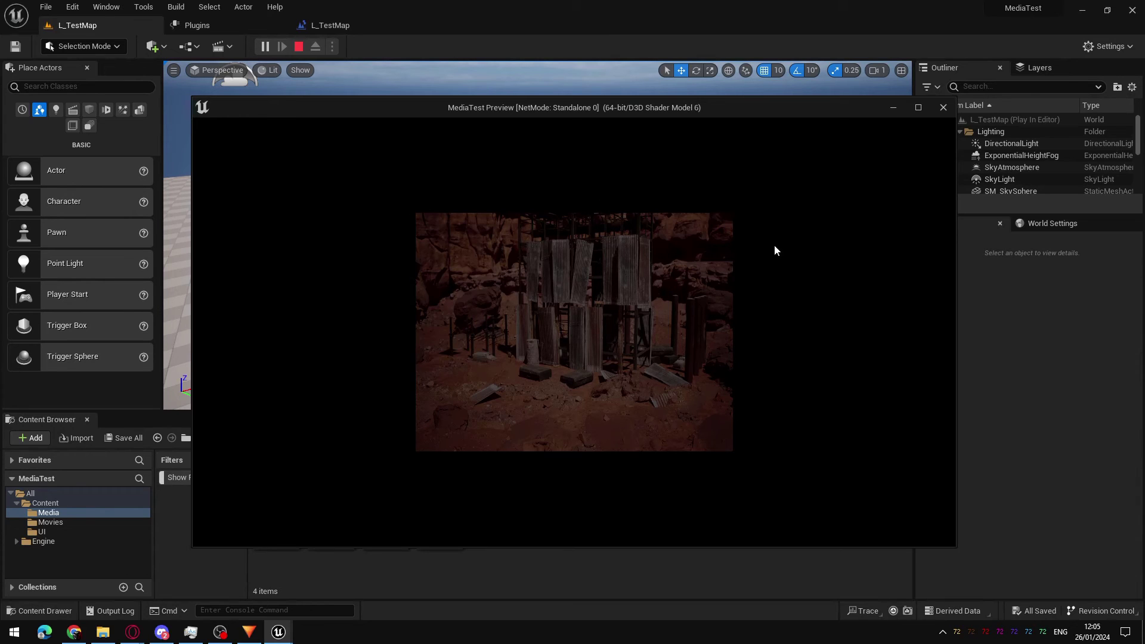
click(943, 107)
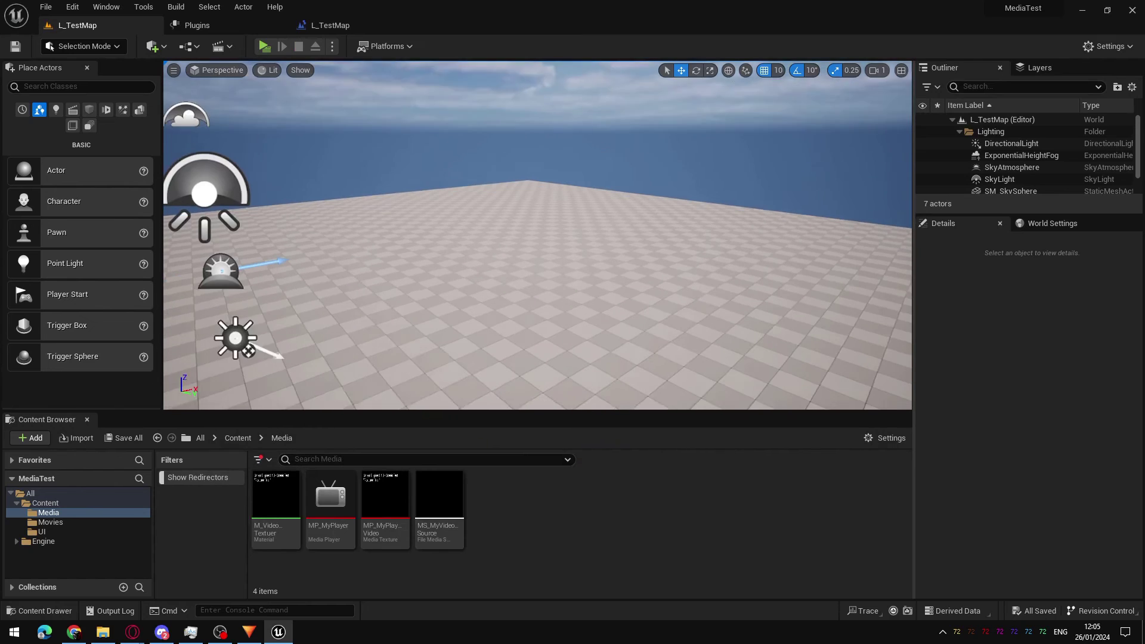
right_drag(350, 233, 492, 280)
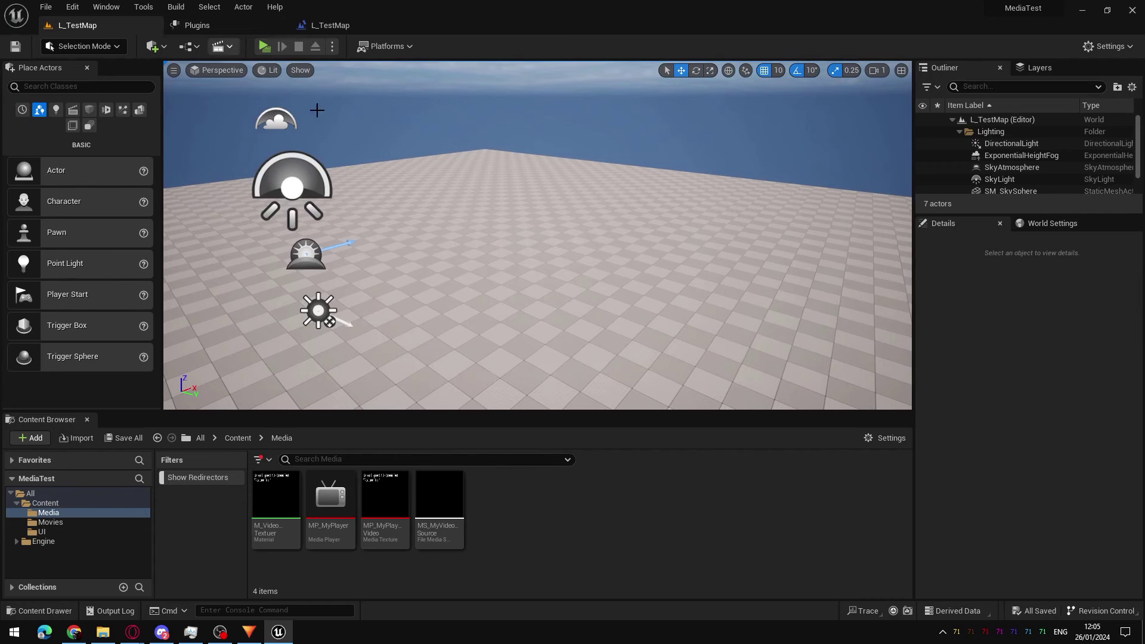
Find the Electra Player plugin, enable it, and restart the editor.
click(73, 7)
click(74, 198)
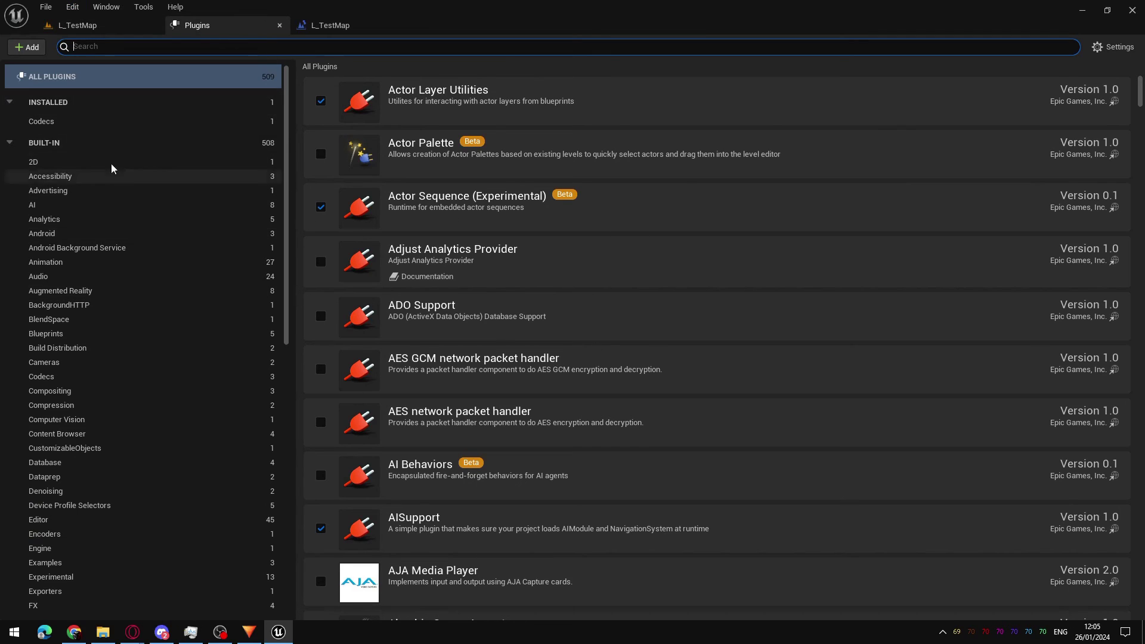
text(elect)
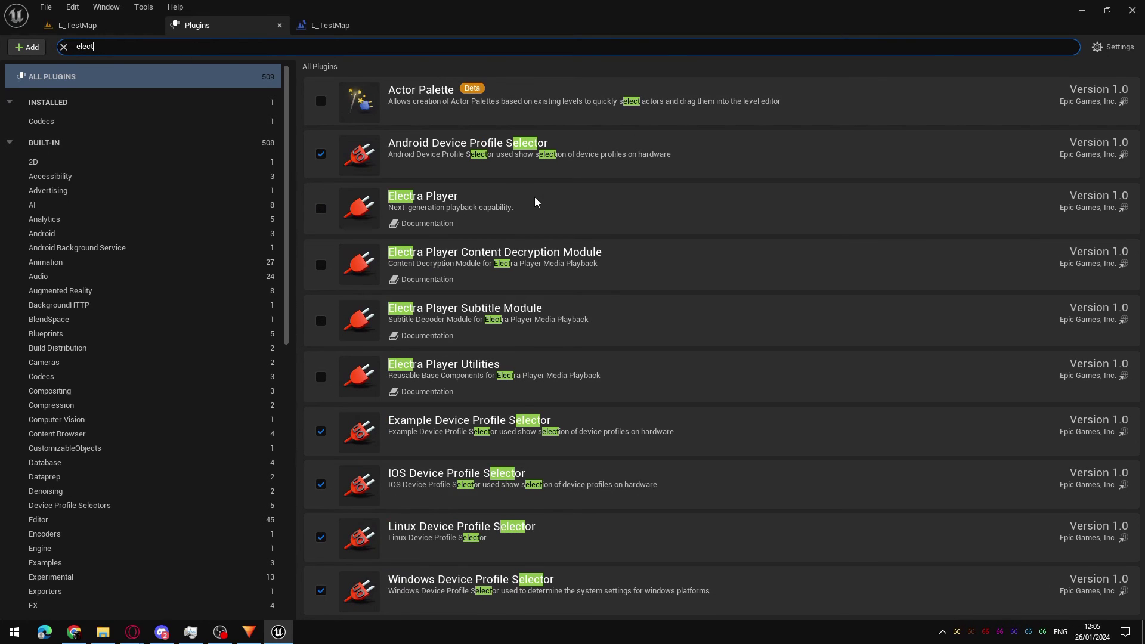
click(509, 197)
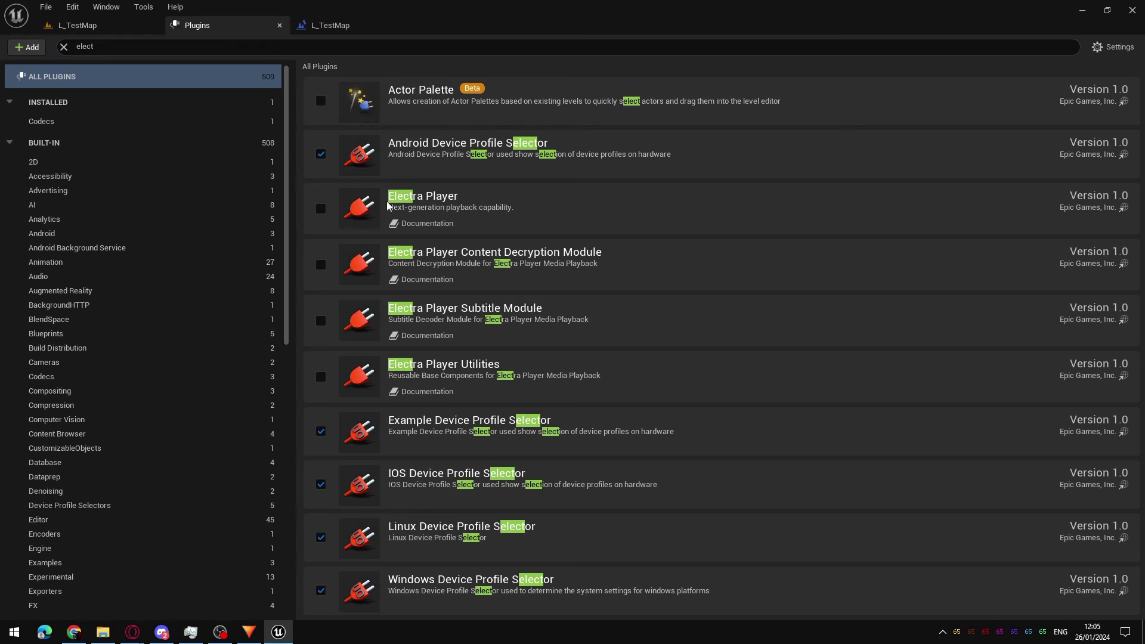
click(321, 208)
click(1095, 597)
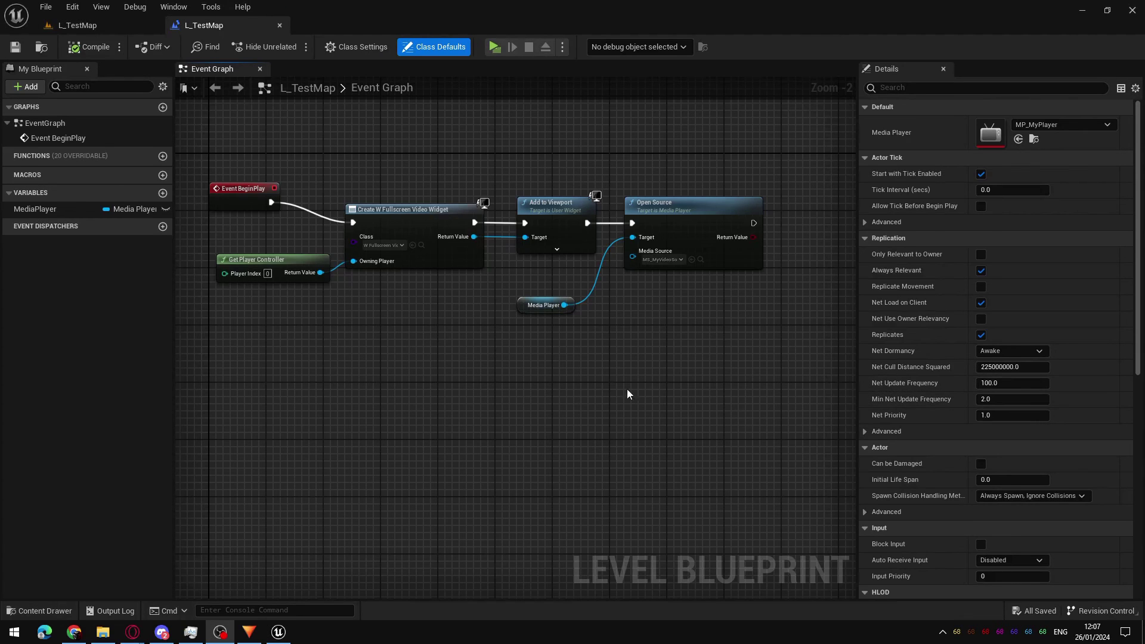
Nudge the Add to Viewport, Open Source and Media Player nodes slightly away from the Create Widget node.
right_drag(627, 389, 632, 346)
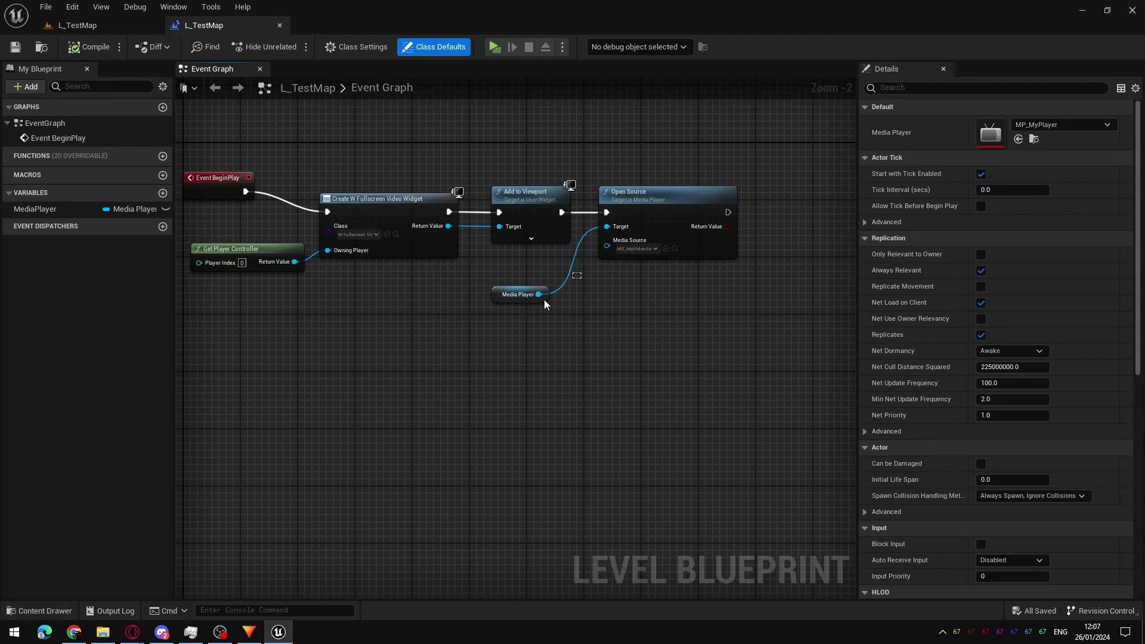
click(608, 340)
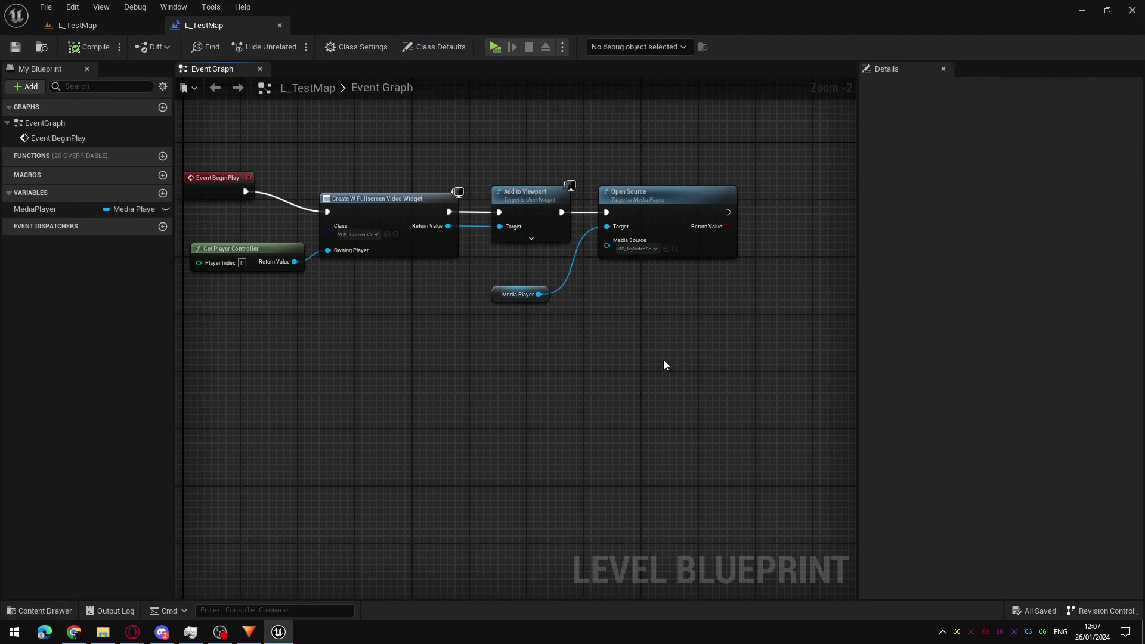
right_drag(395, 186, 407, 195)
drag(688, 180, 536, 322)
key(Right)
key(Right)
key(Right)
key(Right)
key(Right)
key(Right)
key(Right)
key(Right)
key(Right)
key(Right)
key(Right)
key(Right)
key(Right)
key(Right)
key(Right)
key(Right)
key(Right)
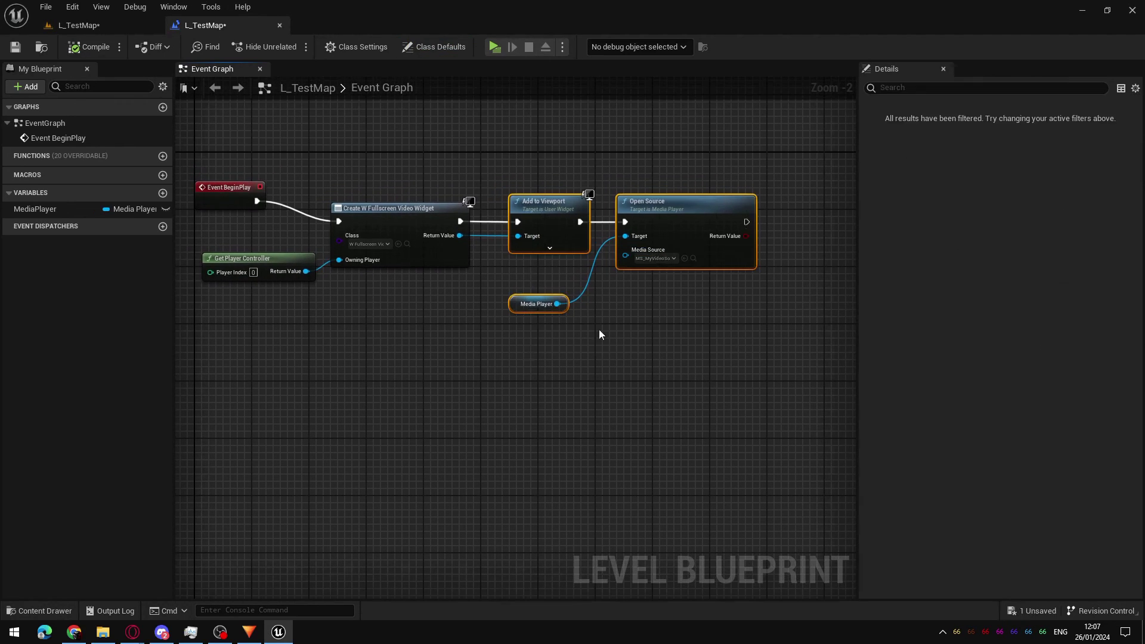
Move the Add to Viewport, Open Source and Media Player nodes further away and break the Create Widget node's output links.
click(472, 273)
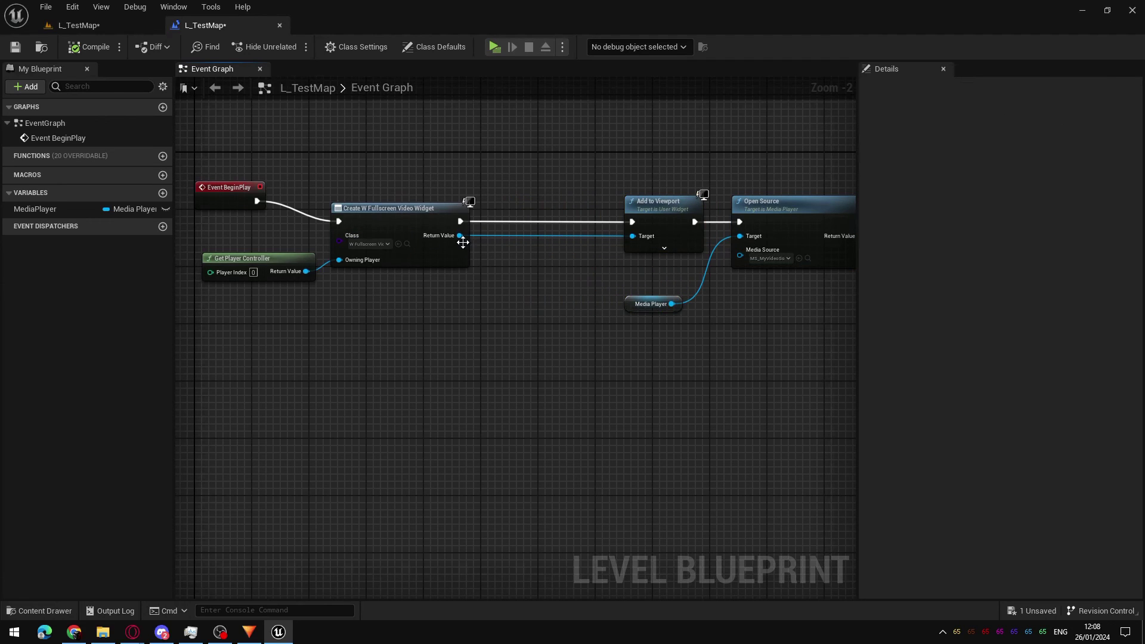
alt+click(460, 221)
alt+click(460, 236)
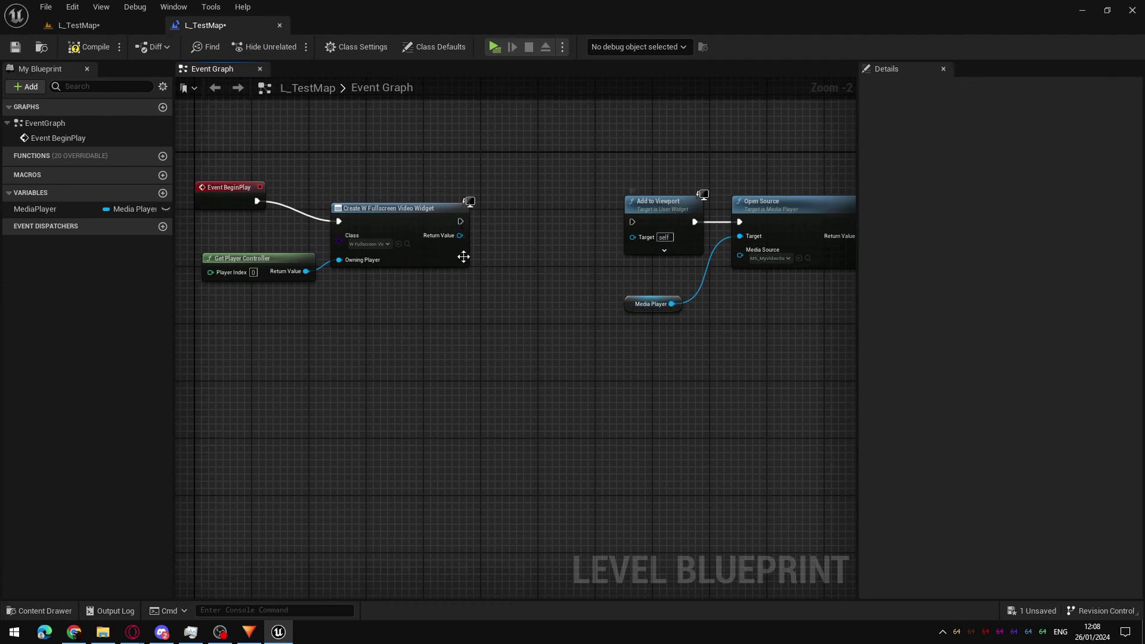
Promote the Create Widget node's Return Value to a variable named WidgetRef.
right_click(460, 236)
click(515, 260)
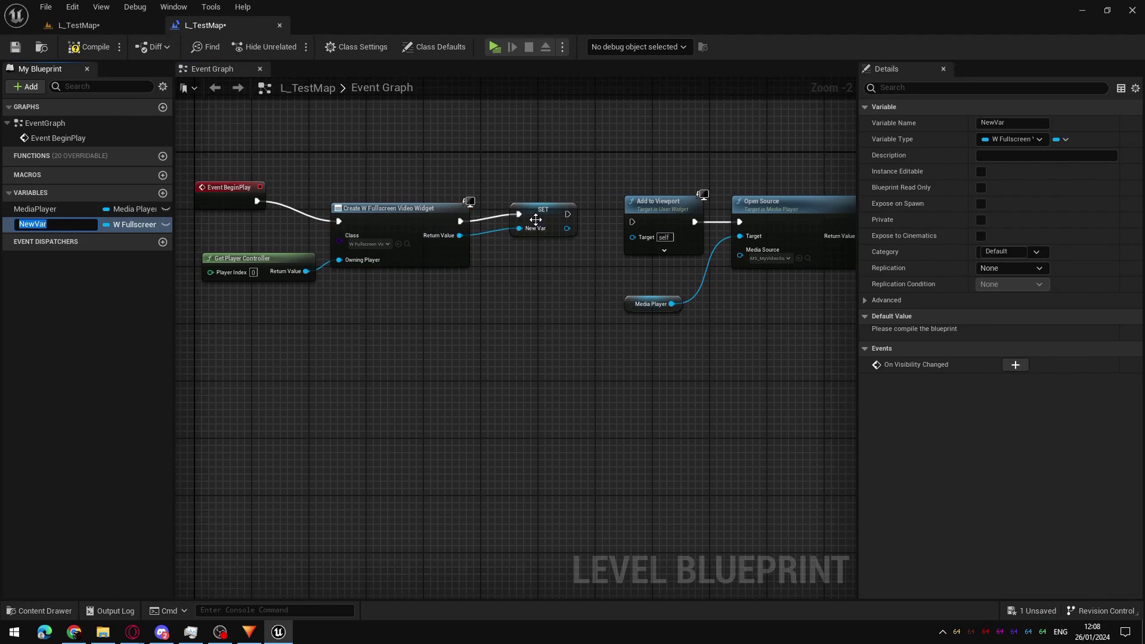
text(WidgetRef)
key(Return)
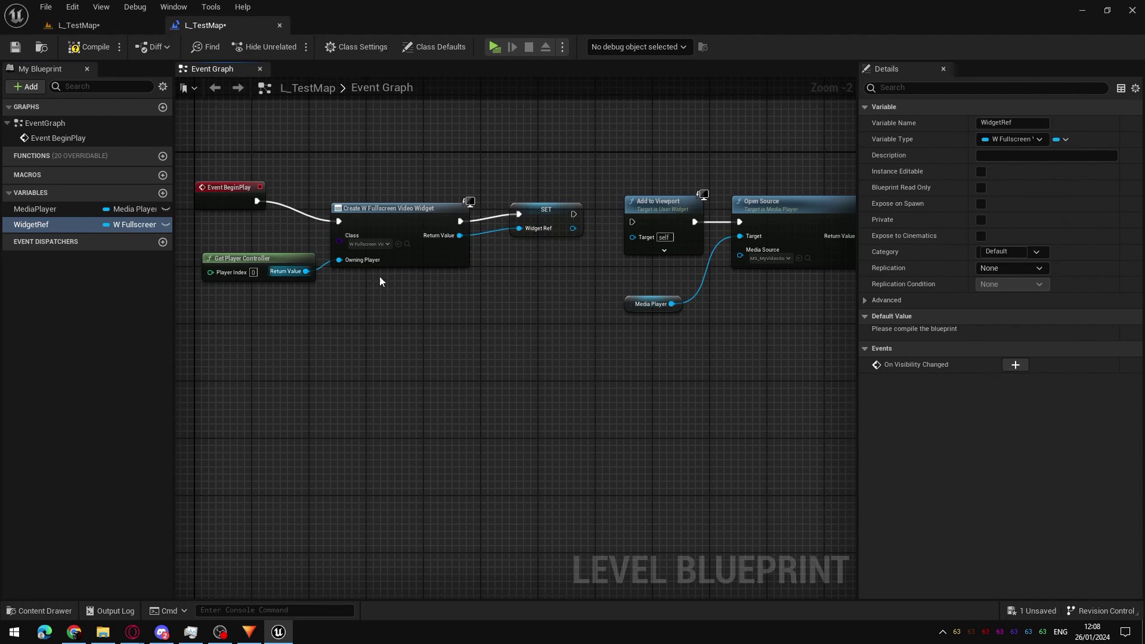
Connect the WidgetRef SET node's output and execution to Add to Viewport, and align the SET node with the chain.
drag(571, 228, 639, 238)
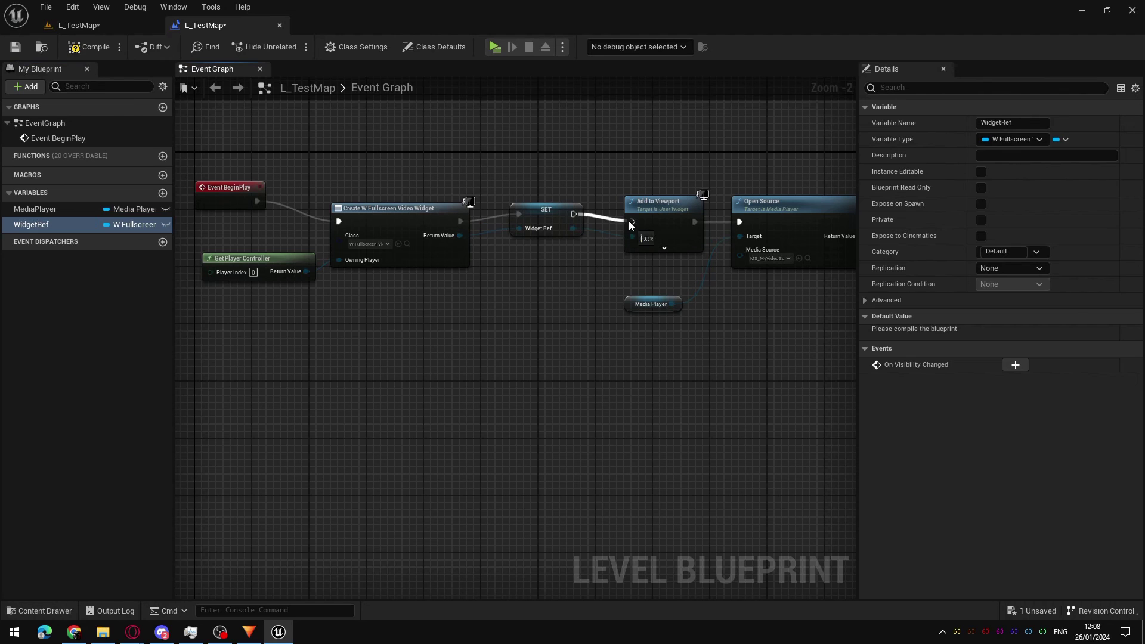
drag(538, 222, 538, 229)
click(598, 306)
right_drag(704, 421, 581, 414)
click(430, 208)
click(425, 283)
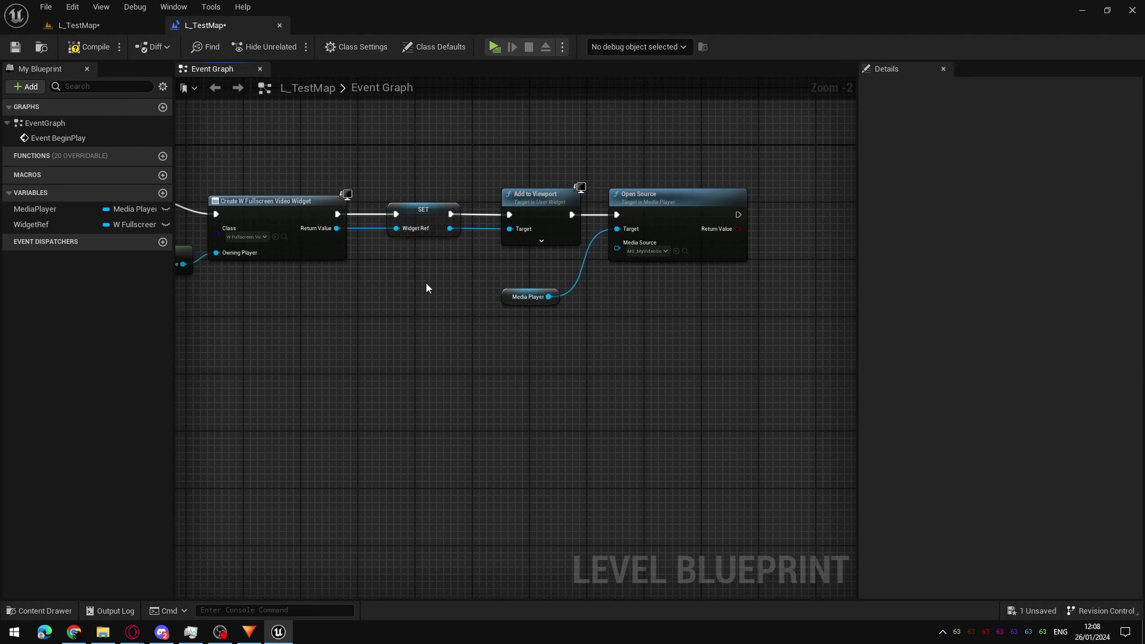
Move the Open Source and Media Player nodes away from Add to Viewport to leave room for another node.
right_drag(425, 288, 248, 286)
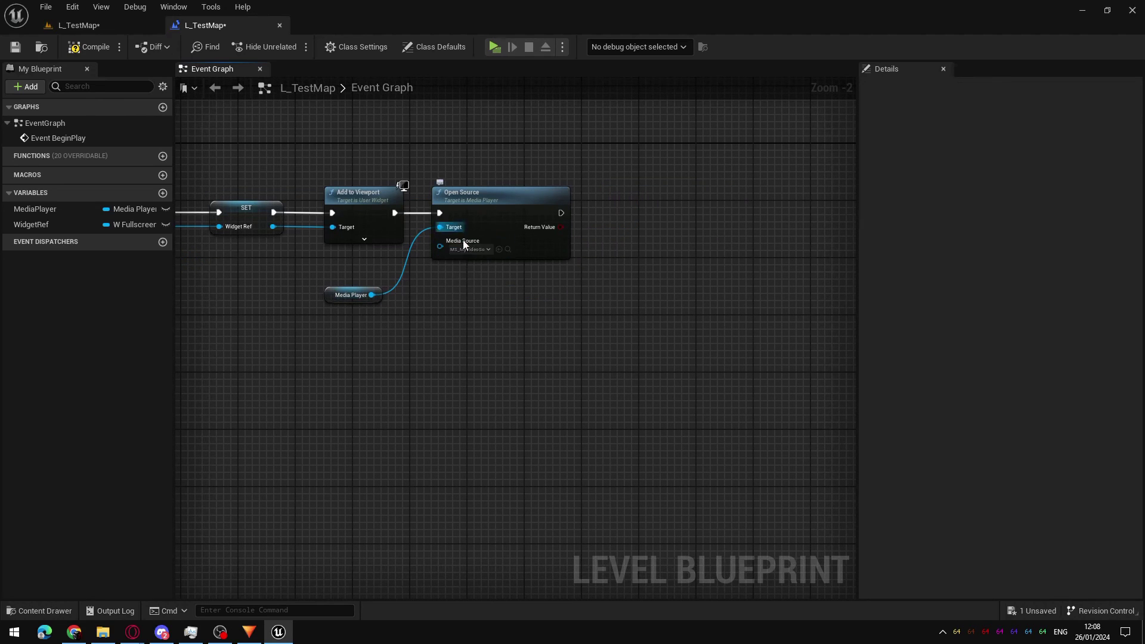
drag(327, 295, 582, 385)
click(492, 223)
ctrl+click(360, 302)
click(581, 384)
drag(537, 302, 559, 273)
click(549, 335)
right_drag(542, 308, 480, 267)
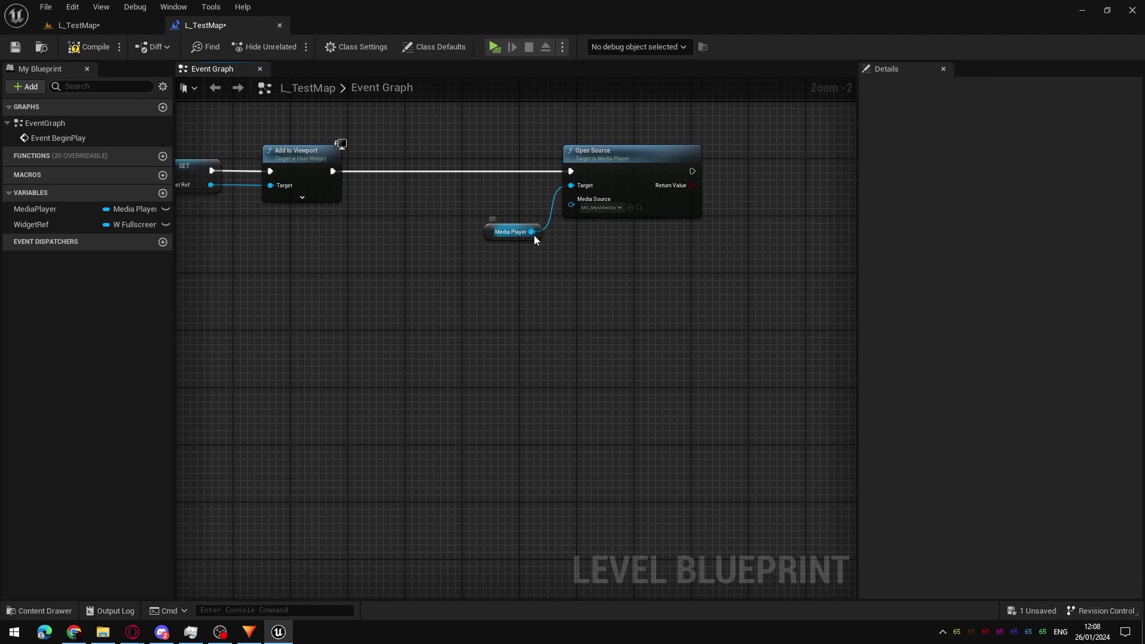
Add Assign On End Reached from Media Player and wire its bind node between Add to Viewport and Open Source.
drag(531, 233, 476, 315)
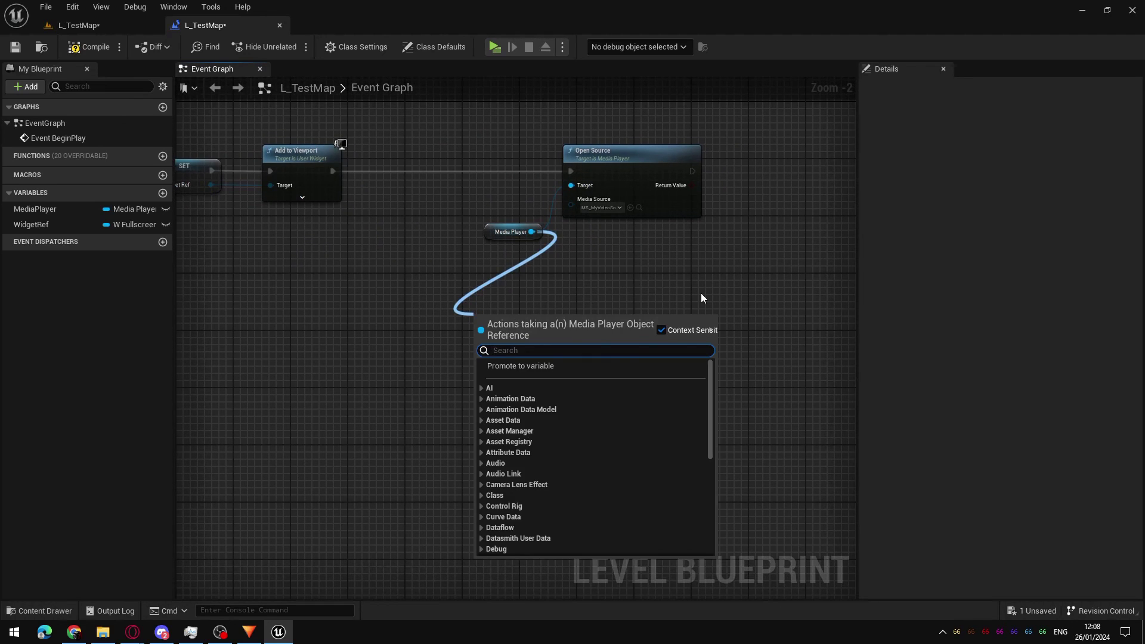
text(end)
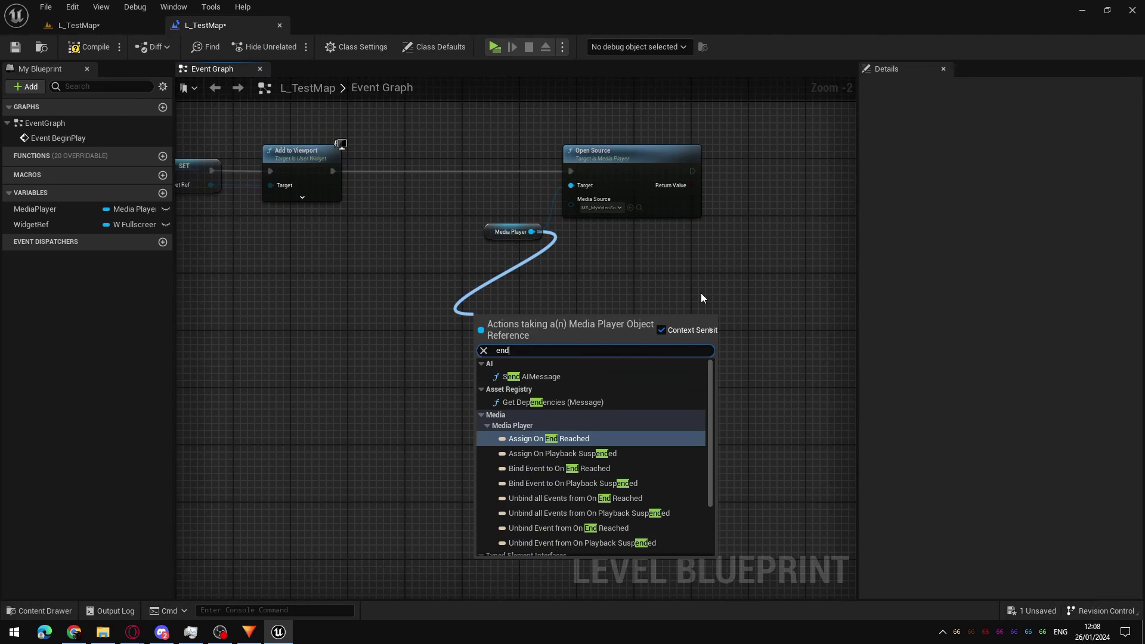
click(562, 439)
drag(545, 314, 445, 159)
drag(325, 173, 406, 172)
drag(497, 171, 571, 171)
Place the OnEndReached_Event node below the Bind Event to On End Reached node.
click(451, 398)
drag(451, 399, 401, 349)
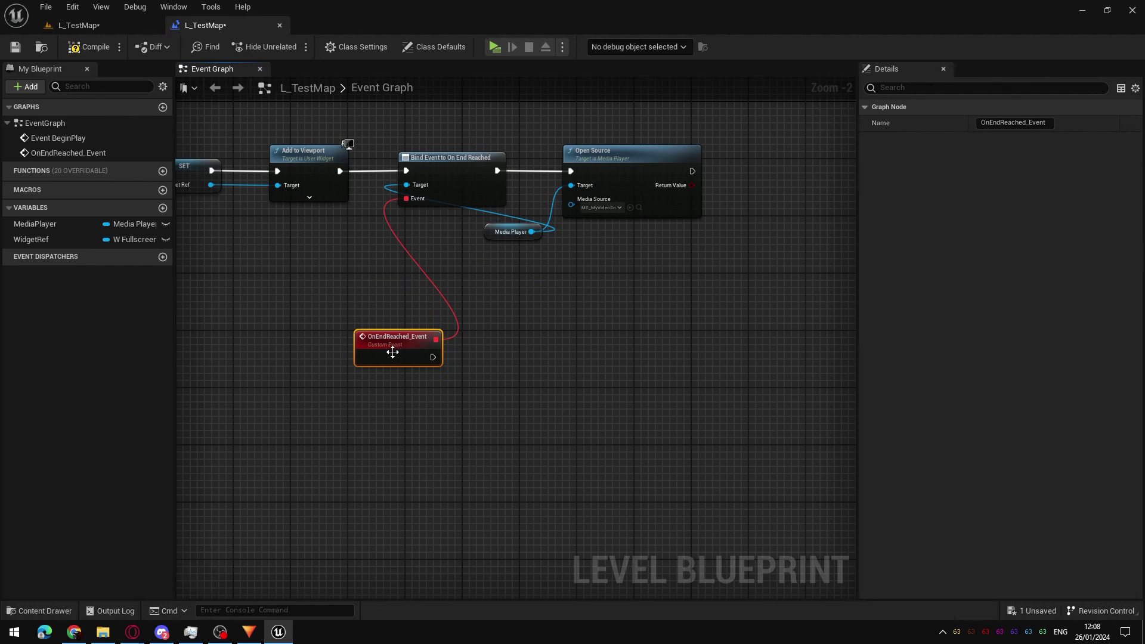
drag(336, 300, 459, 399)
click(440, 218)
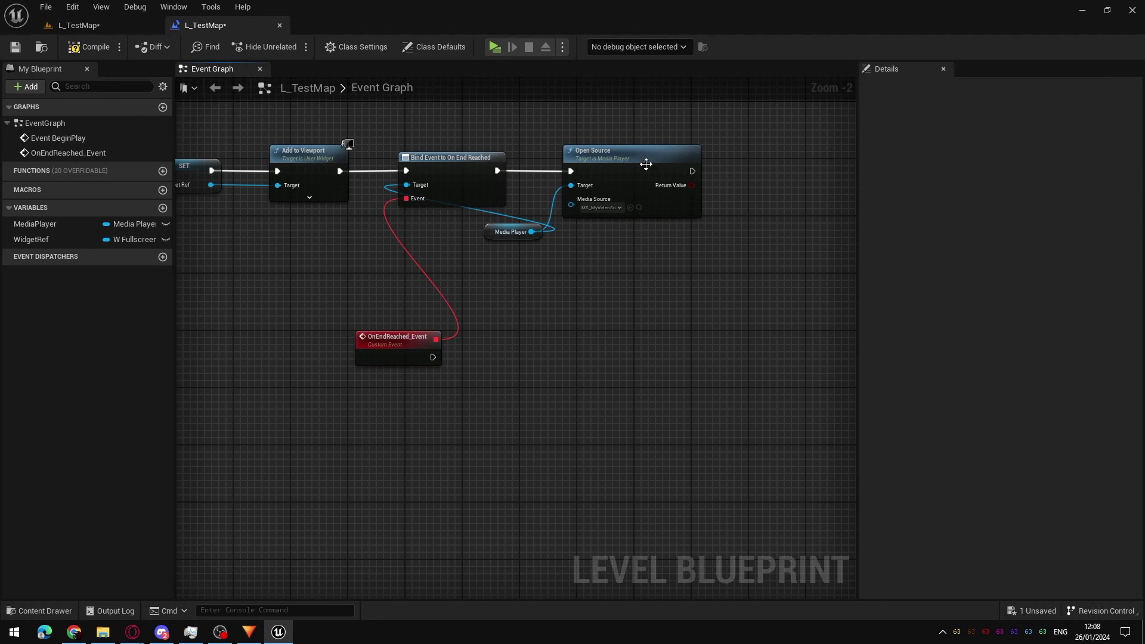
drag(716, 117, 612, 263)
click(456, 312)
Place a WidgetRef getter below OnEndReached_Event and add the widget Set Visibility function from it.
right_drag(480, 417, 427, 394)
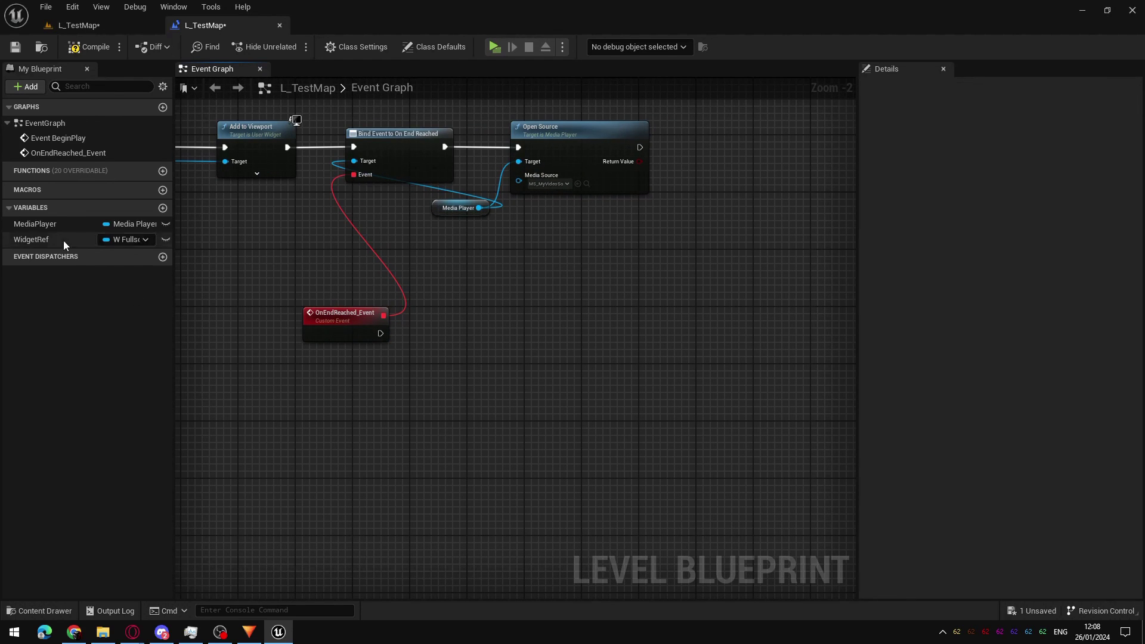
drag(58, 239, 494, 309)
click(373, 385)
text(set vis)
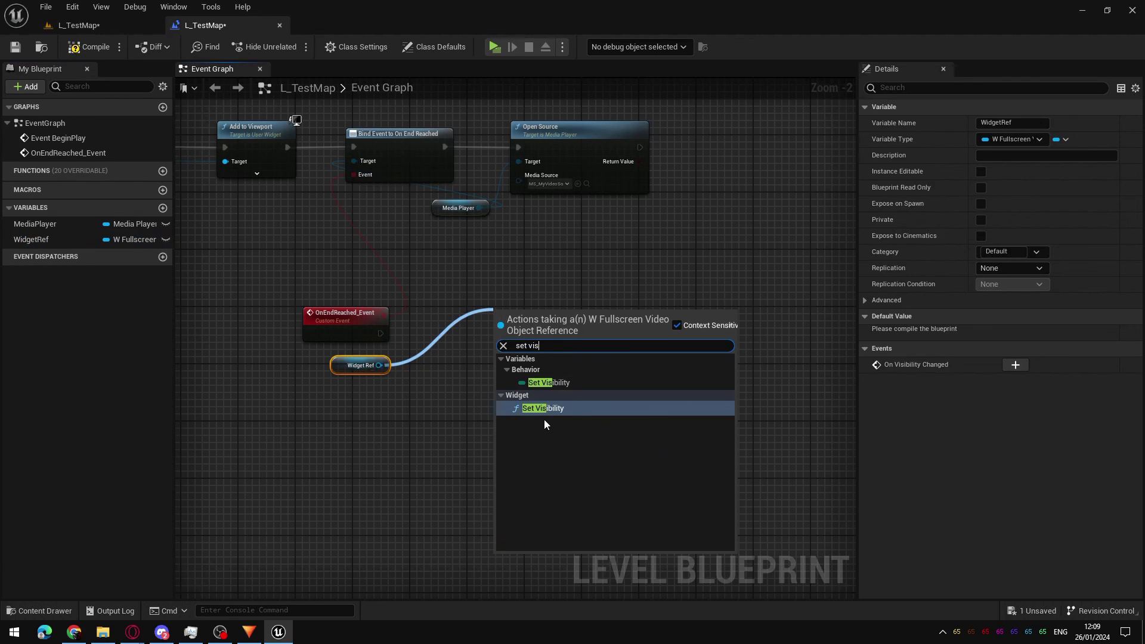
click(582, 409)
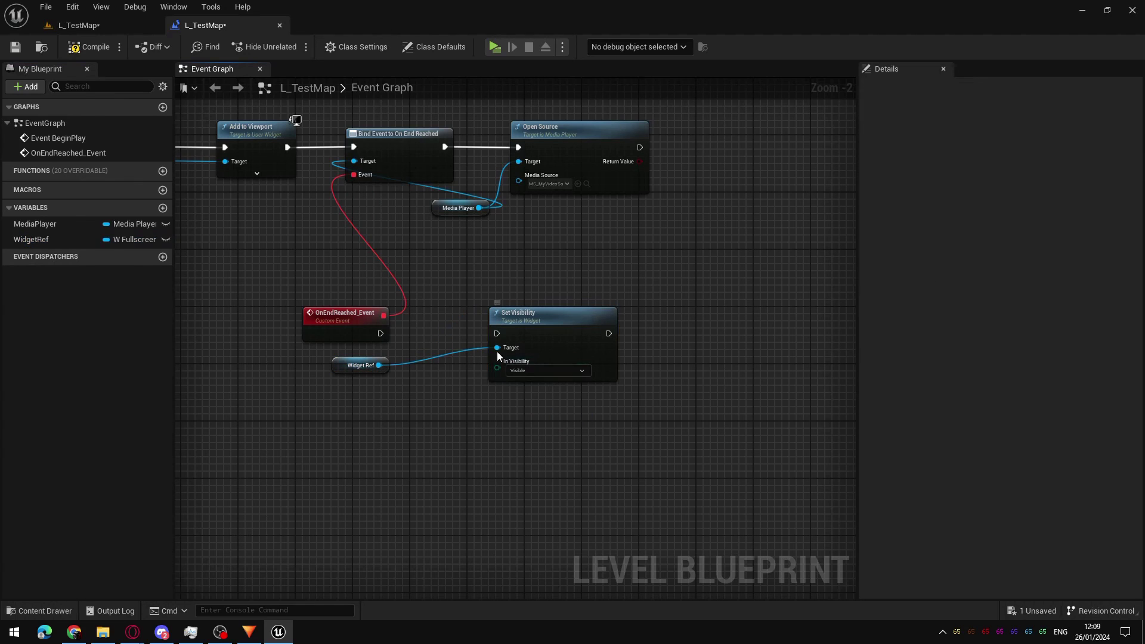
Set the Set Visibility node's In Visibility to Hidden and connect OnEndReached_Event to its execution input.
click(543, 370)
click(542, 396)
drag(380, 333, 496, 333)
Review the main node chain and the OnEndReached_Event branch that hides the widget through Set Visibility.
right_drag(263, 230, 470, 272)
right_drag(659, 304, 572, 324)
drag(620, 139, 503, 303)
click(667, 187)
click(562, 330)
drag(369, 355, 446, 451)
drag(529, 416, 441, 463)
right_drag(751, 404, 639, 330)
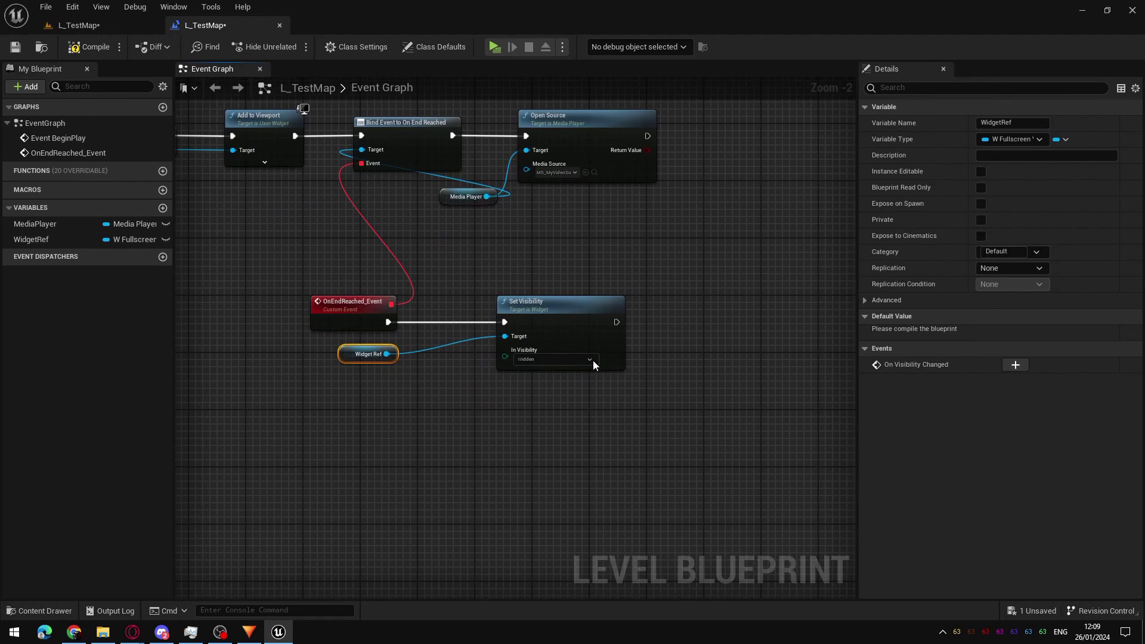
drag(651, 288, 563, 425)
click(563, 424)
right_drag(297, 205, 492, 287)
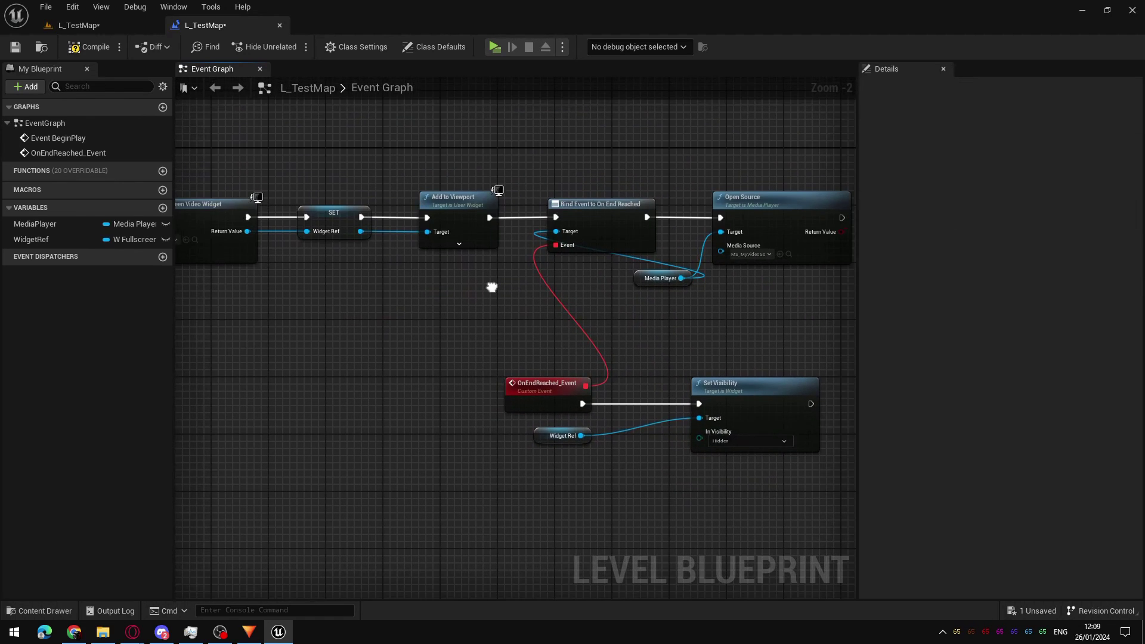
Compile and save the Level Blueprint, play L_TestMap, and move forward in the level once the video ends.
click(89, 47)
key(alt+p)
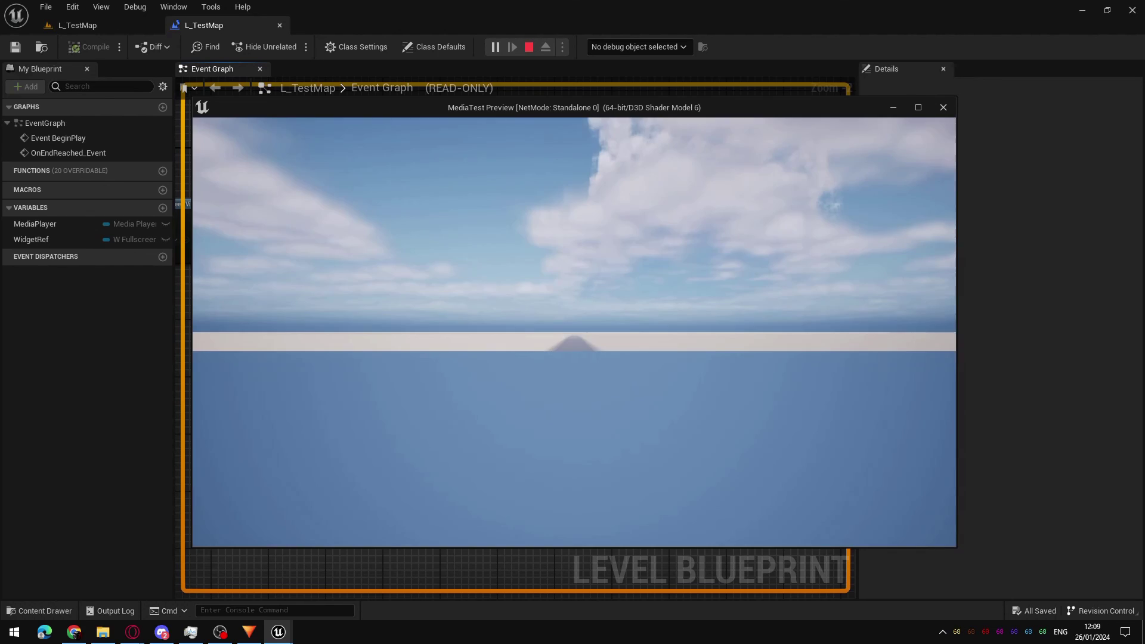
key(w)
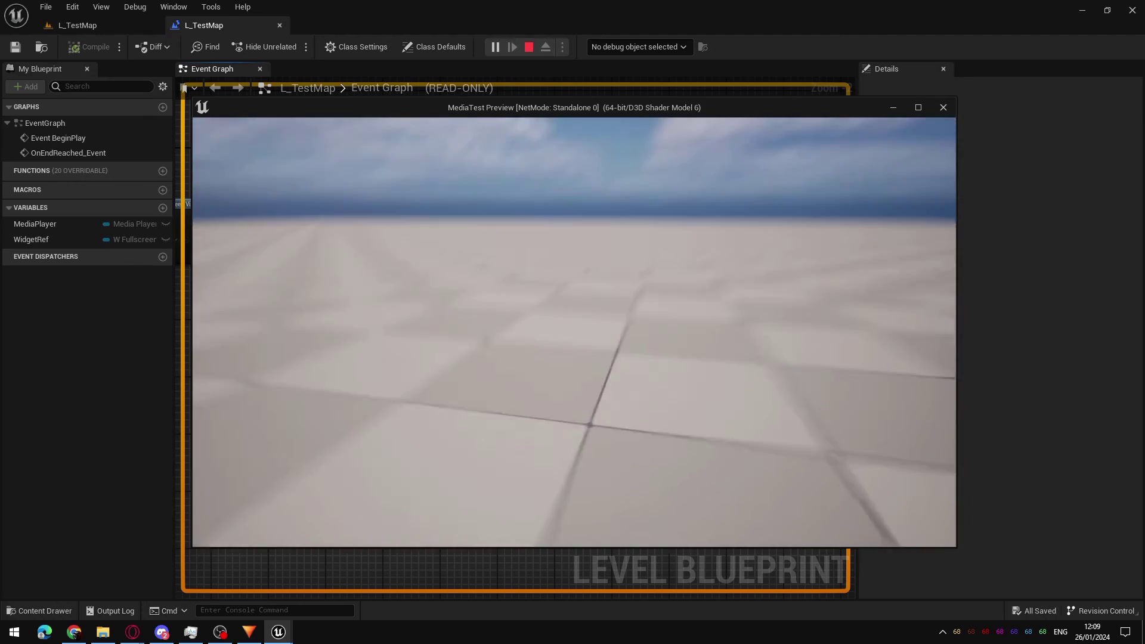